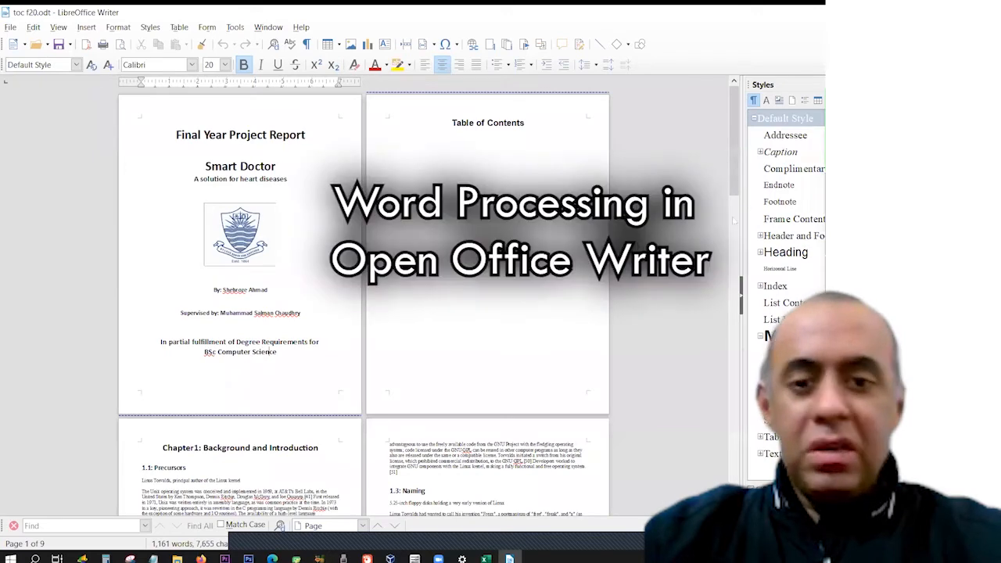
Clear the formatting of the empty paragraph below the Table of Contents heading on page 2
drag(734, 183, 733, 295)
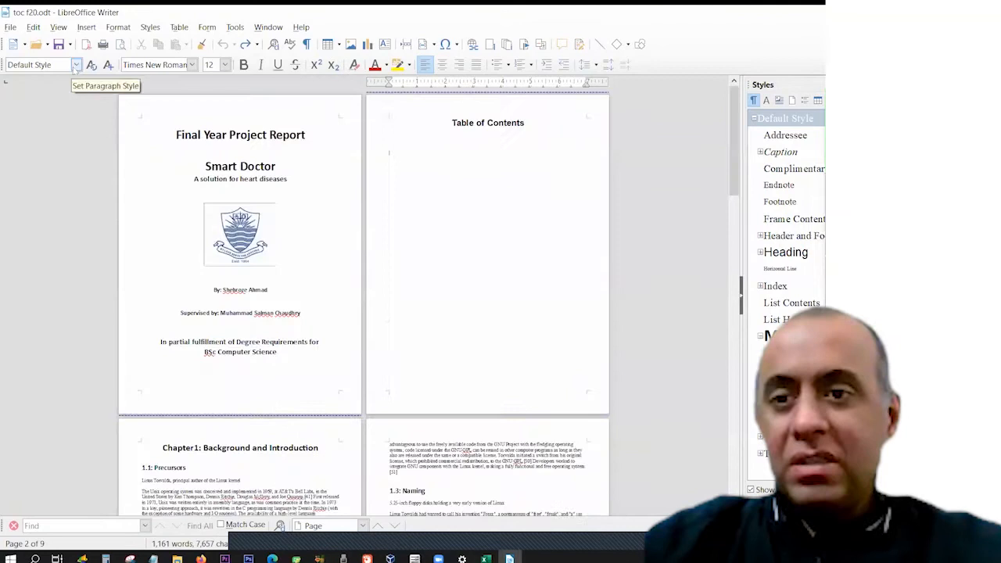
click(76, 65)
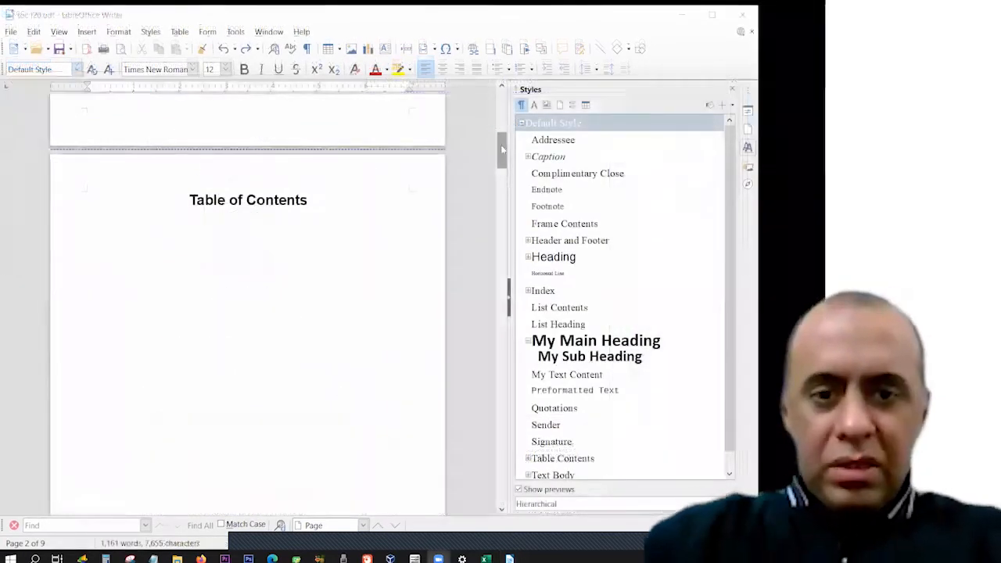
scroll(502, 152, down, 2)
scroll(503, 156, down, 1)
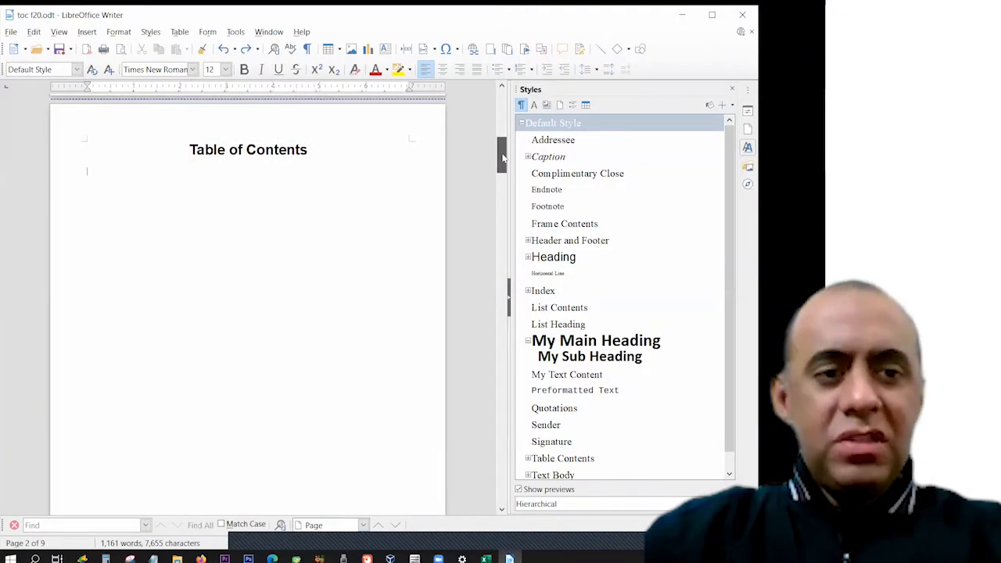
mouse_move(502, 158)
mouse_down()
mouse_move(505, 182)
mouse_move(511, 158)
mouse_up()
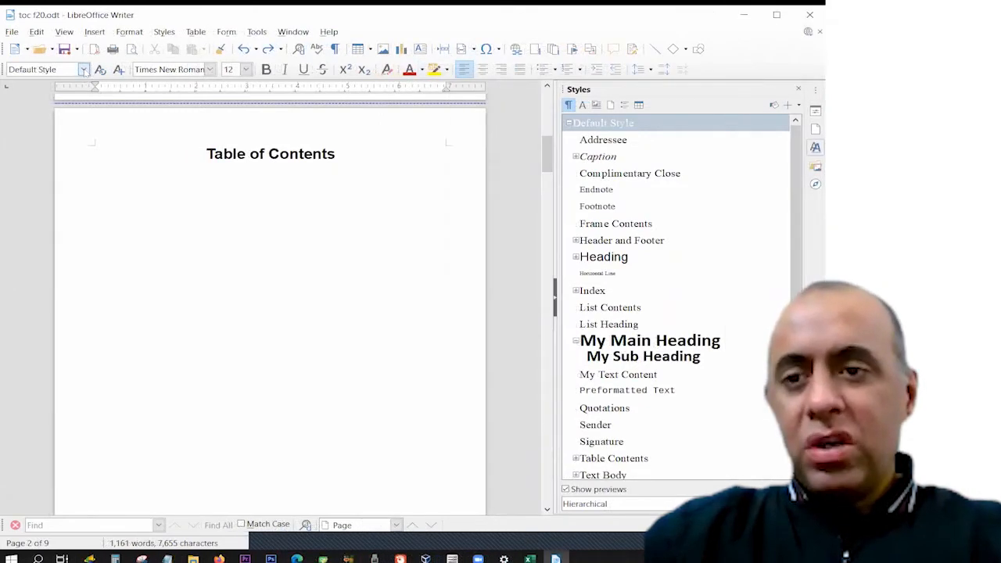
click(77, 70)
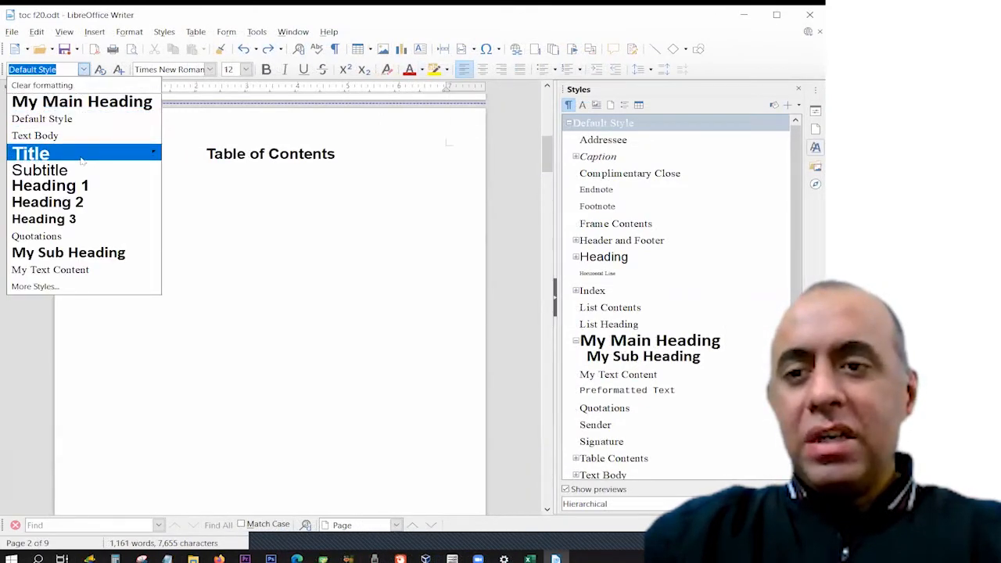
click(217, 182)
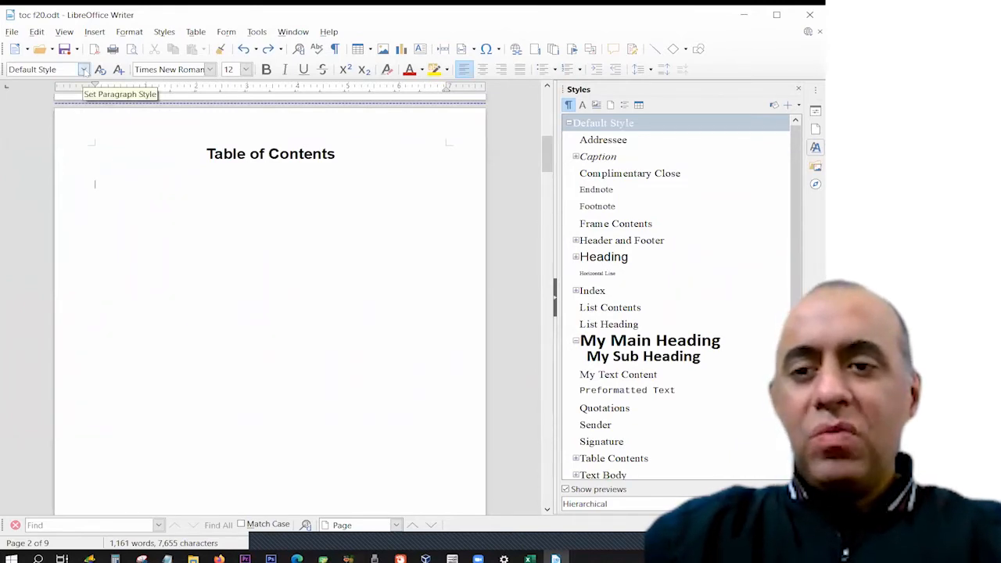
click(84, 70)
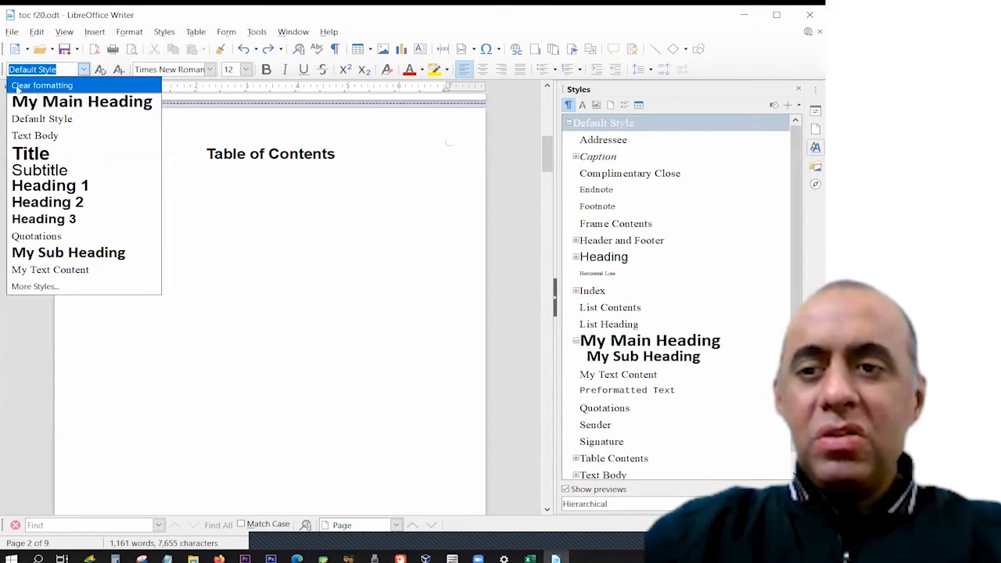
click(54, 86)
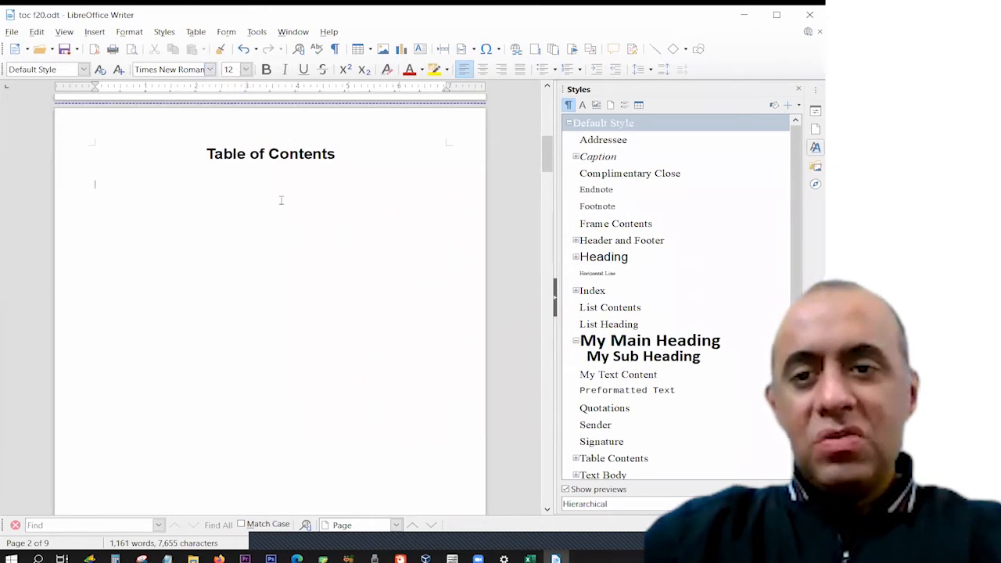
Start inserting a table of contents, index or bibliography in the empty paragraph below the heading
click(95, 32)
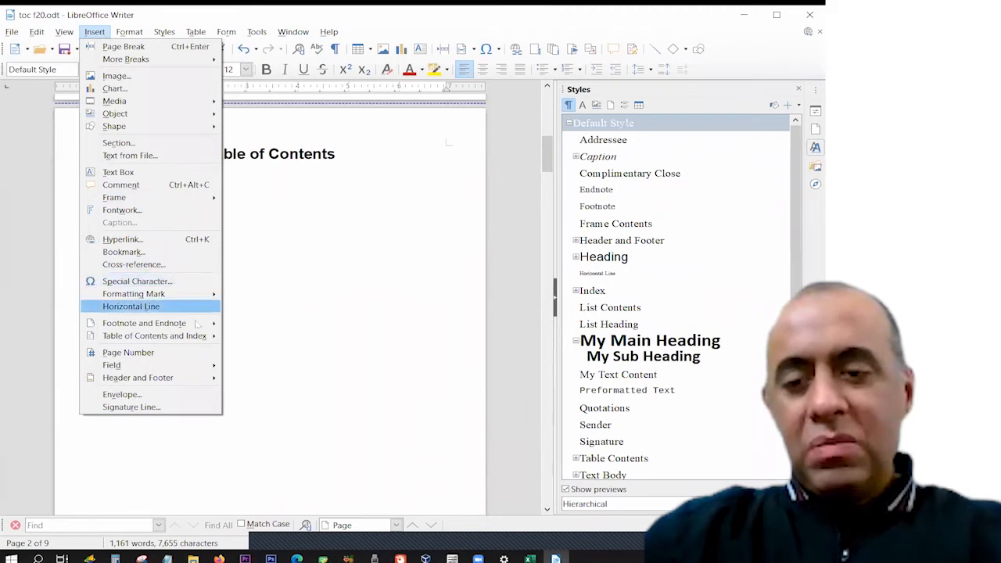
mouse_move(207, 337)
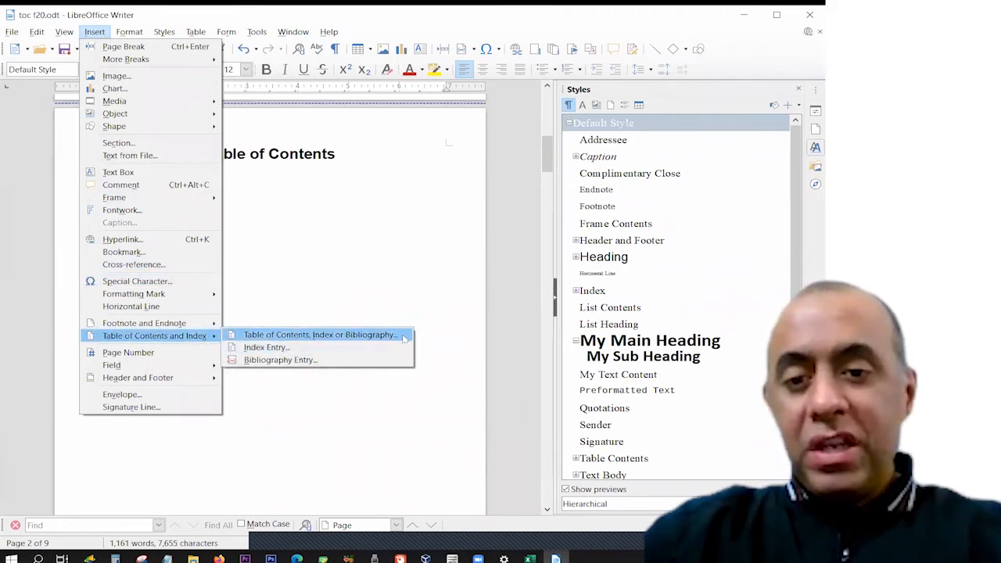
click(291, 336)
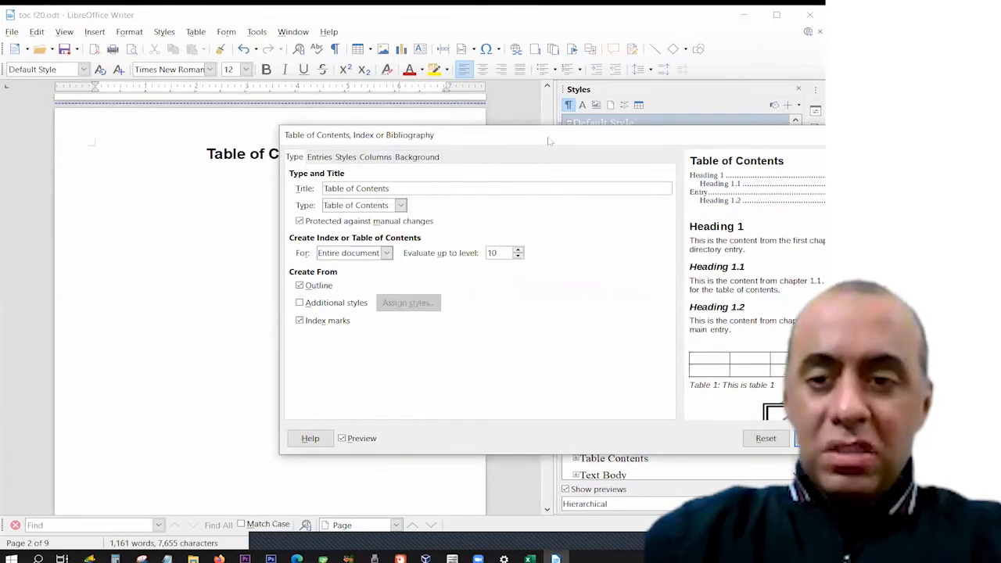
drag(548, 141, 415, 73)
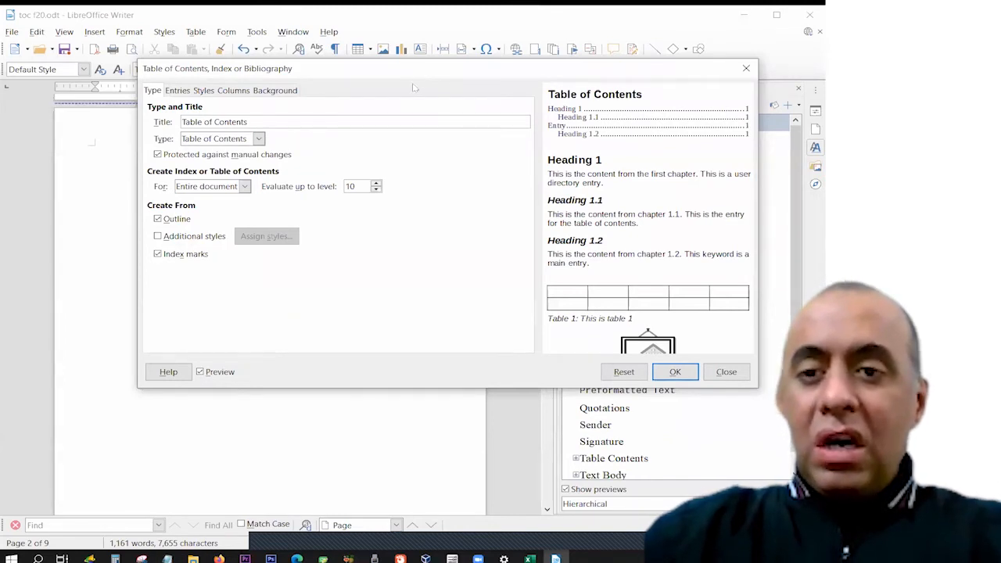
drag(415, 73, 430, 121)
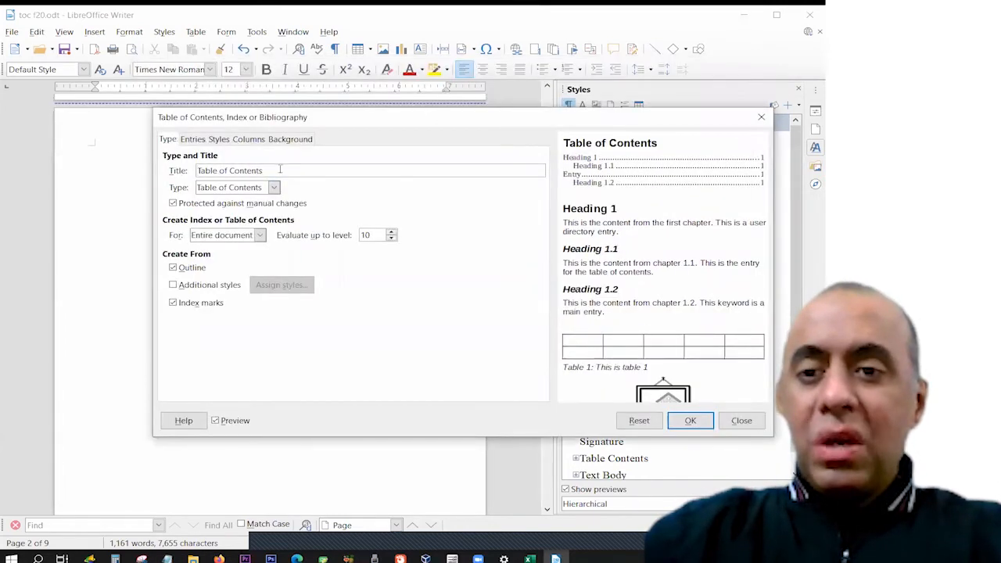
drag(270, 170, 191, 169)
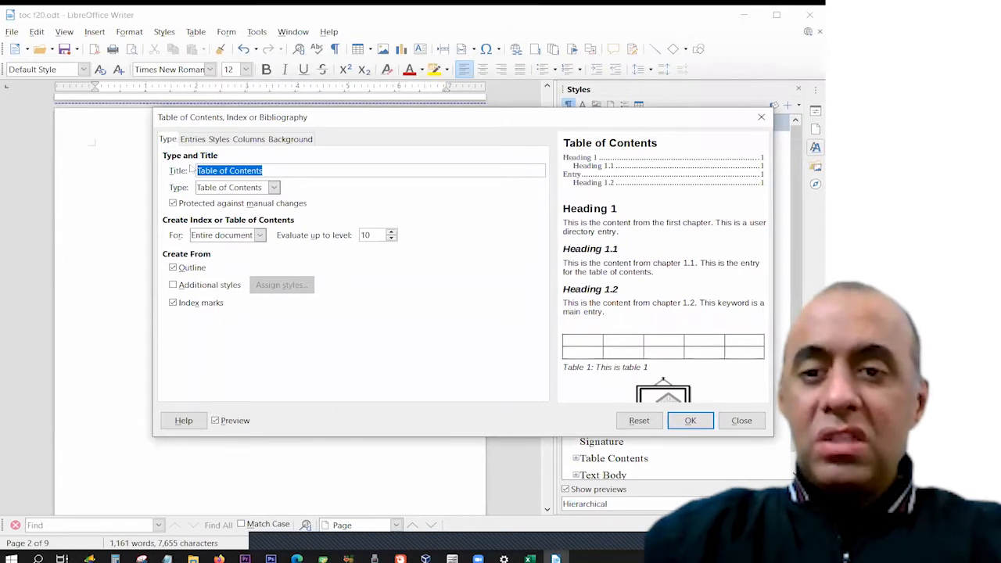
click(269, 169)
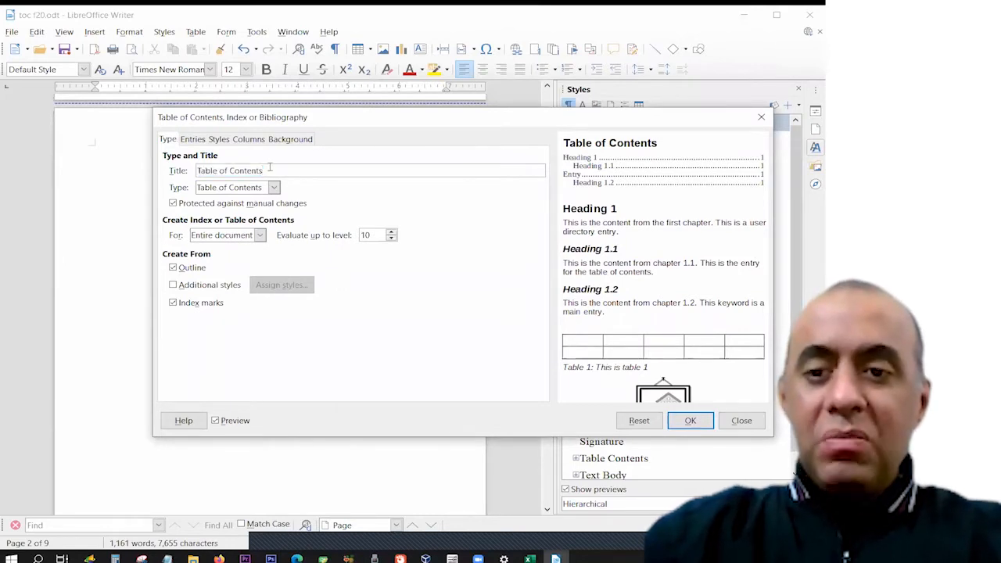
drag(302, 123, 280, 208)
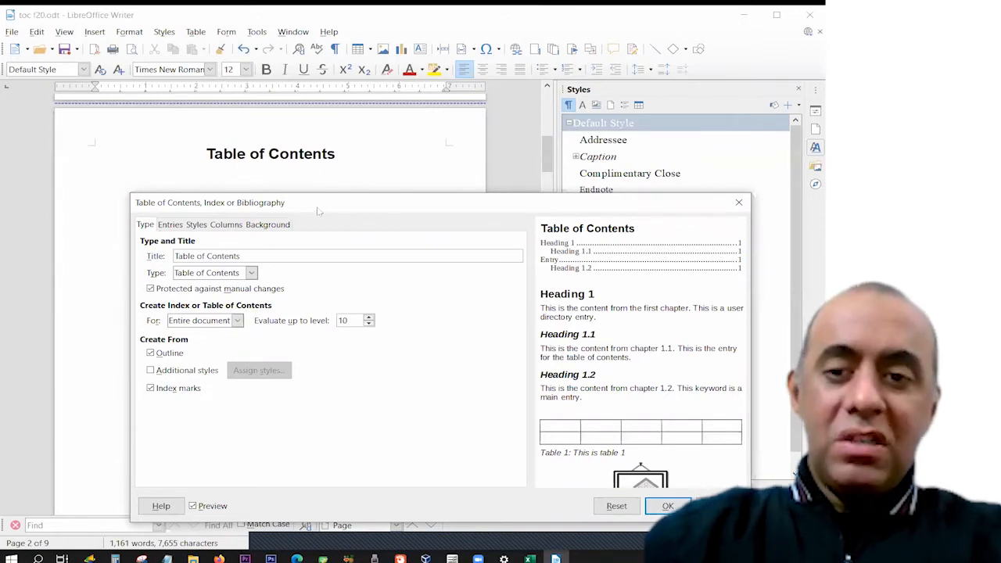
drag(318, 209, 344, 76)
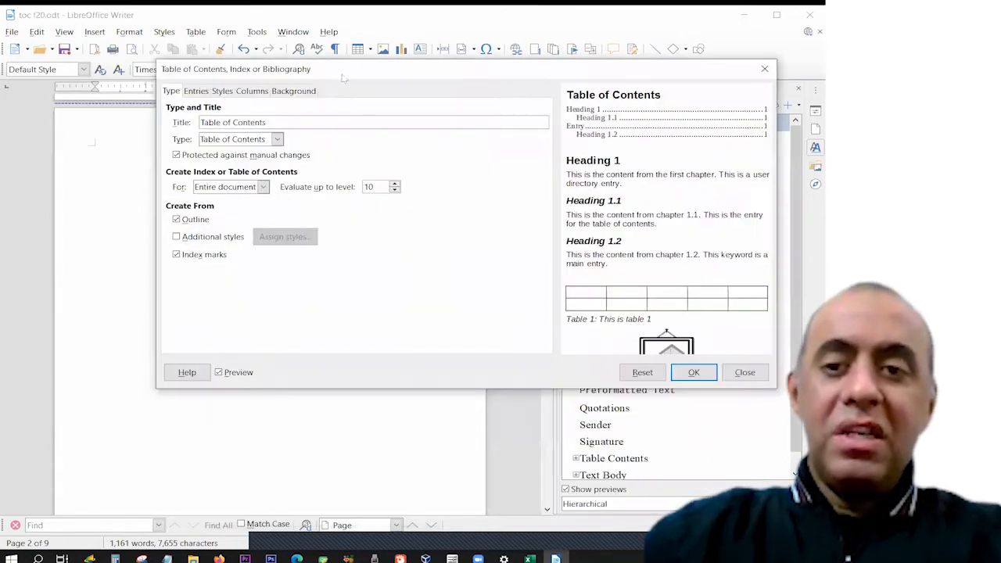
click(286, 121)
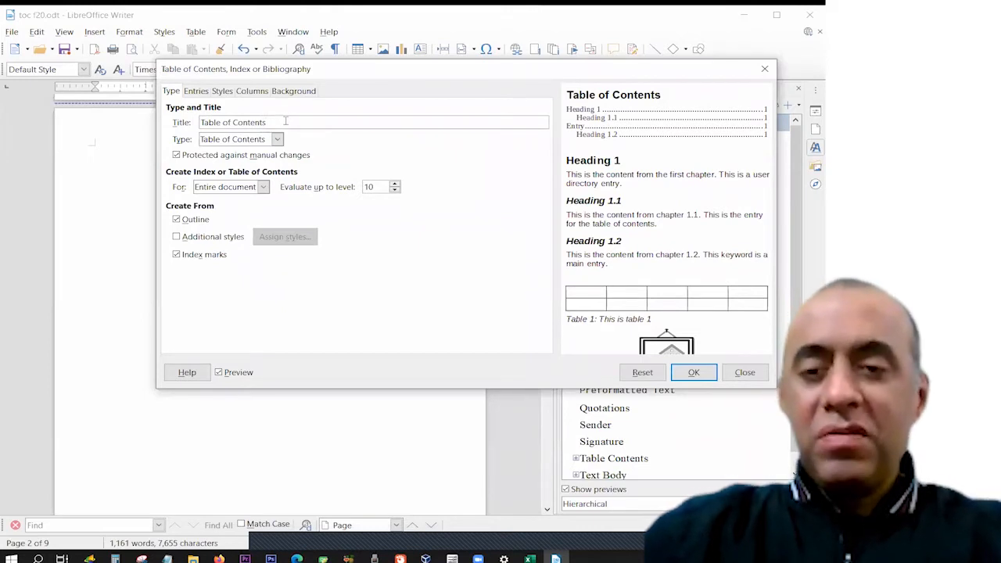
drag(287, 121, 199, 122)
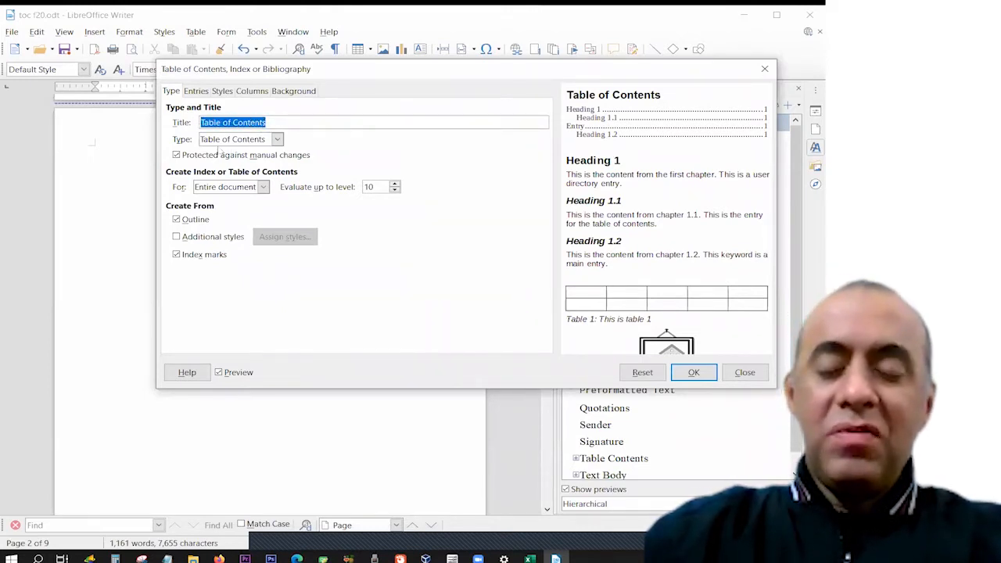
Choose Table of Contents as the type of index to insert
click(277, 139)
click(277, 140)
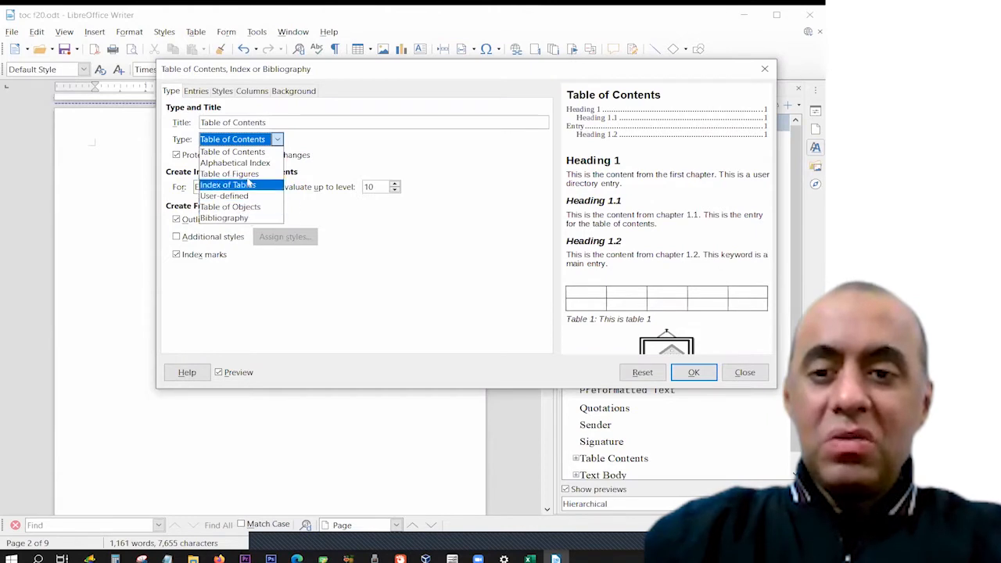
click(247, 152)
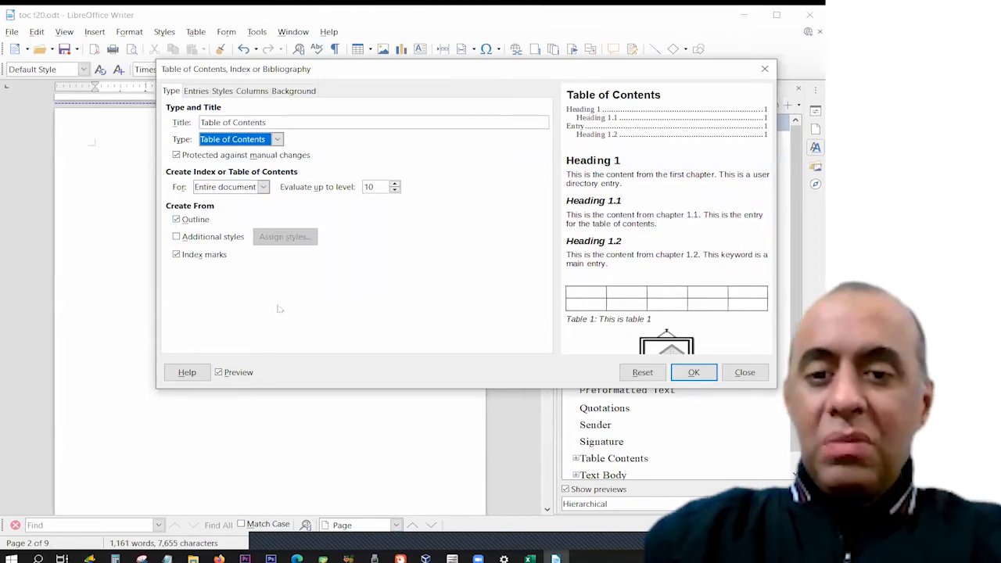
Include additional styles in the table of contents and select My Main Heading among the styles to assign
click(176, 237)
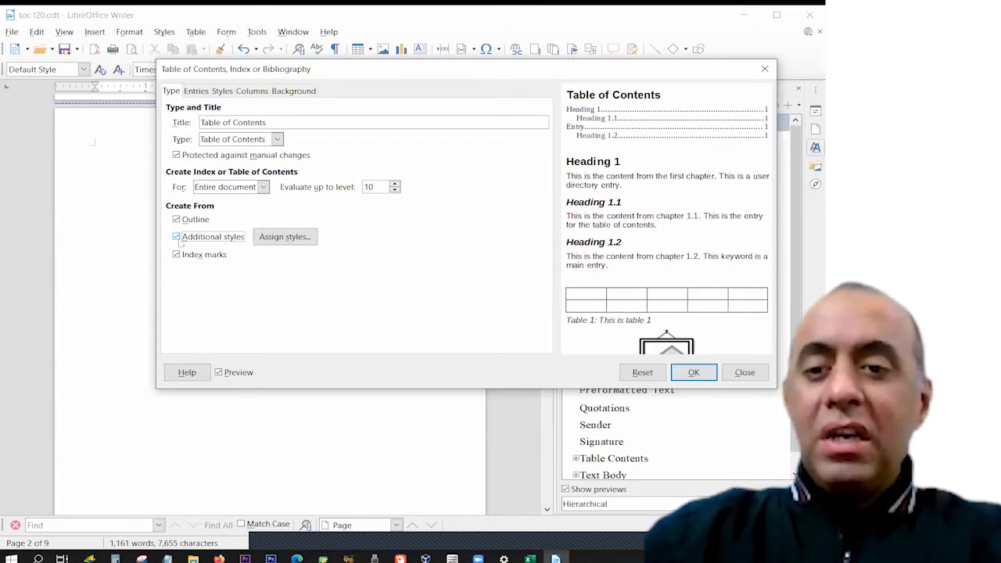
click(306, 238)
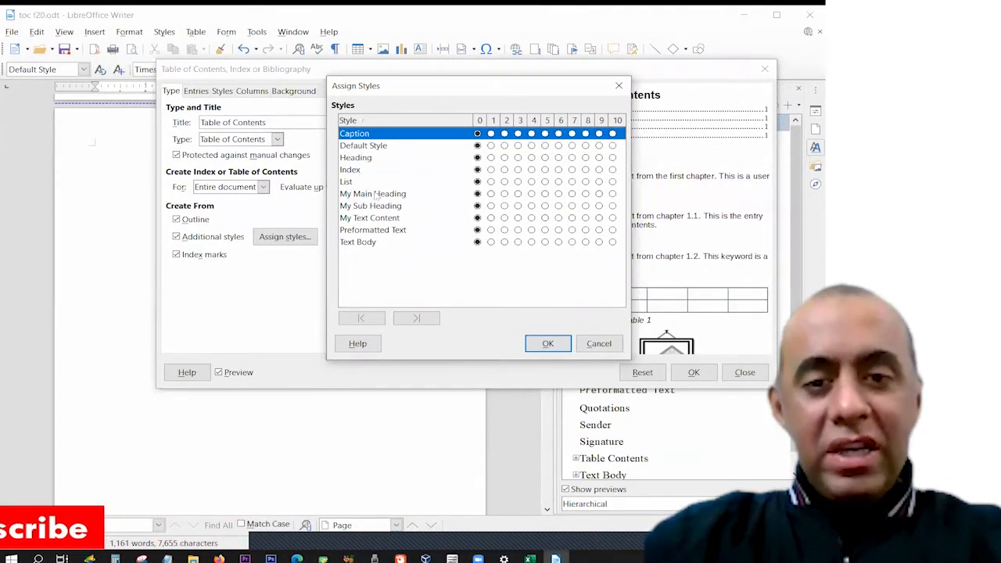
click(376, 195)
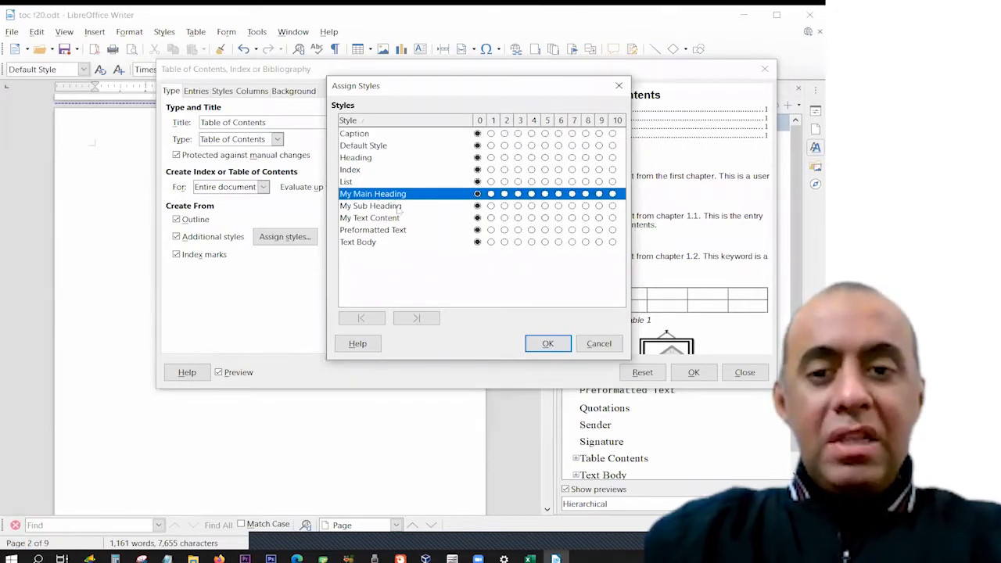
click(398, 208)
click(397, 194)
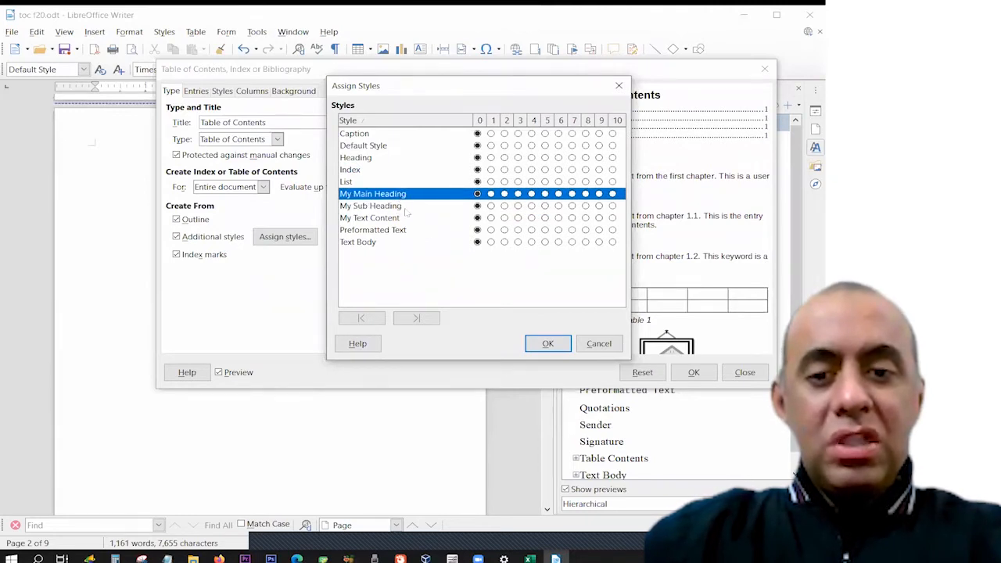
Try moving the My Main Heading style to levels 4 and 6, returning it to level 0 each time
click(418, 317)
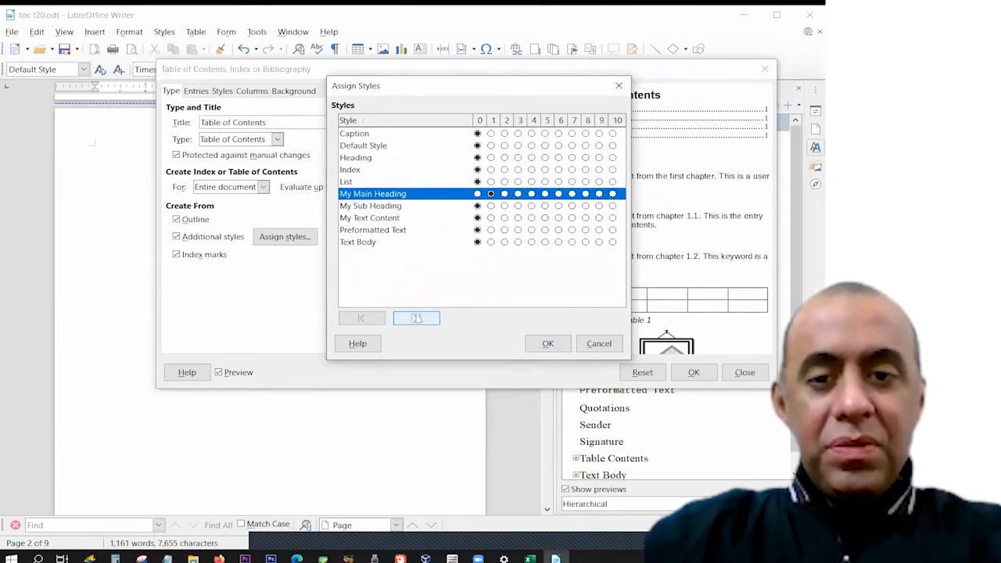
click(417, 317)
click(417, 318)
click(418, 318)
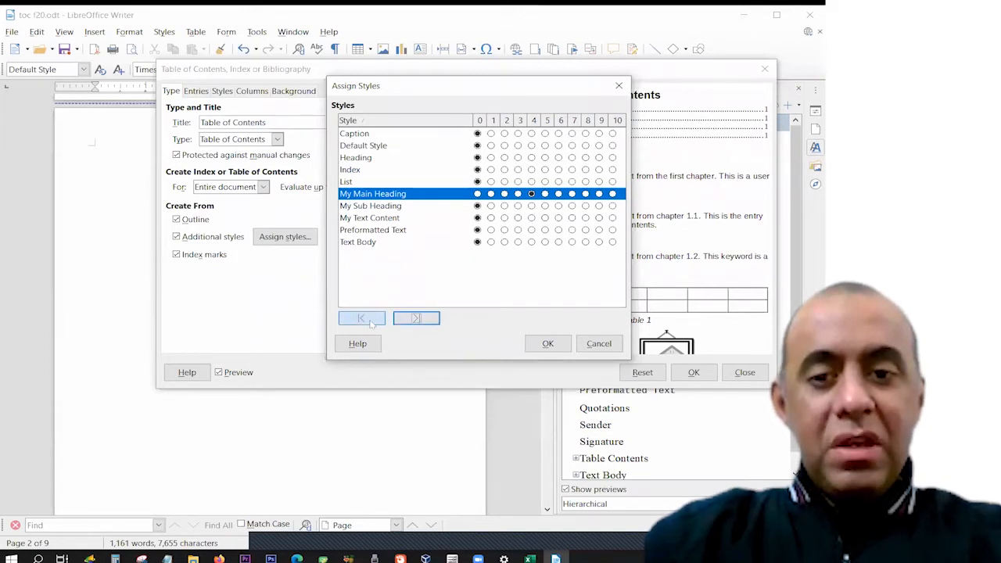
click(370, 321)
click(371, 321)
click(371, 321)
click(370, 321)
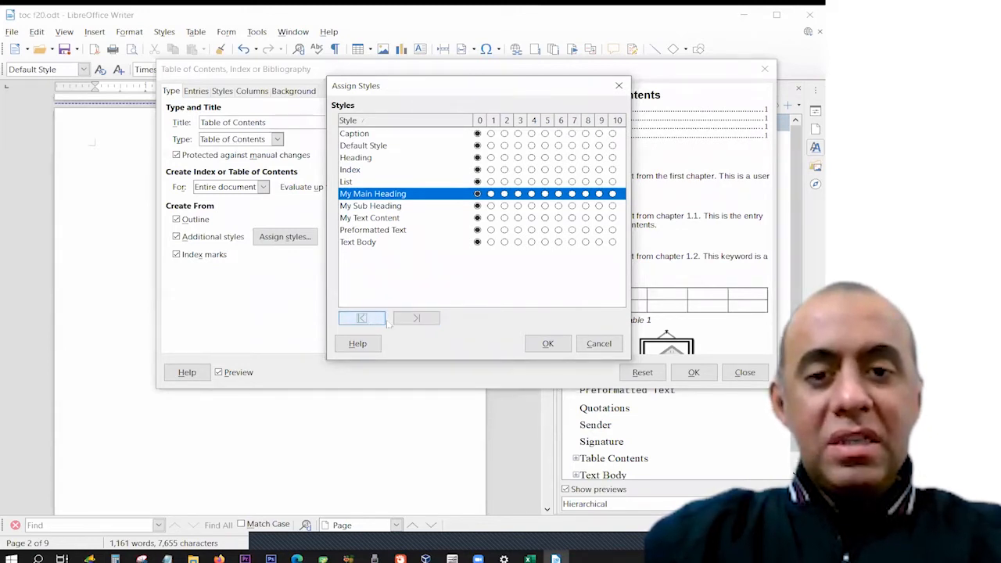
click(418, 319)
click(417, 319)
click(418, 319)
click(418, 319)
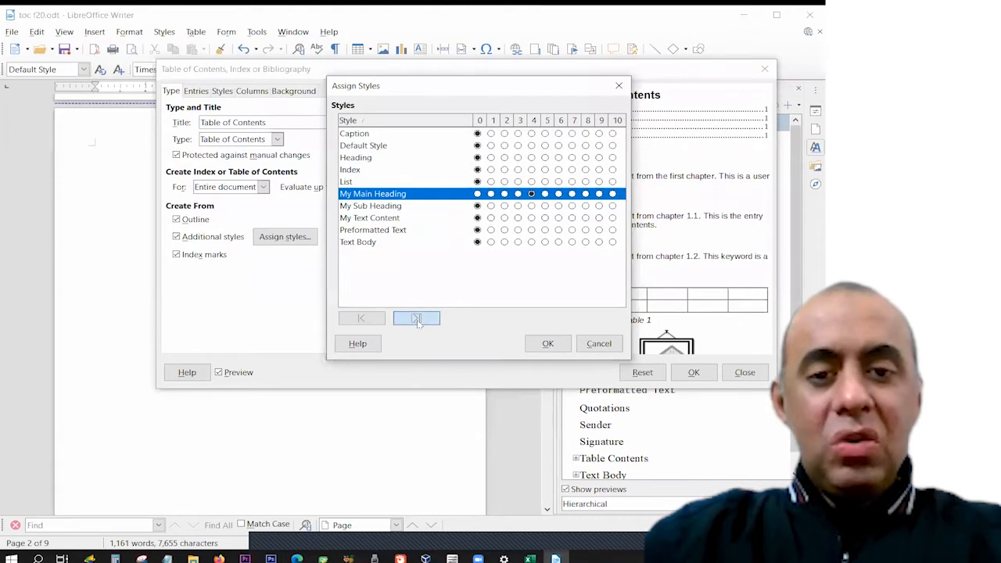
click(418, 320)
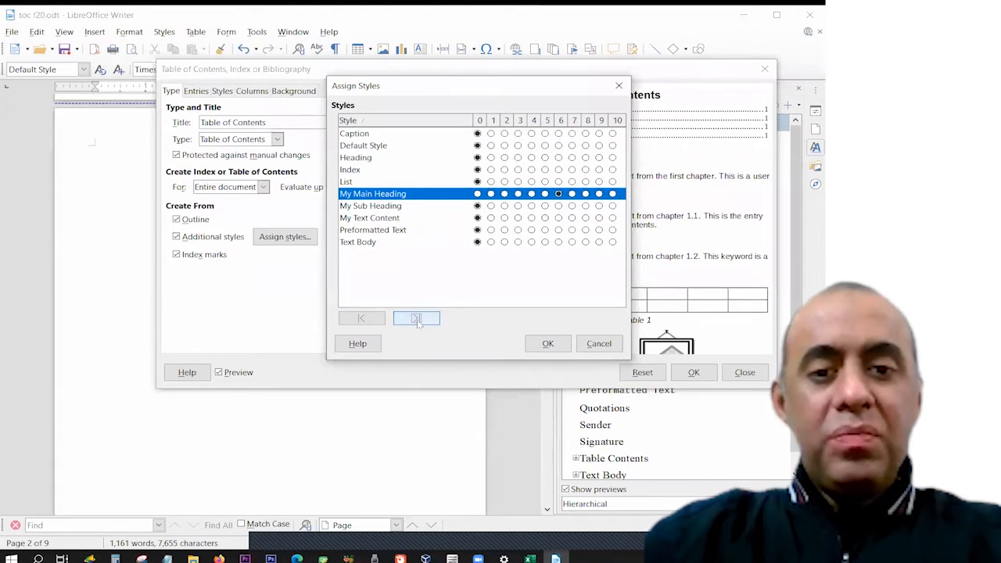
click(374, 321)
click(374, 320)
click(374, 321)
click(374, 320)
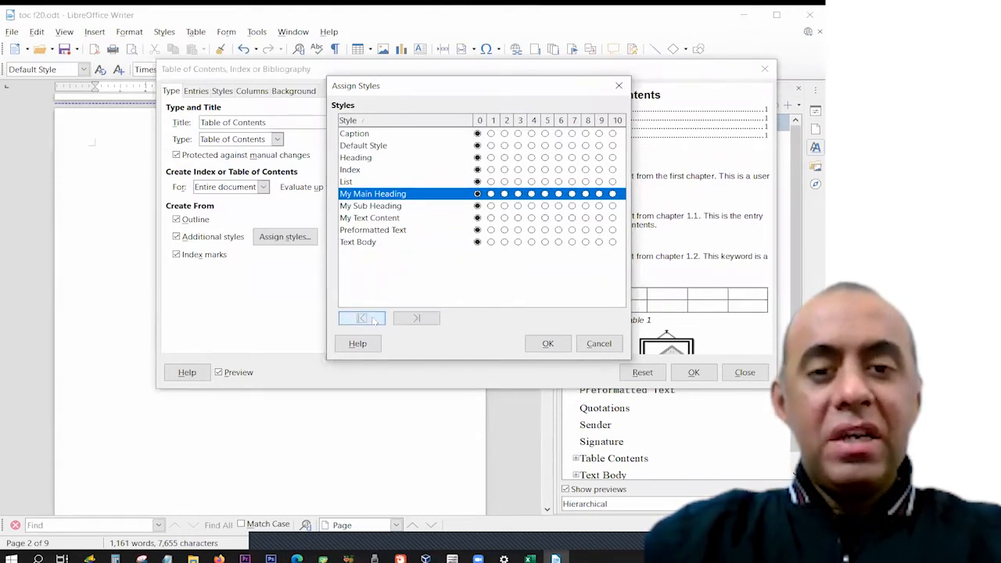
Assign the My Main Heading style to level 3 of the table of contents
click(416, 318)
click(416, 318)
click(416, 318)
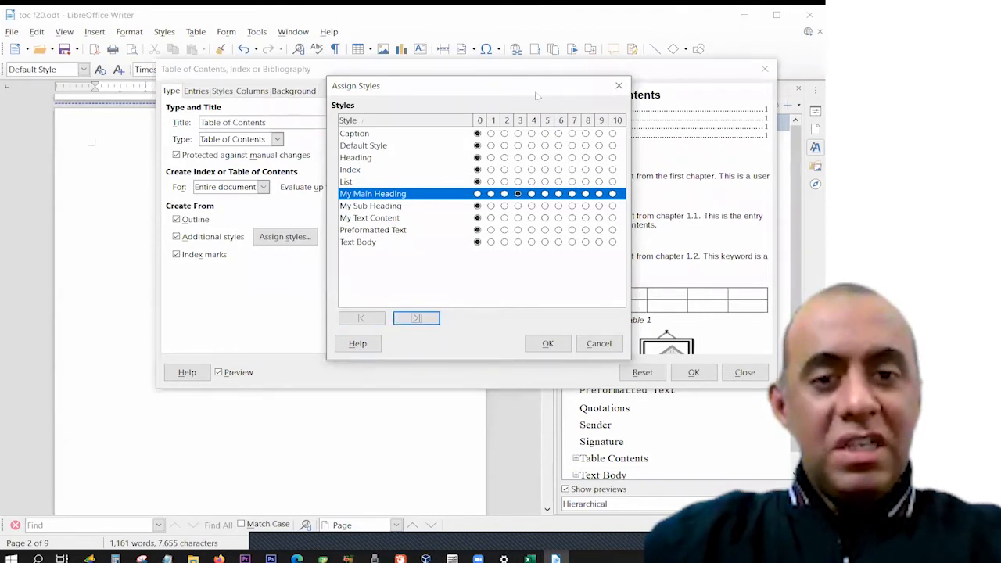
drag(536, 95, 460, 85)
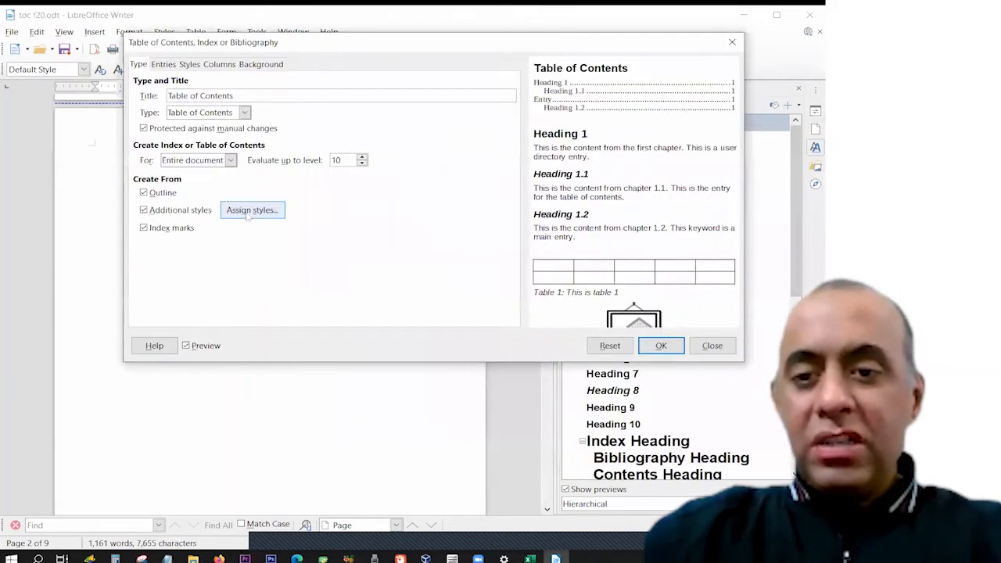
Reopen the style assignment for the table of contents and assign My Main Heading to level 1
click(251, 210)
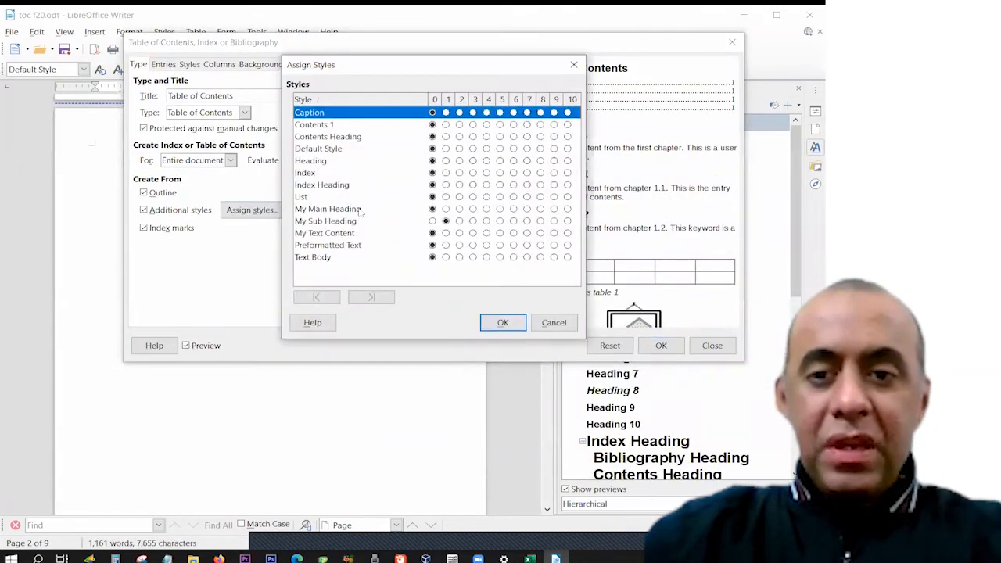
click(326, 210)
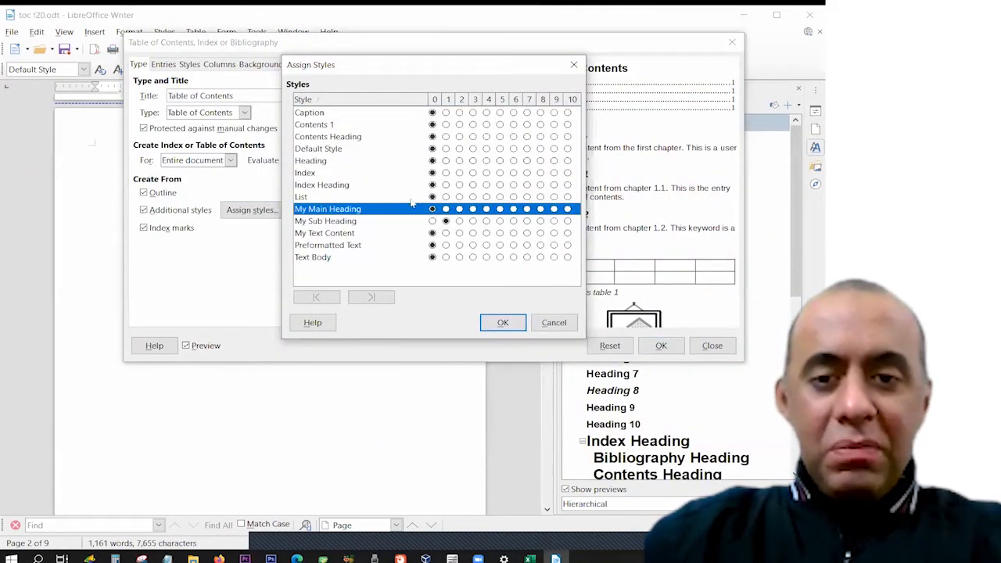
click(375, 297)
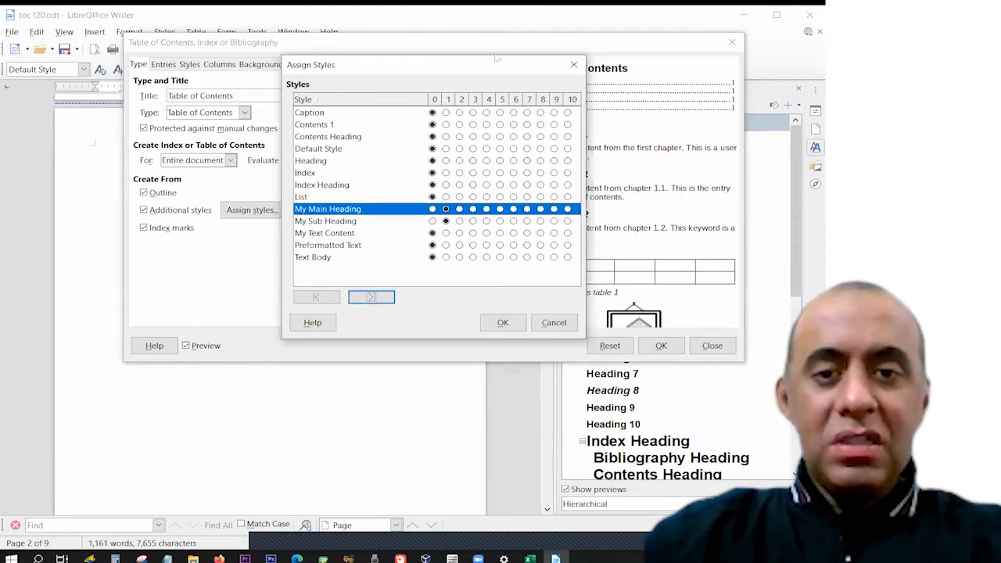
drag(471, 70, 354, 67)
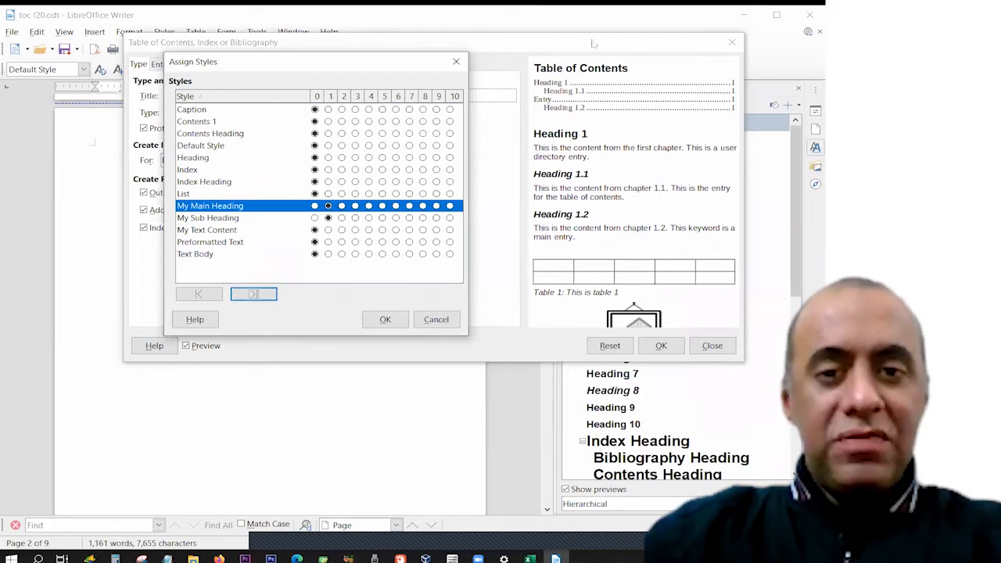
Assign My Sub Heading to level 2 and insert the table of contents into the document
click(265, 220)
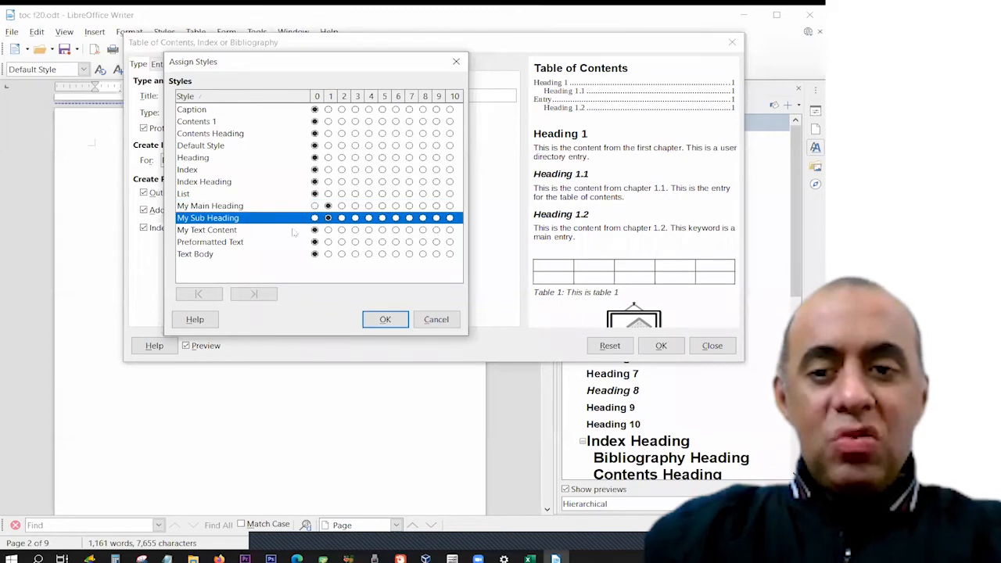
click(254, 293)
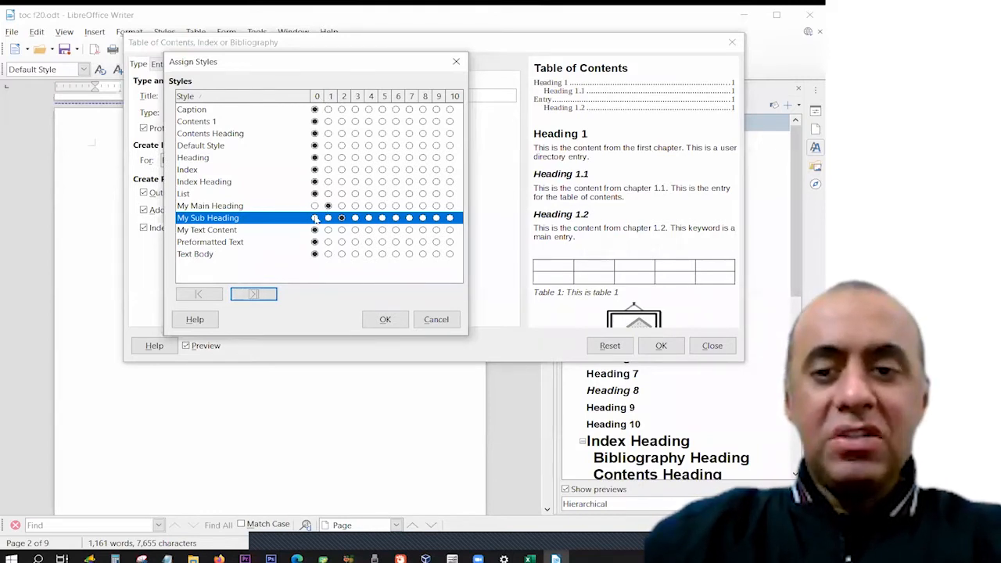
click(380, 322)
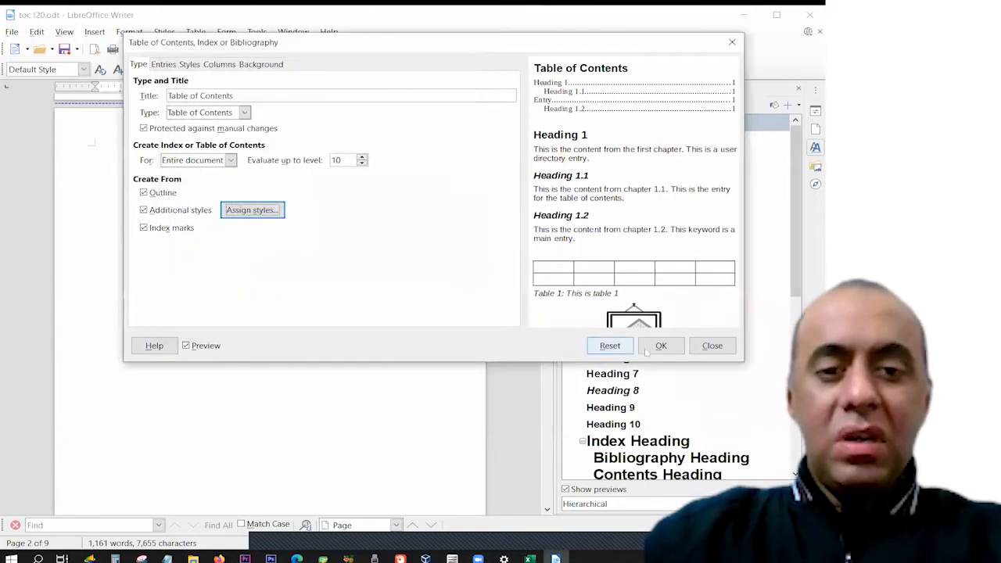
click(661, 344)
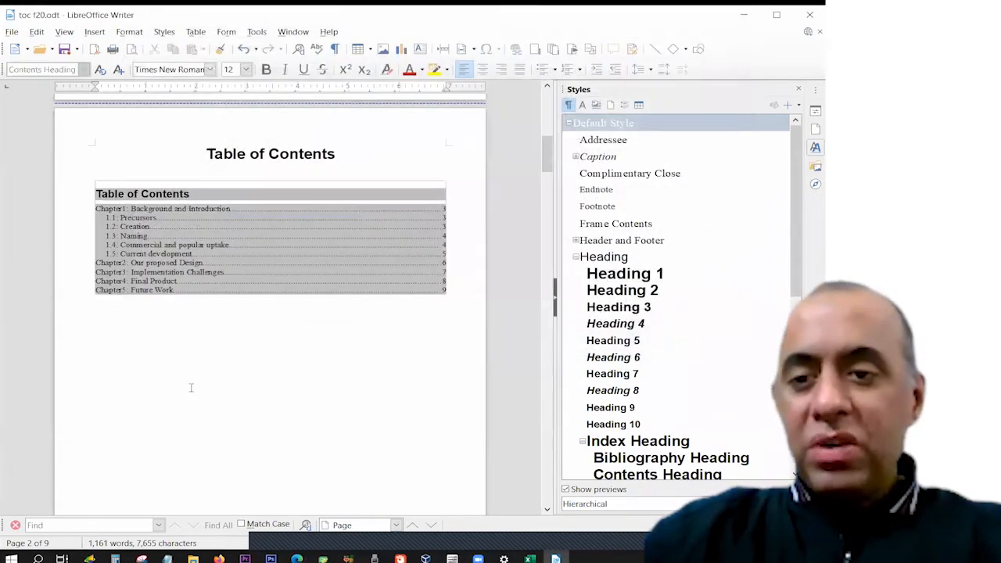
Enlarge the document view and narrow the Styles sidebar so the table of contents fits across its full width
click(166, 321)
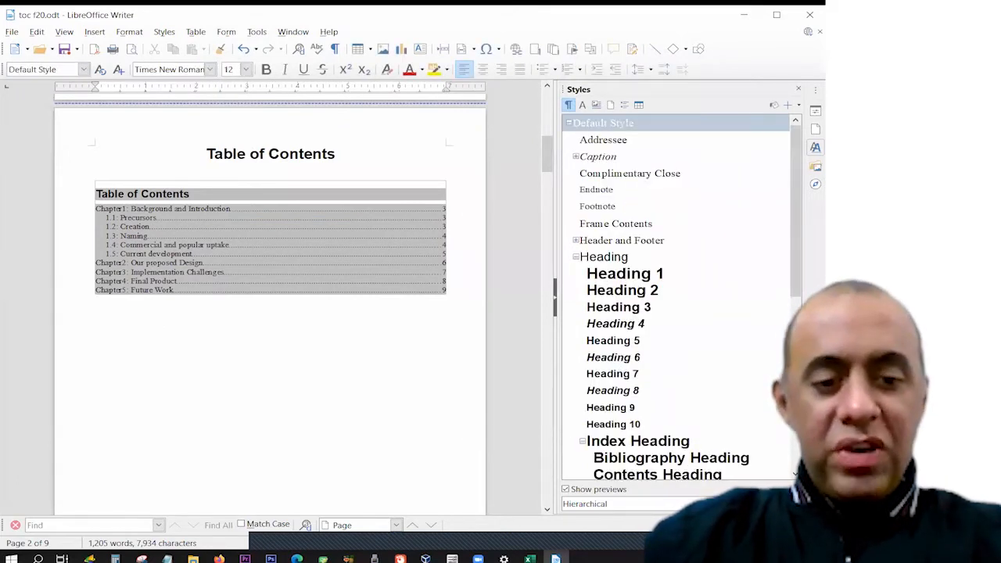
scroll(270, 313, up, 4)
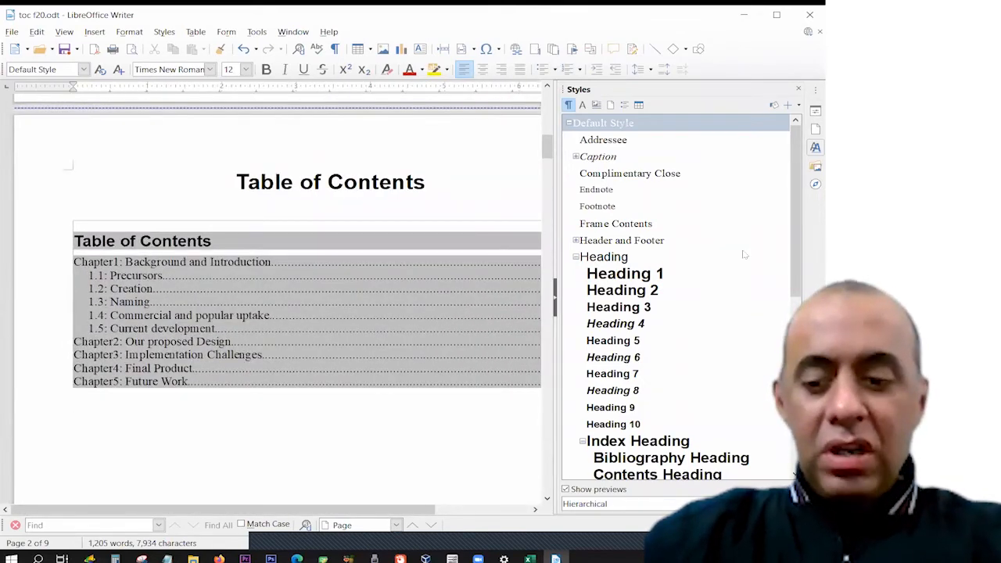
key(alt+space)
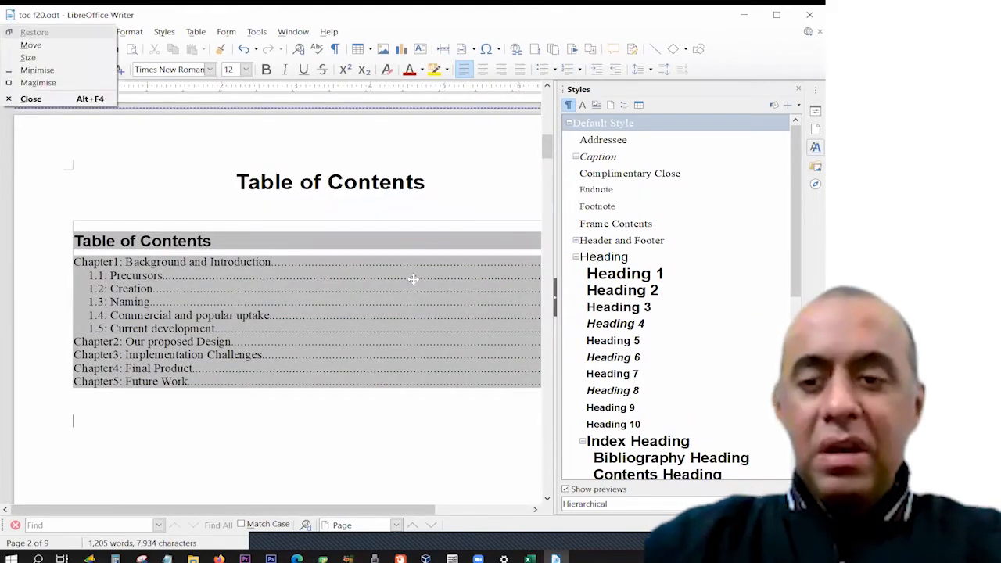
key(Down)
key(Up)
key(Return)
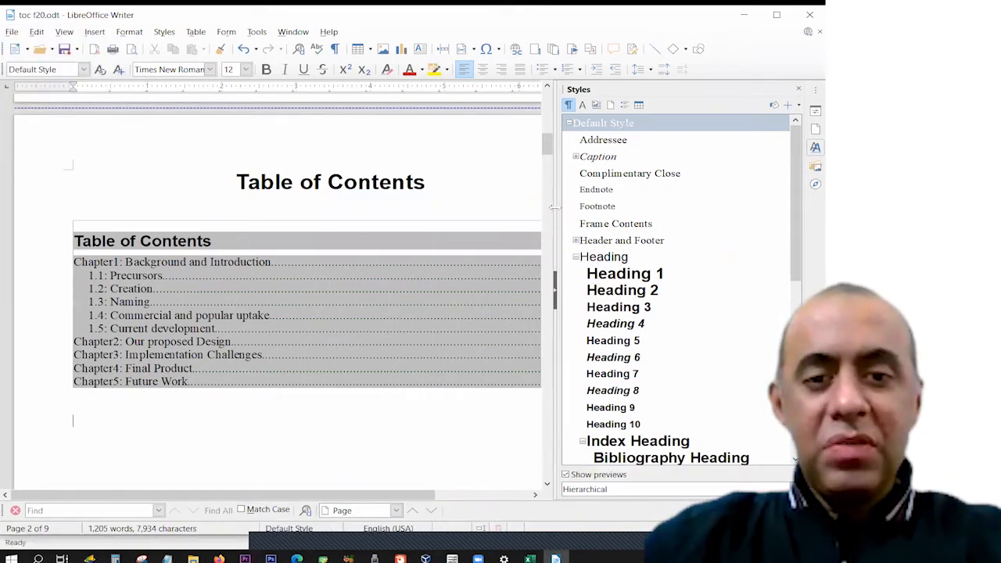
drag(556, 208, 642, 208)
drag(657, 207, 635, 206)
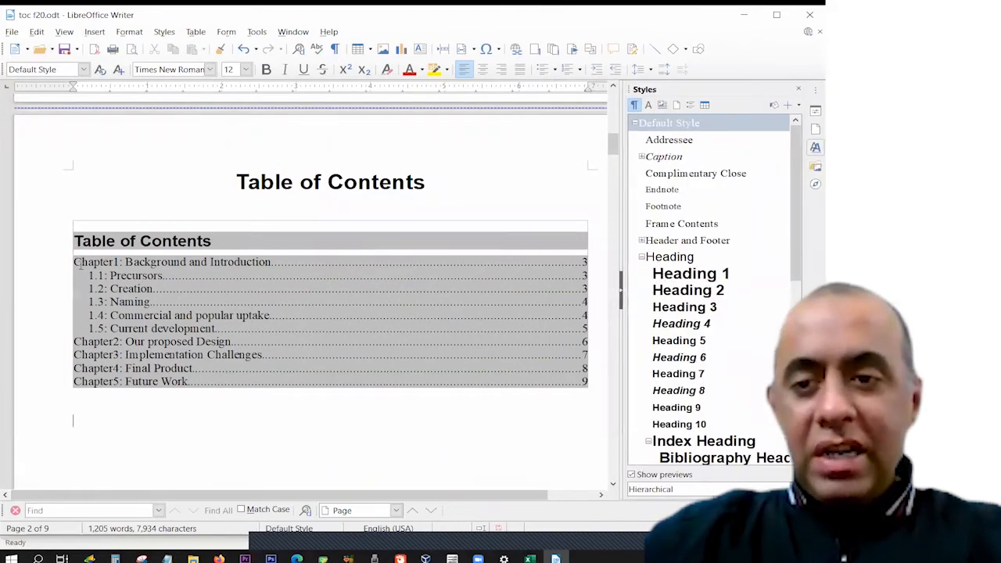
Compare the page numbers in the table of contents with the locations of the 1.2: Creation and Chapter5: Future Work headings
click(107, 263)
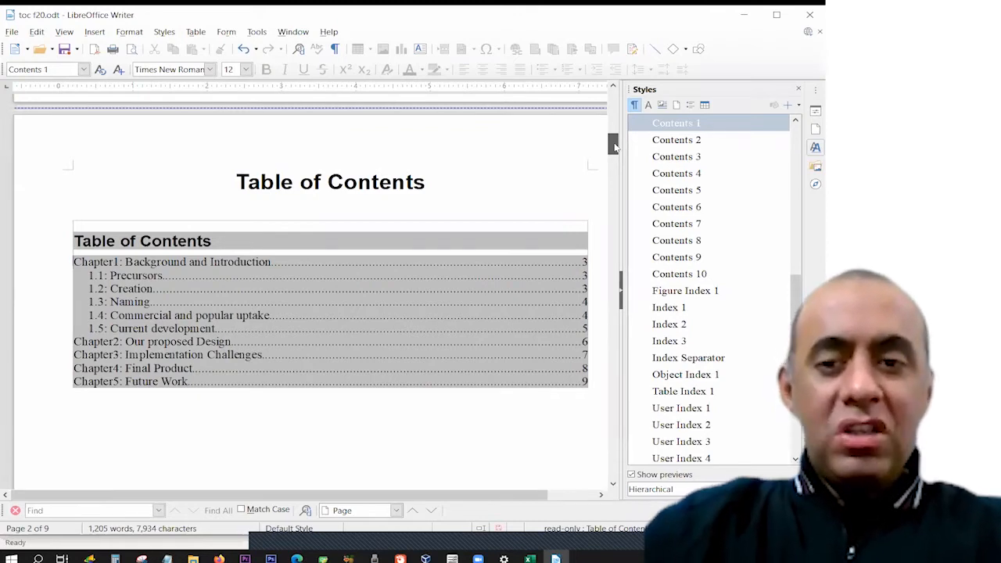
drag(615, 147, 615, 212)
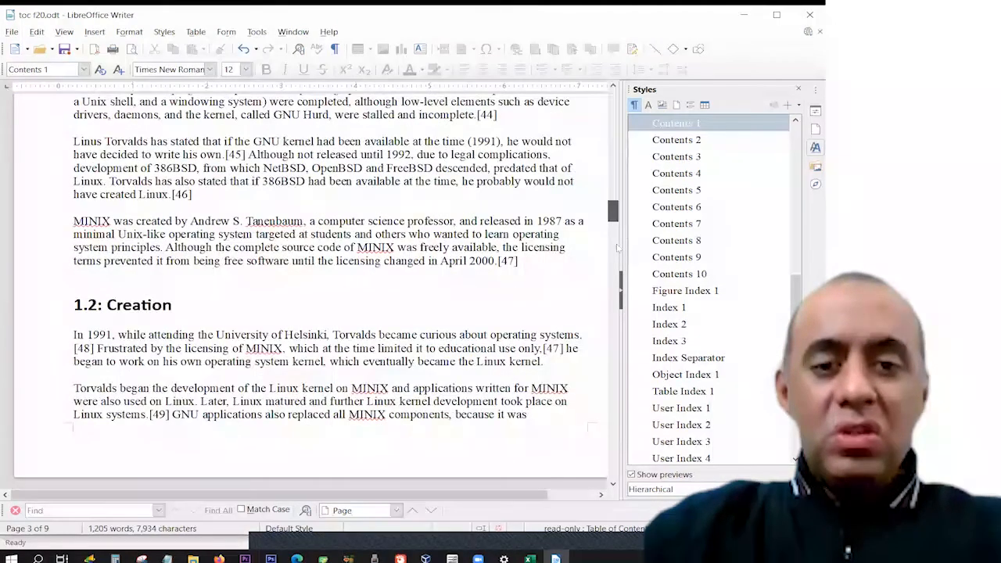
drag(617, 269, 611, 151)
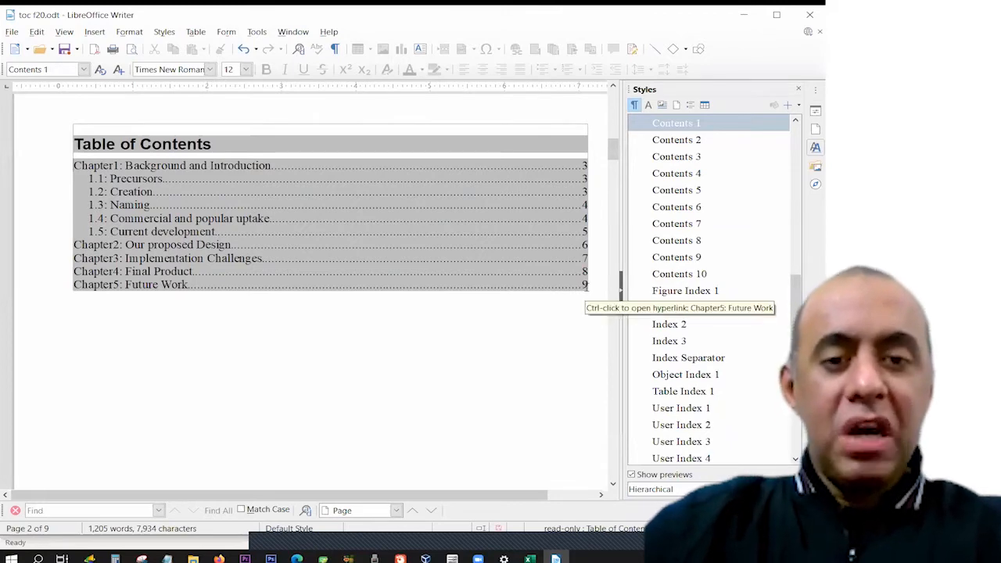
drag(614, 148, 618, 435)
click(700, 529)
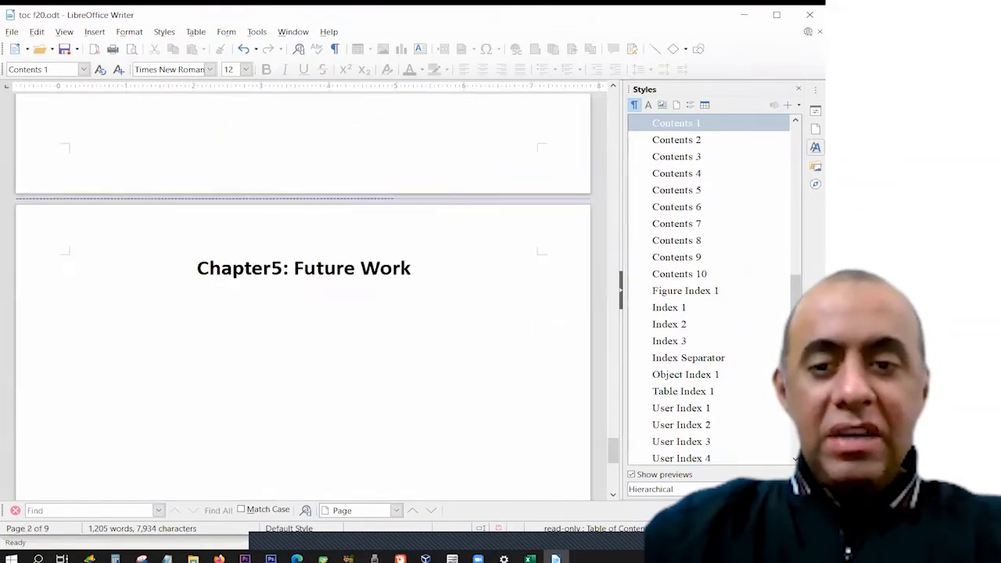
click(700, 529)
click(700, 528)
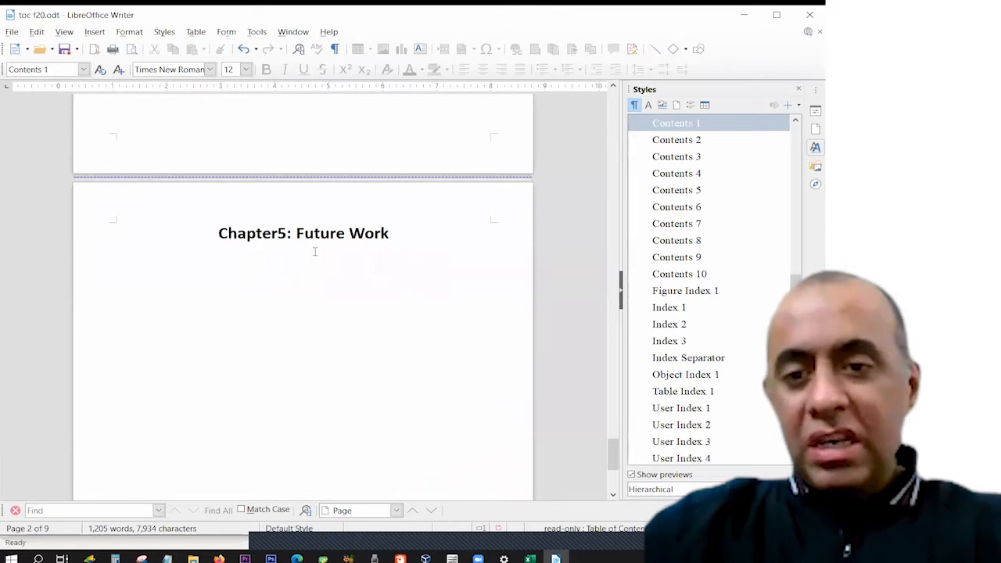
Insert a page break before the Chapter5: Future Work heading to move it to a new page
click(263, 233)
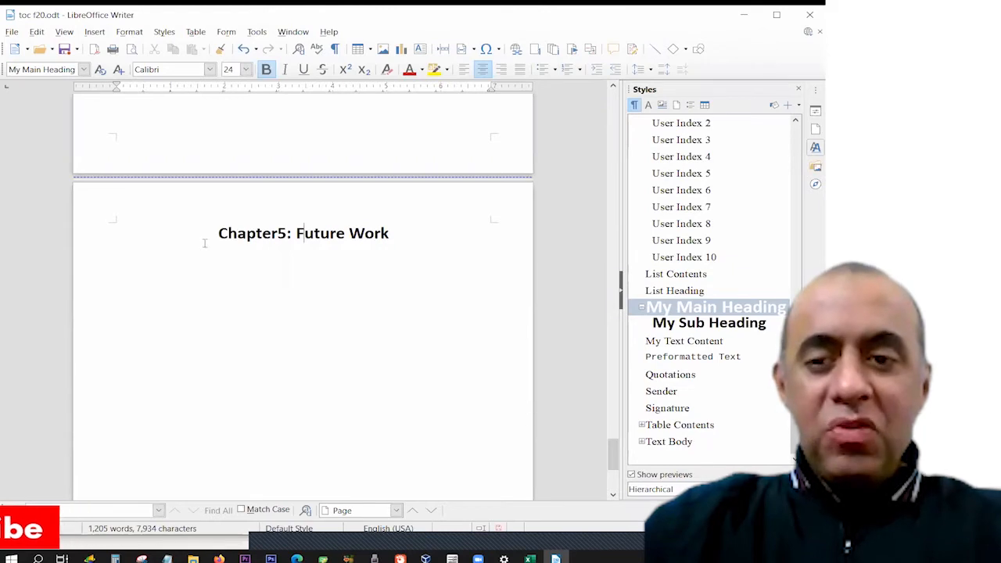
click(522, 305)
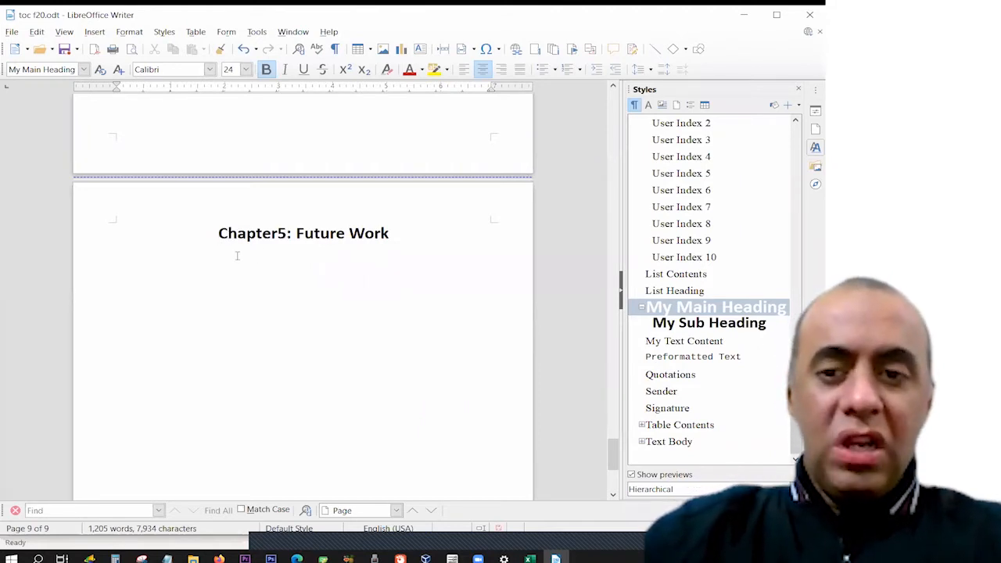
key(ctrl+Return)
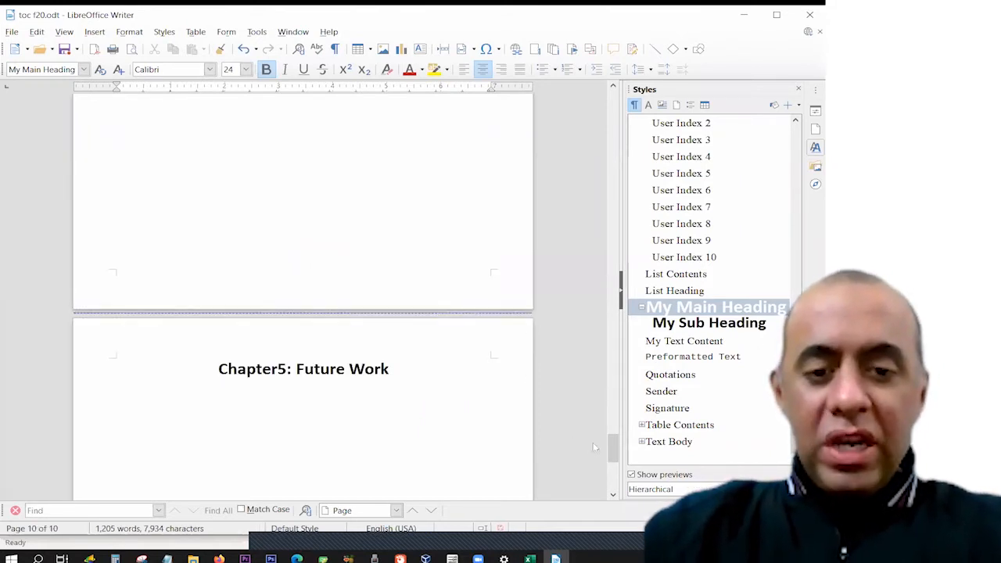
scroll(613, 448, down, 4)
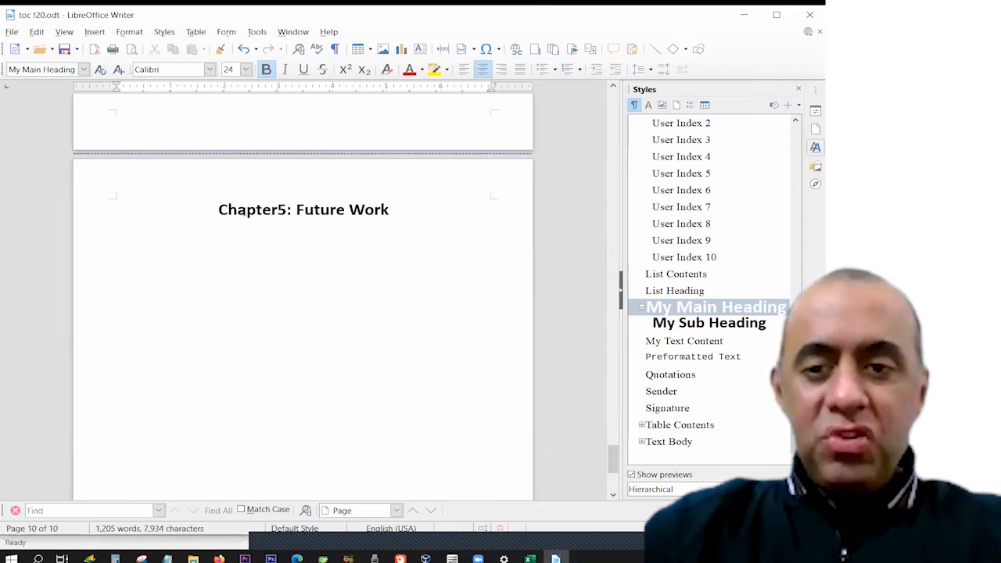
drag(246, 210, 320, 210)
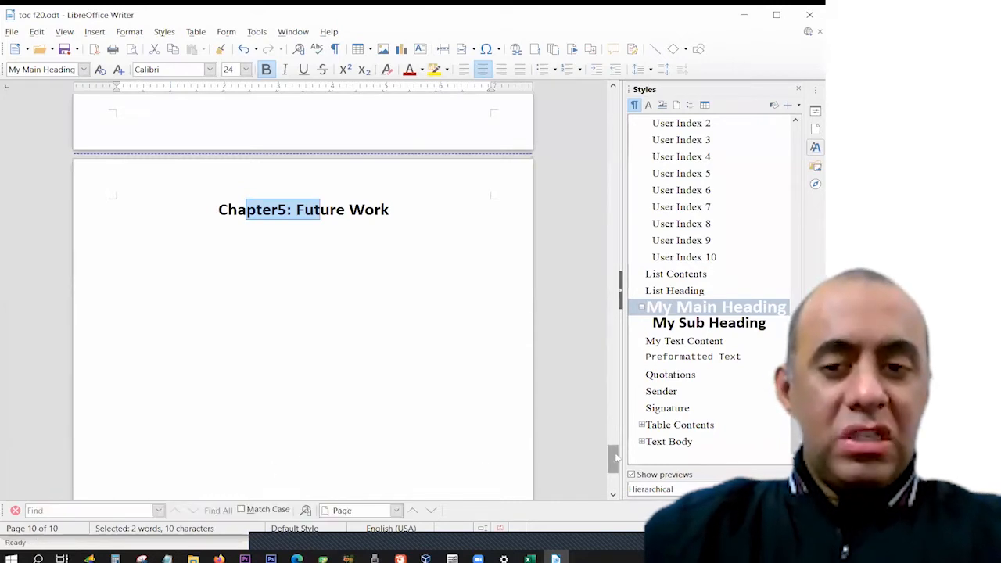
Update the table of contents to refresh its page numbers after the Chapter5: Future Work page break
drag(615, 457, 612, 136)
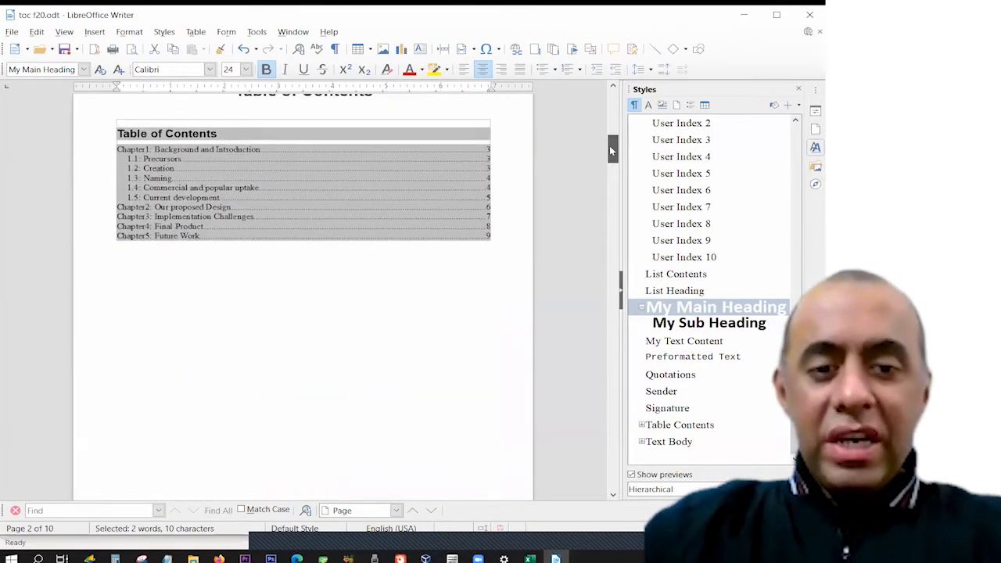
scroll(303, 297, up, 3)
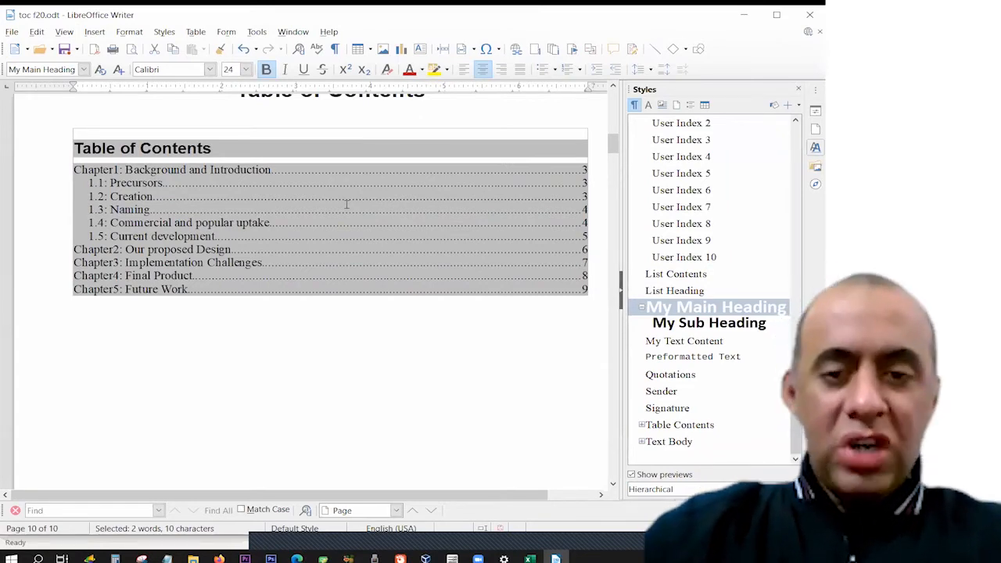
right_click(347, 205)
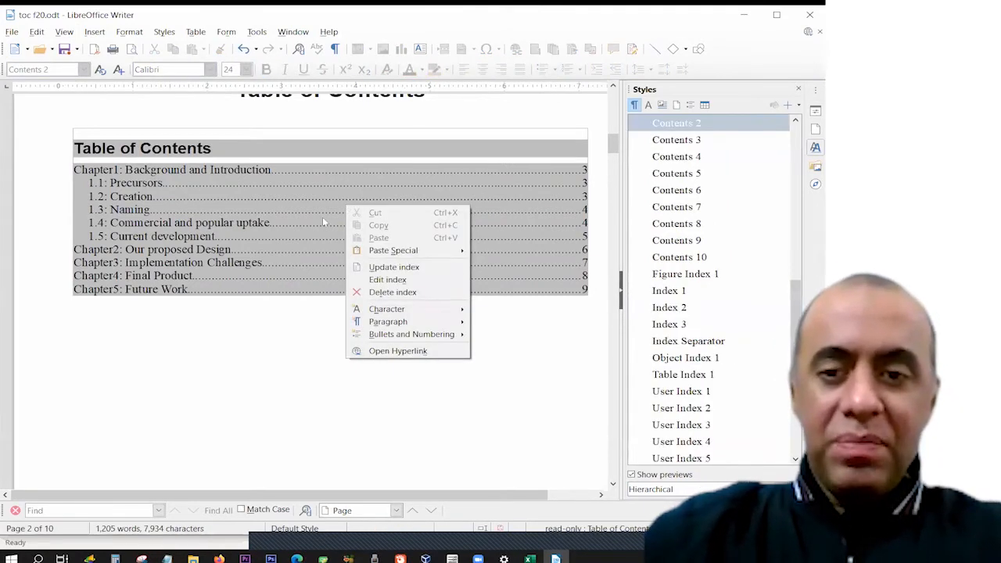
right_click(140, 150)
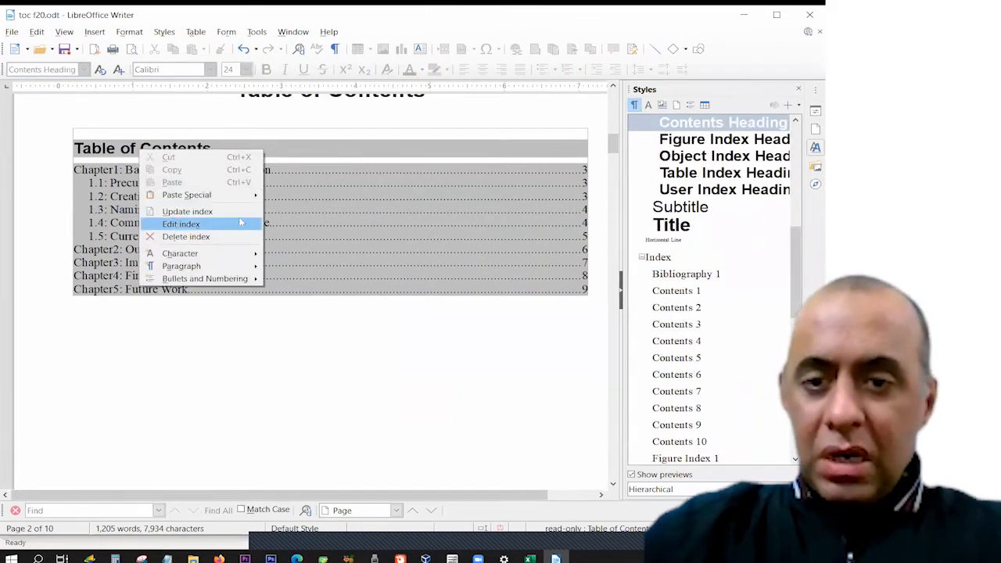
click(502, 245)
right_click(406, 202)
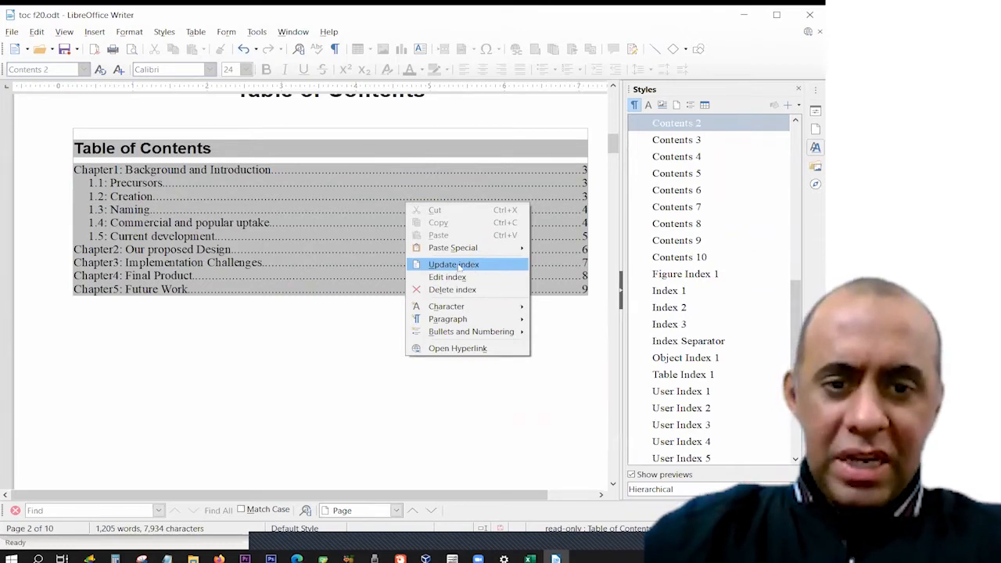
click(458, 266)
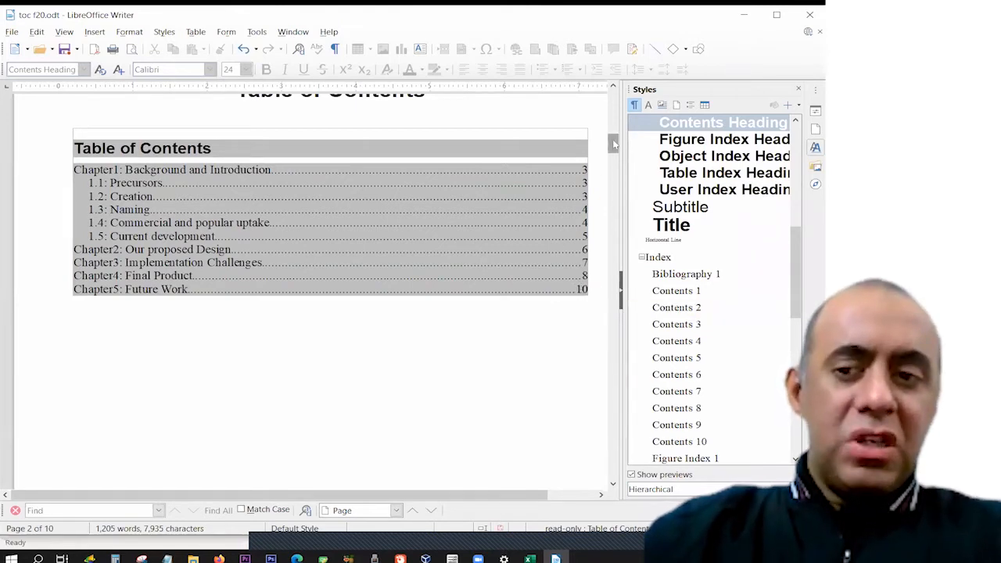
Insert a page break before the 1.2: Creation heading so that the section starts on a new page
drag(614, 143, 614, 201)
click(86, 216)
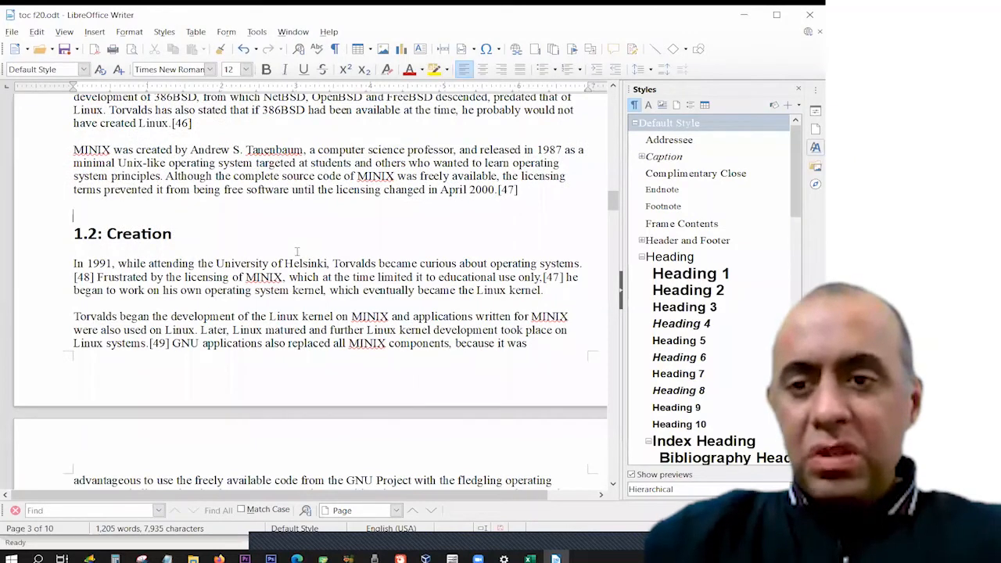
key(Down)
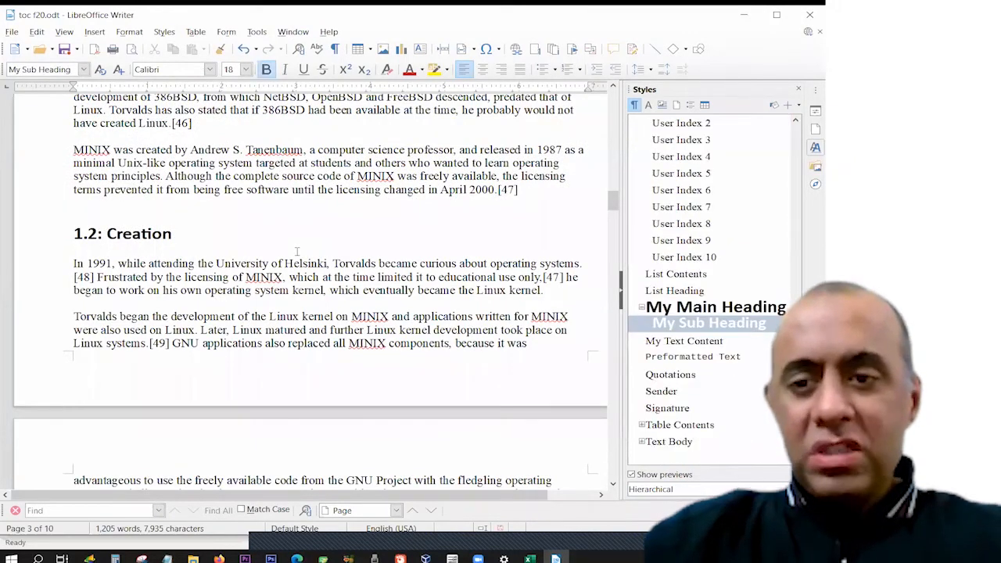
key(shift+Right)
key(shift+Right)
key(shift+Right)
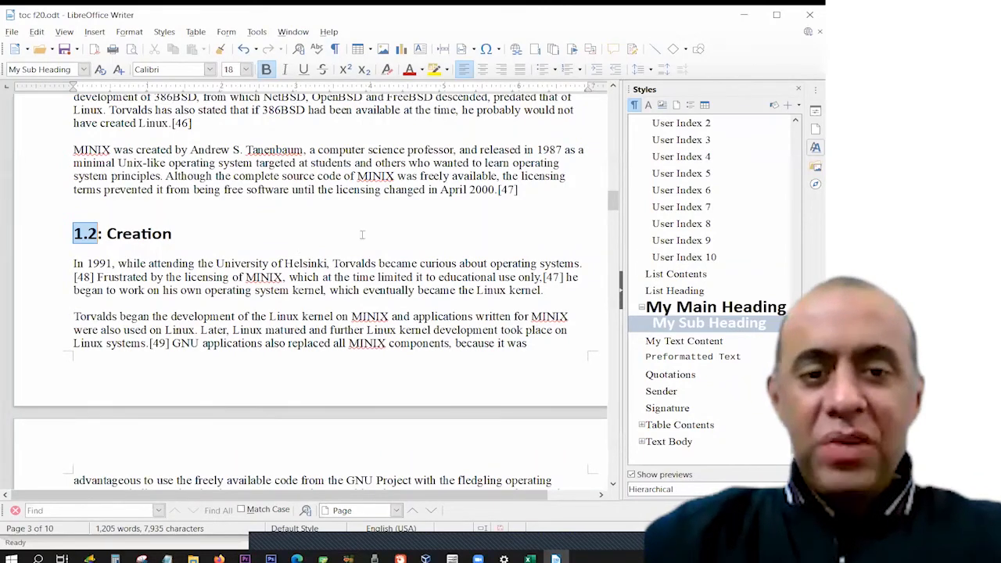
key(ctrl+Return)
drag(614, 206, 615, 211)
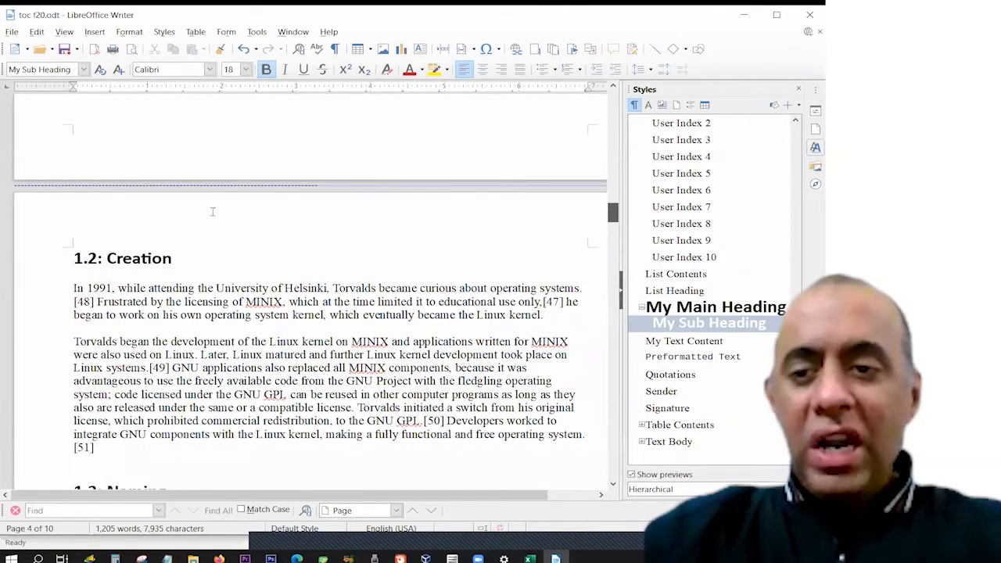
double_click(84, 258)
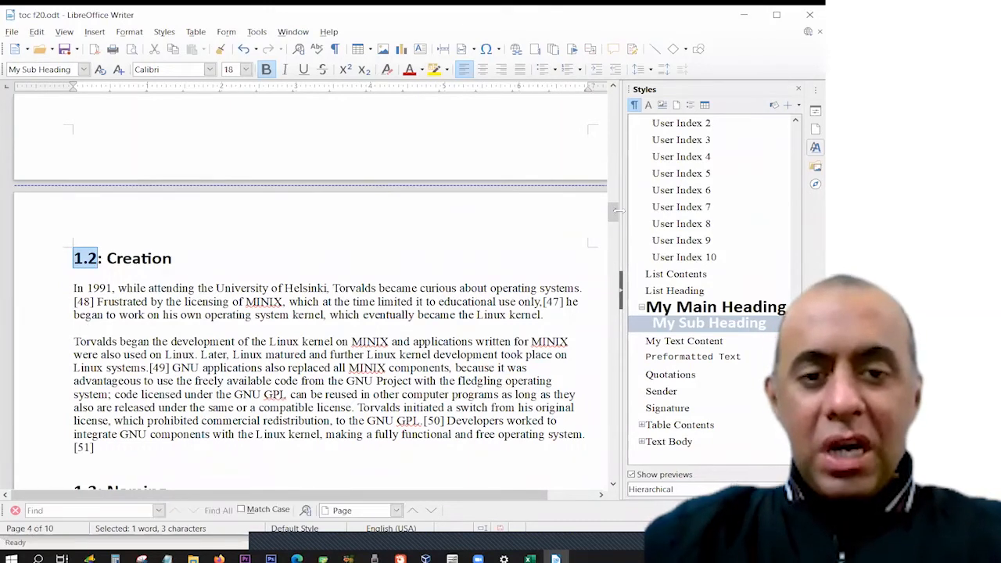
Update the table of contents to refresh its page numbers after the page break before 1.2: Creation
drag(615, 210, 624, 126)
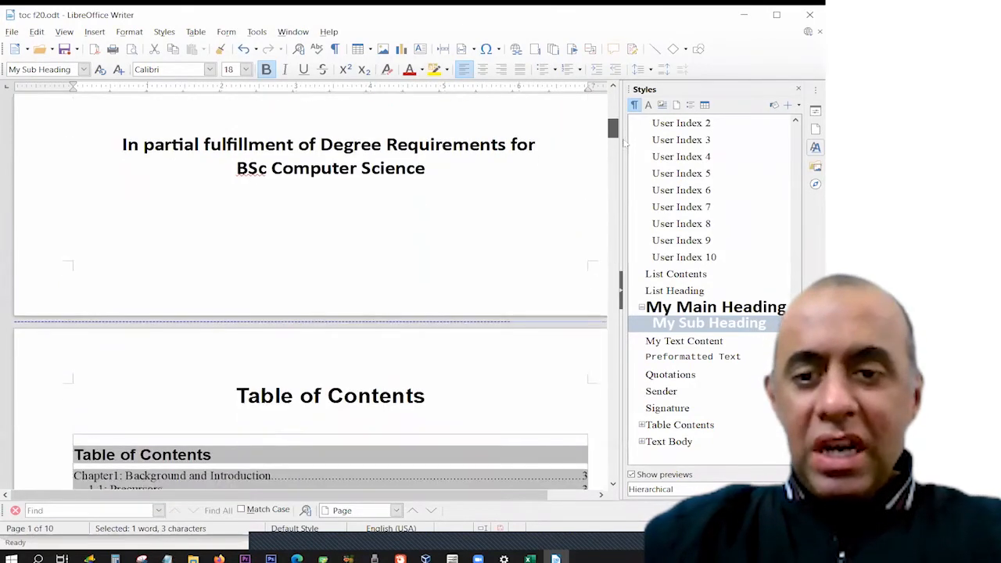
scroll(98, 201, down, 5)
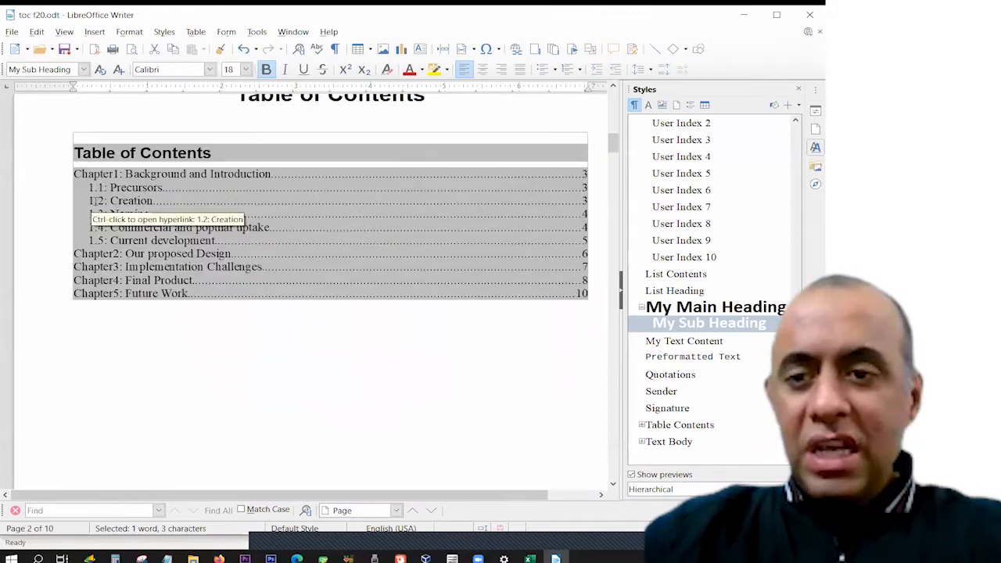
click(555, 226)
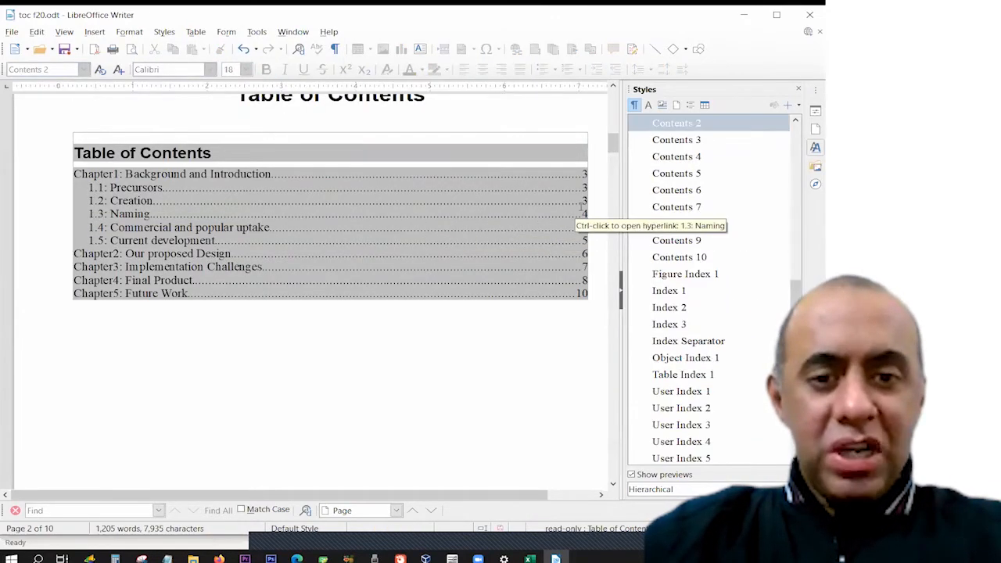
right_click(561, 201)
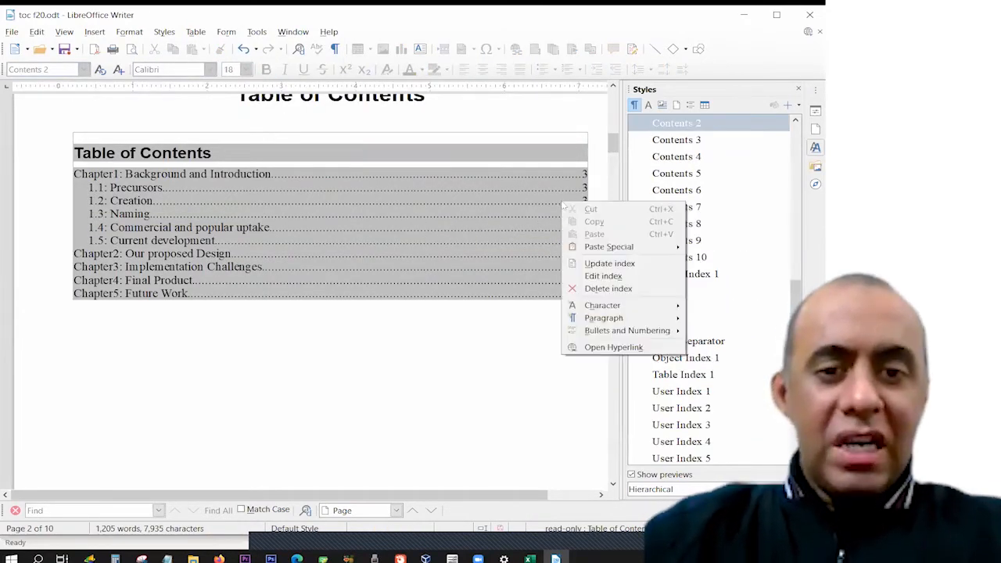
click(505, 218)
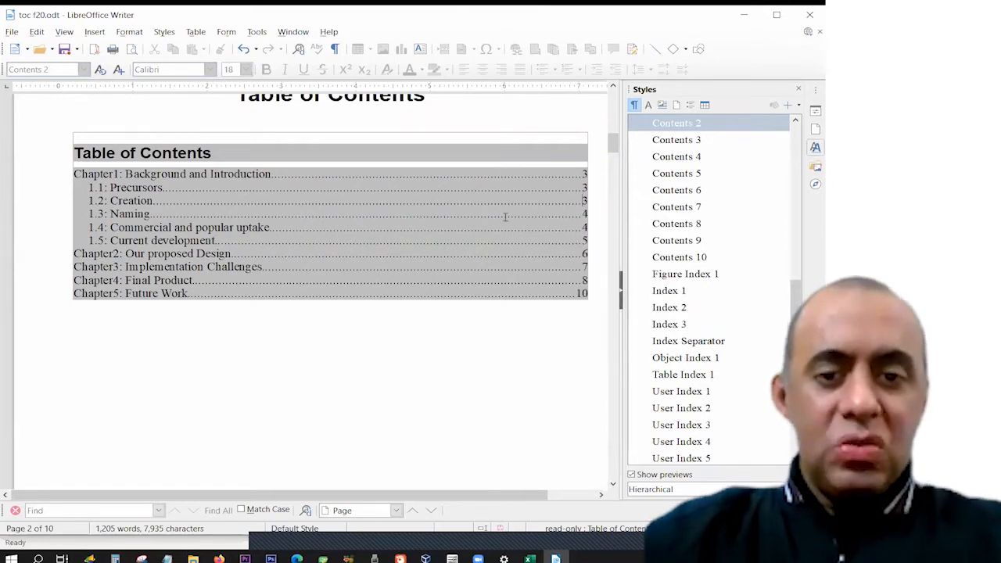
right_click(504, 218)
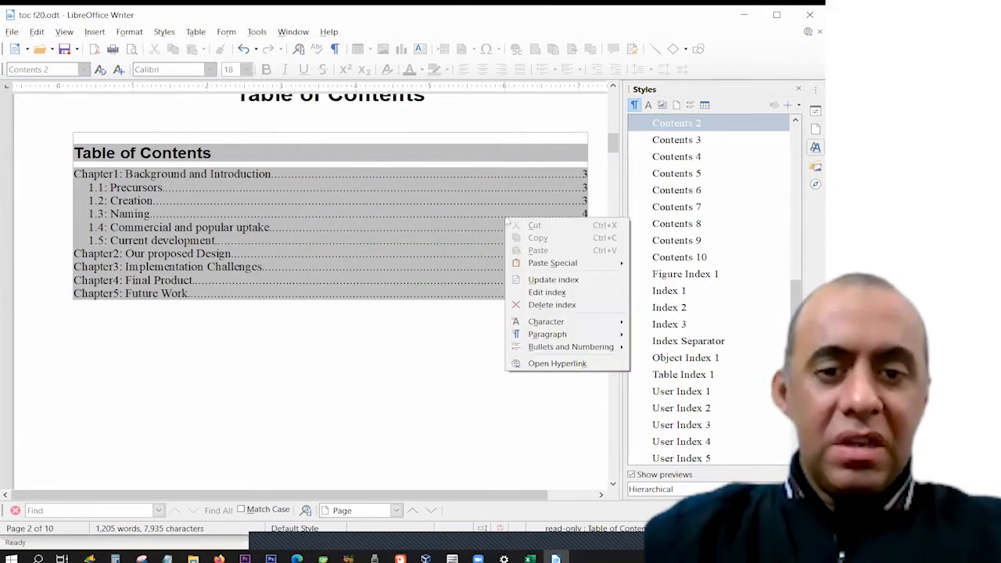
click(547, 279)
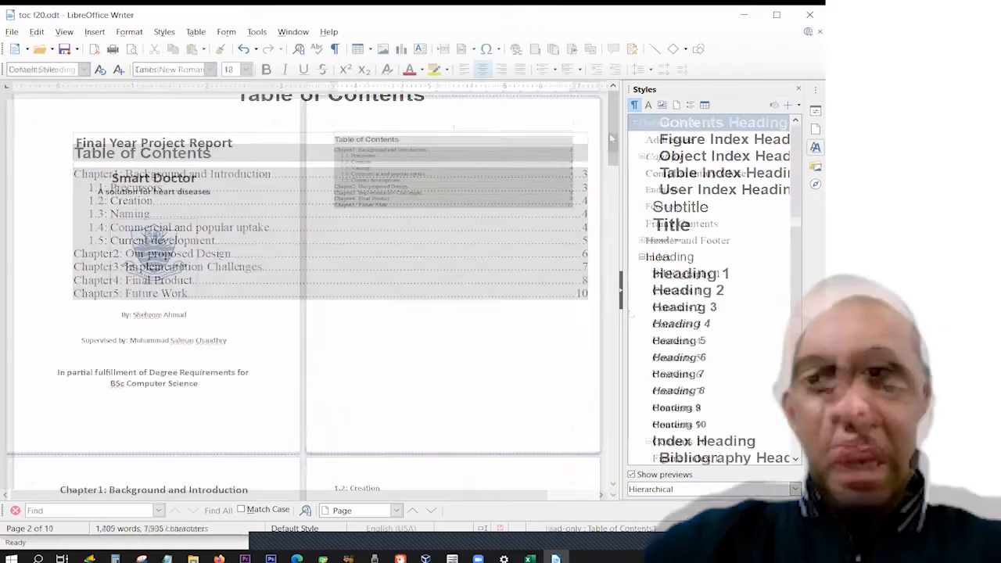
Review the document pages, then switch to the Word course outline and highlight the print preview and spell checker items
scroll(615, 240, down, 5)
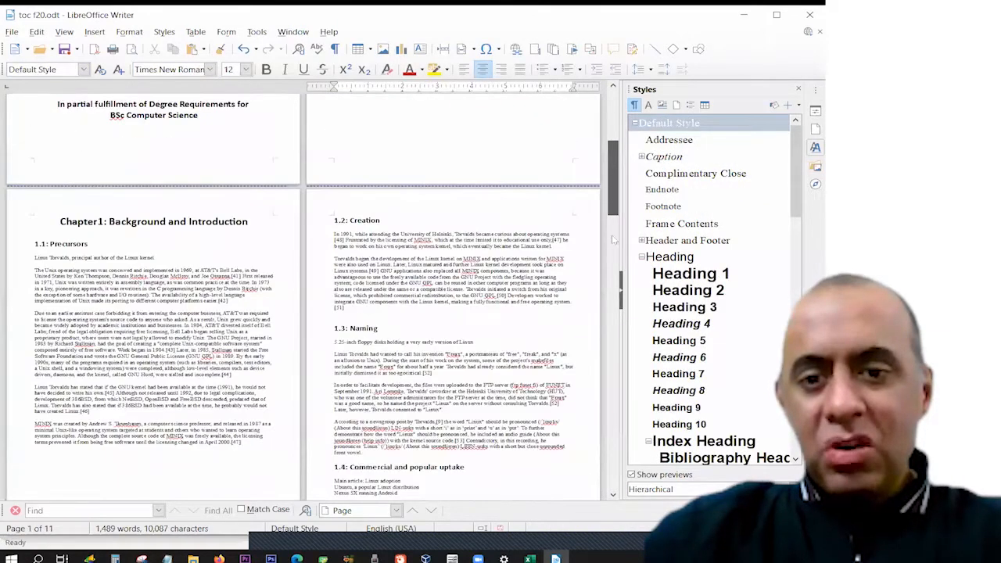
scroll(613, 238, down, 5)
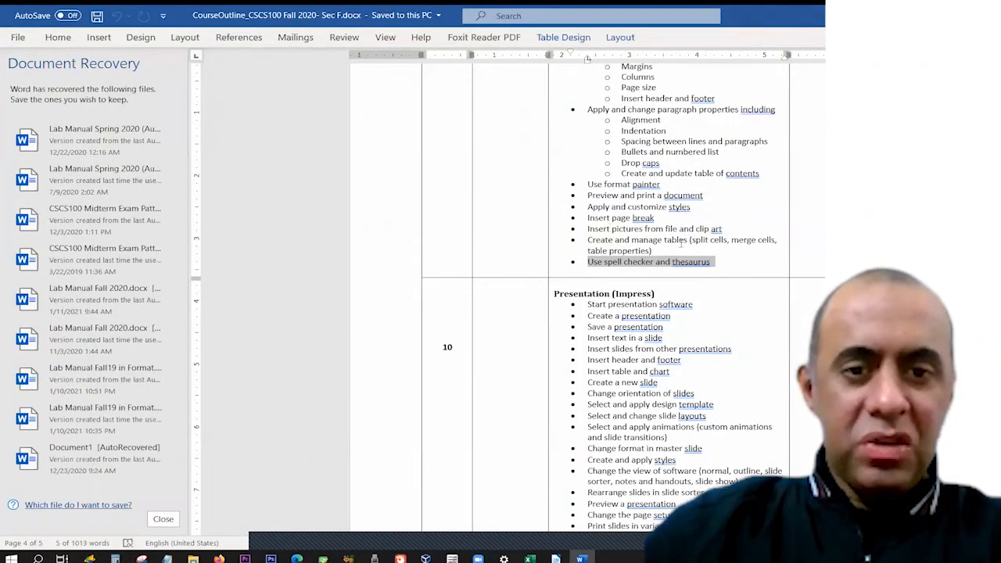
drag(597, 195, 686, 189)
drag(591, 261, 714, 261)
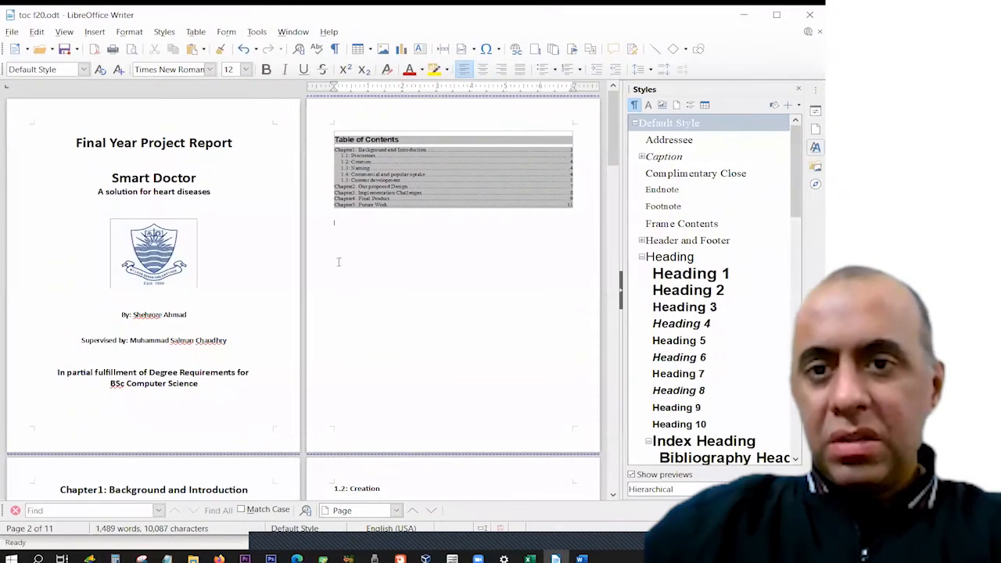
Start a spelling check of the document and move its dialog clear of the chapter text
click(316, 51)
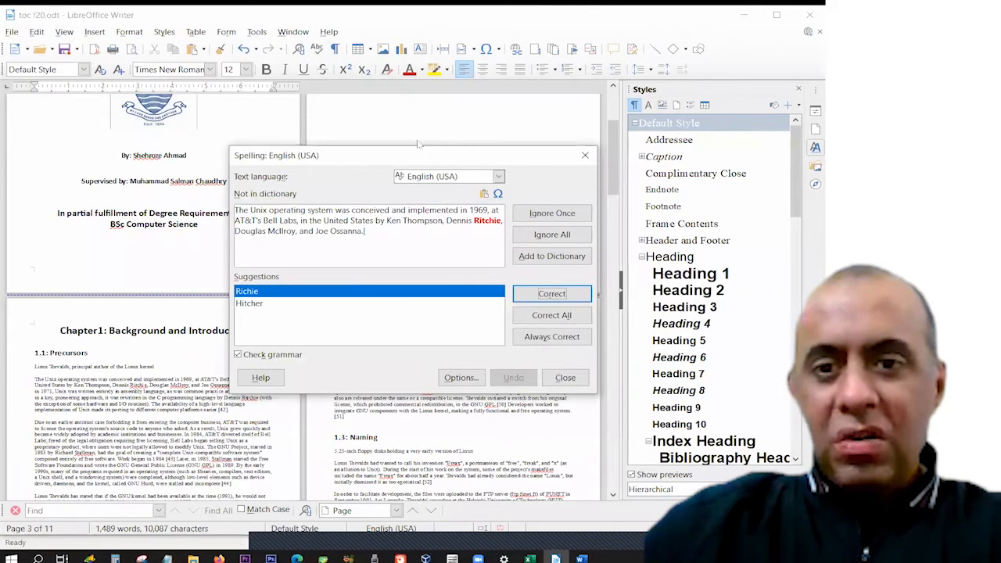
drag(416, 155, 516, 46)
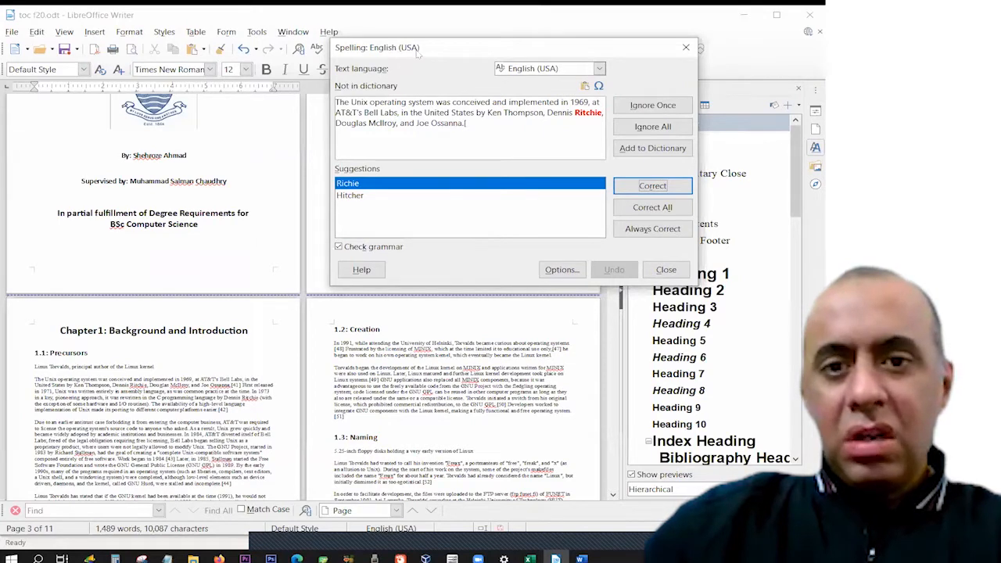
drag(417, 50, 372, 44)
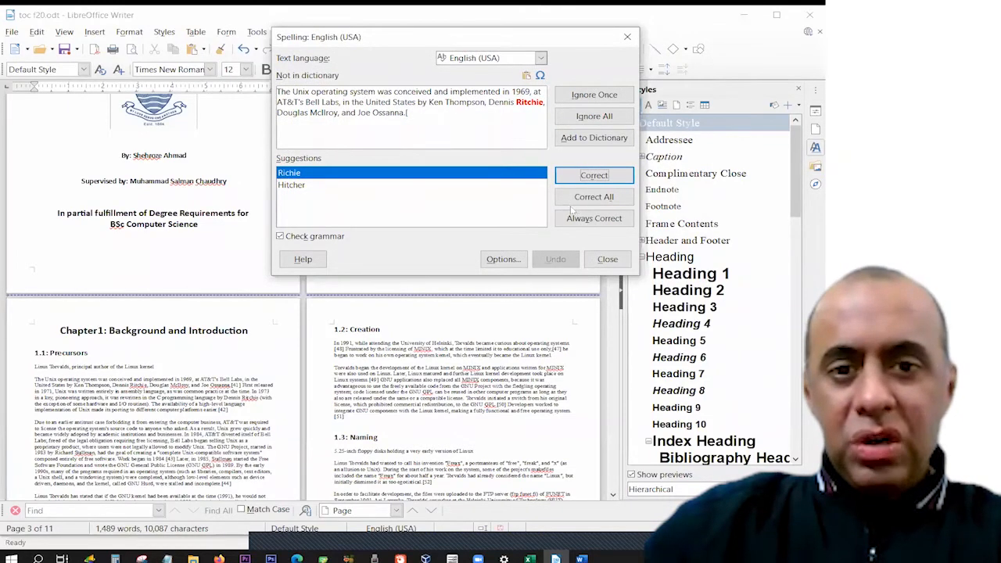
Ignore all occurrences of the flagged words from 1.1: Precursors through 1.3: Naming, including makefiles and FUNET, and end the spelling check
click(594, 116)
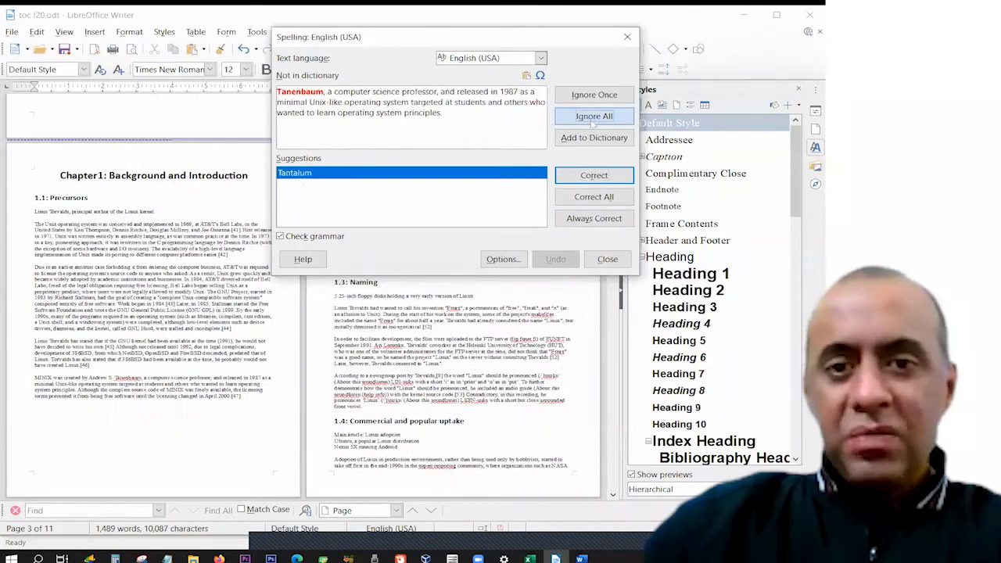
click(595, 116)
click(593, 118)
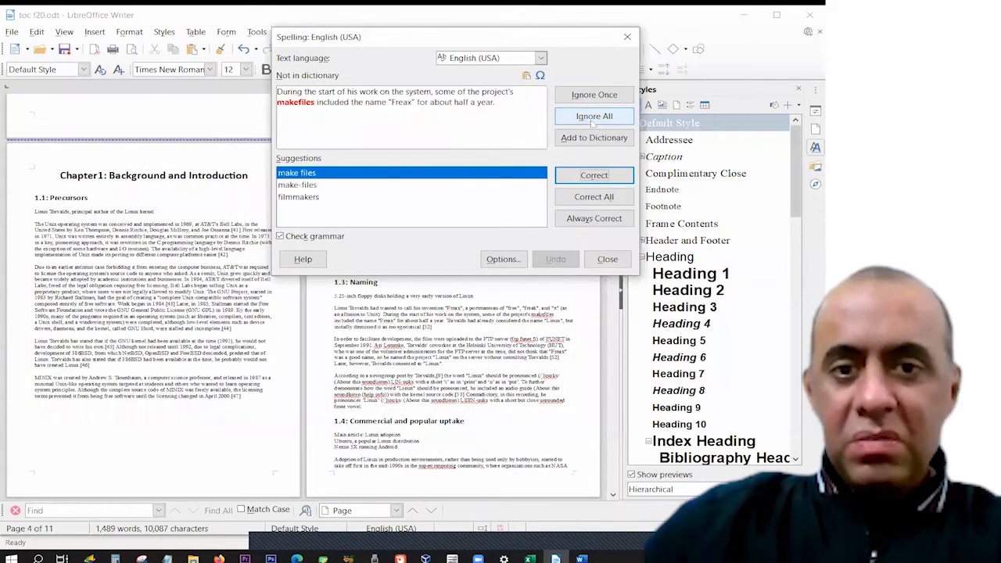
click(594, 116)
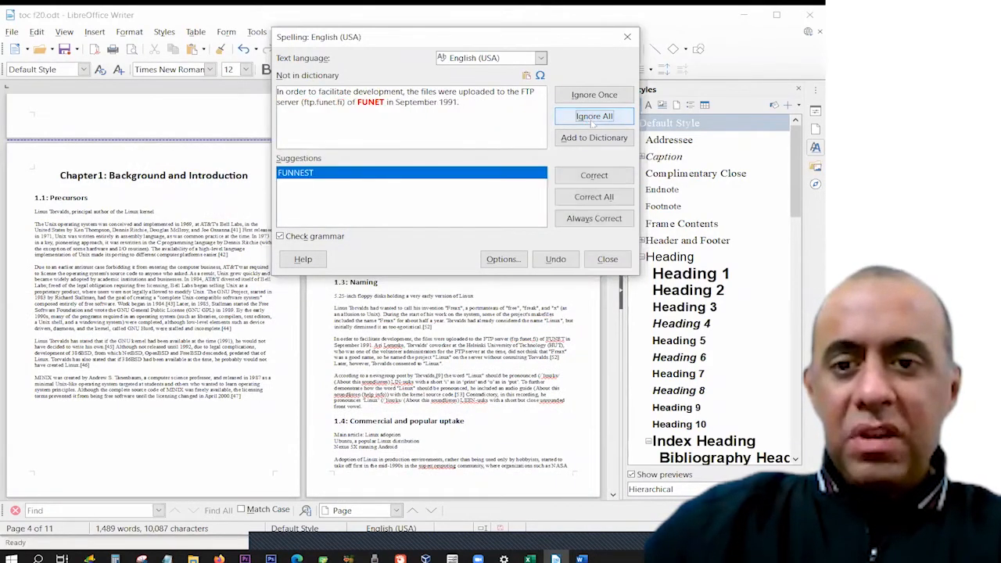
click(594, 116)
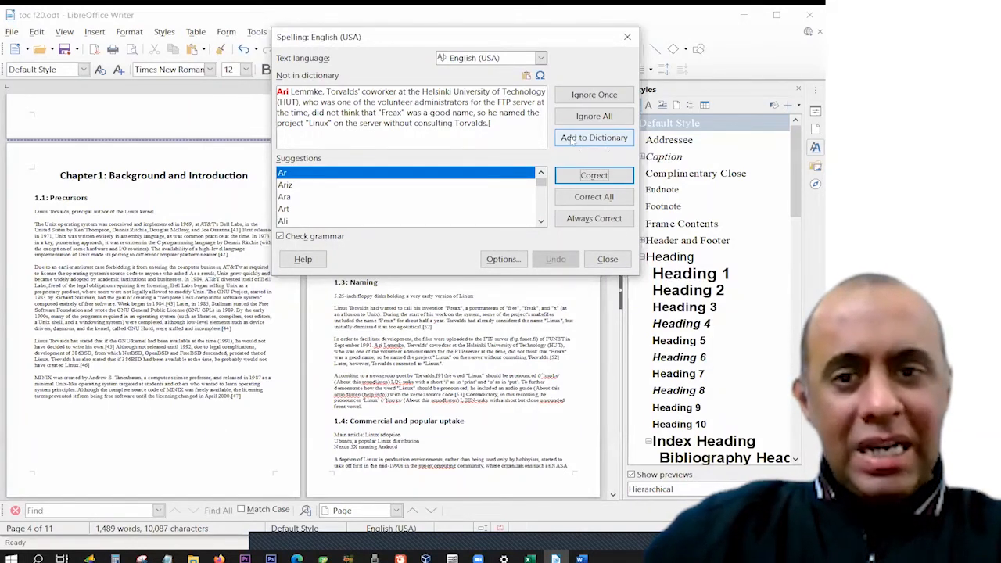
click(609, 262)
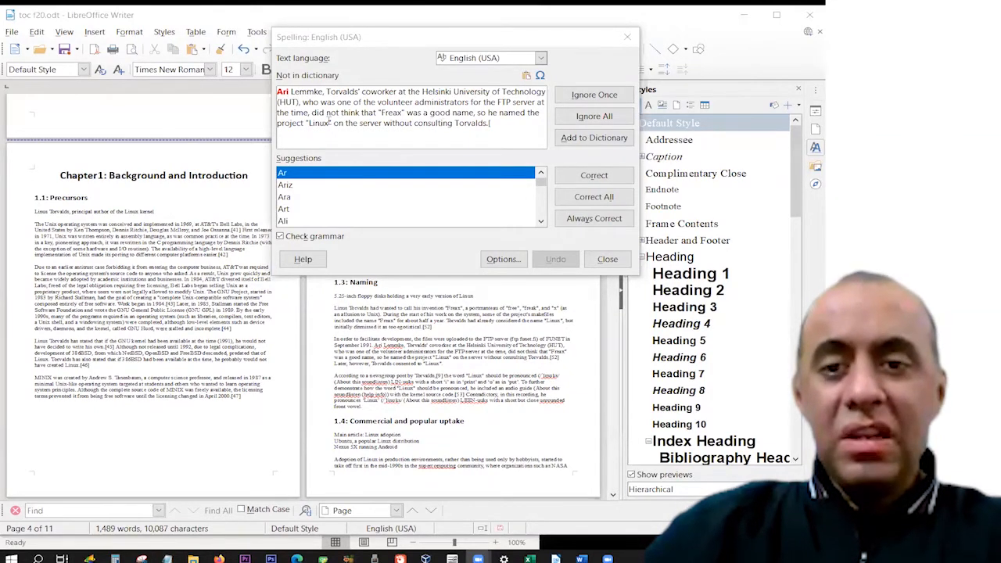
click(595, 115)
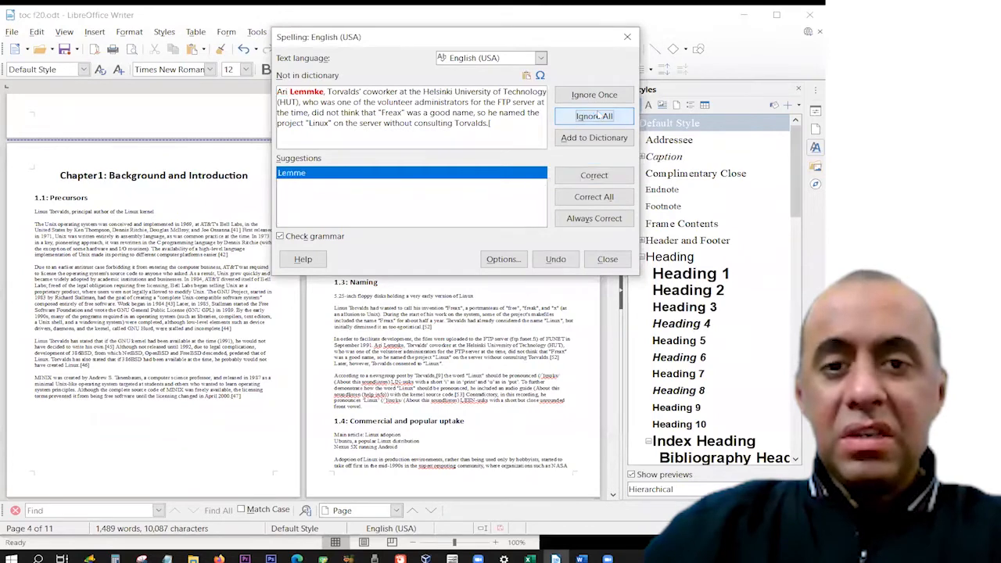
click(596, 116)
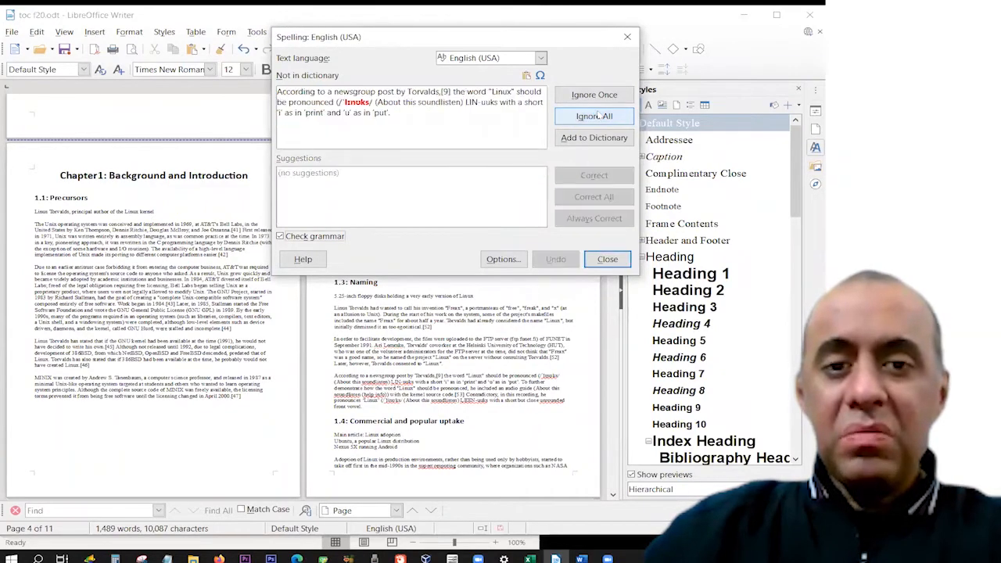
click(596, 116)
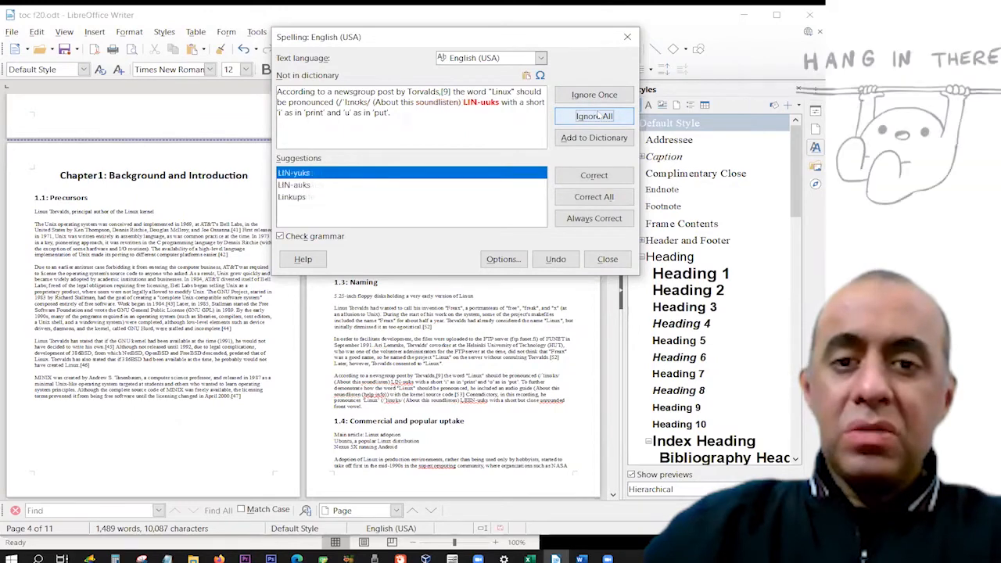
click(600, 259)
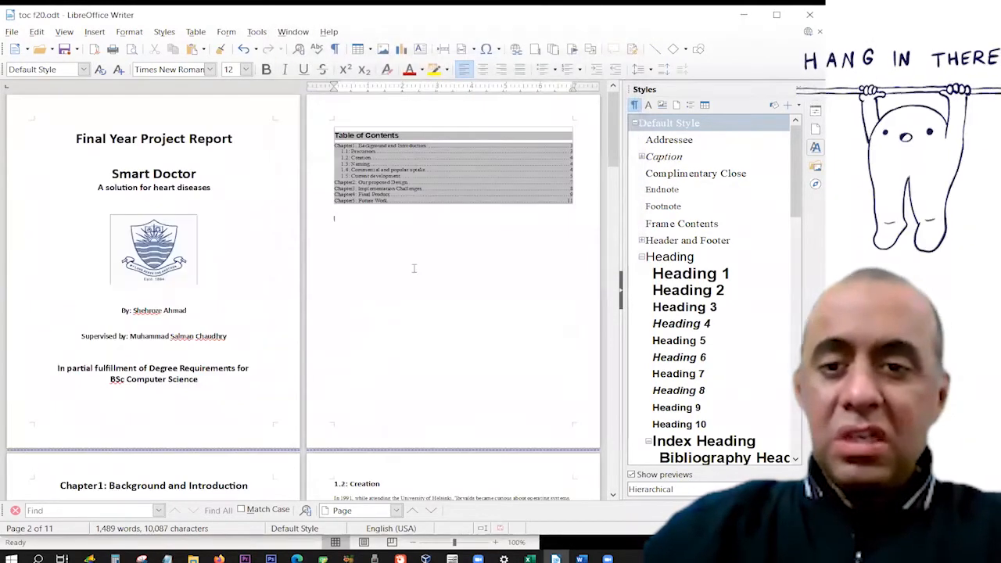
Open the print settings for the report and review the available printers, keeping Foxit Reader PDF Printer selected
click(14, 35)
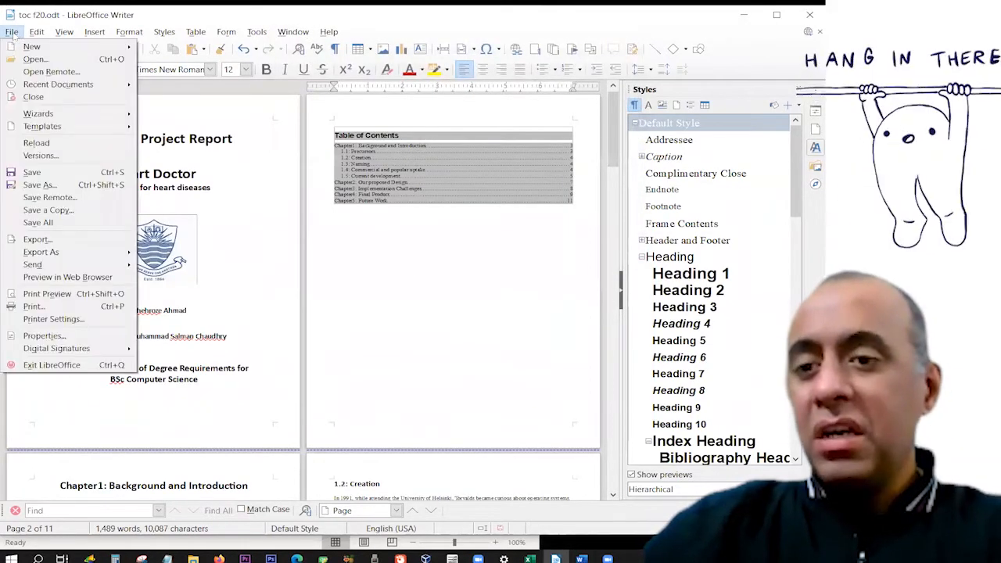
mouse_move(114, 266)
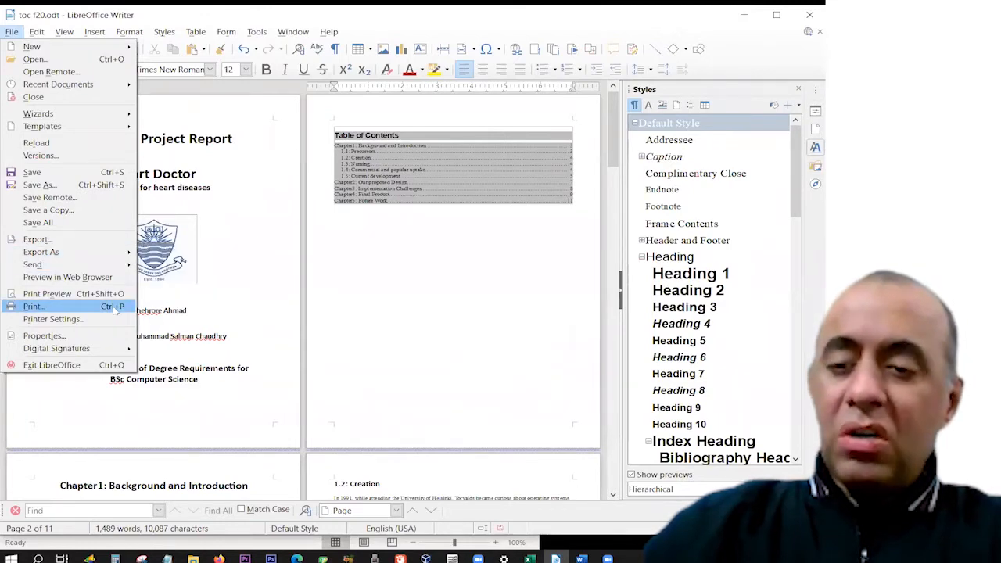
click(34, 306)
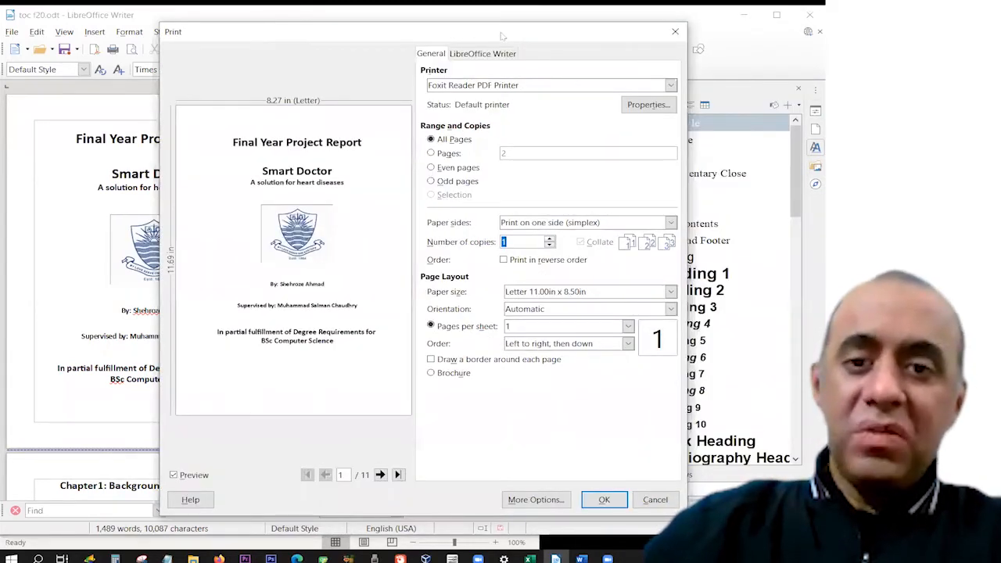
drag(502, 35, 468, 36)
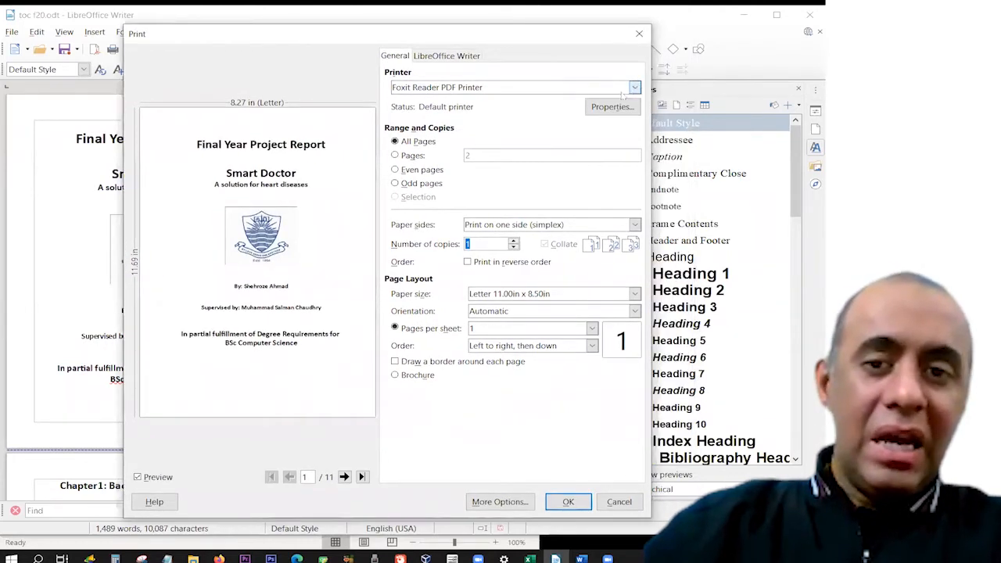
click(477, 87)
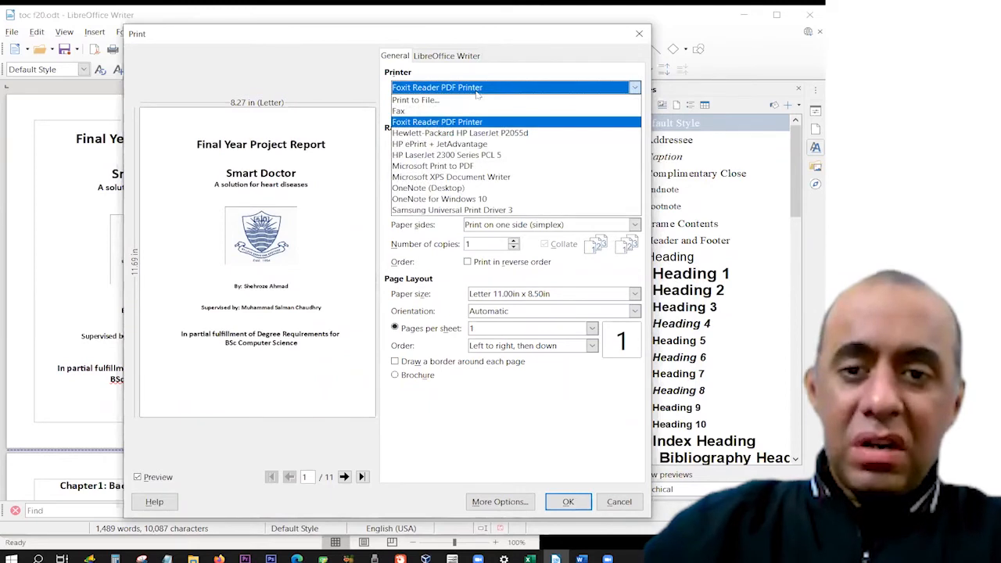
click(477, 90)
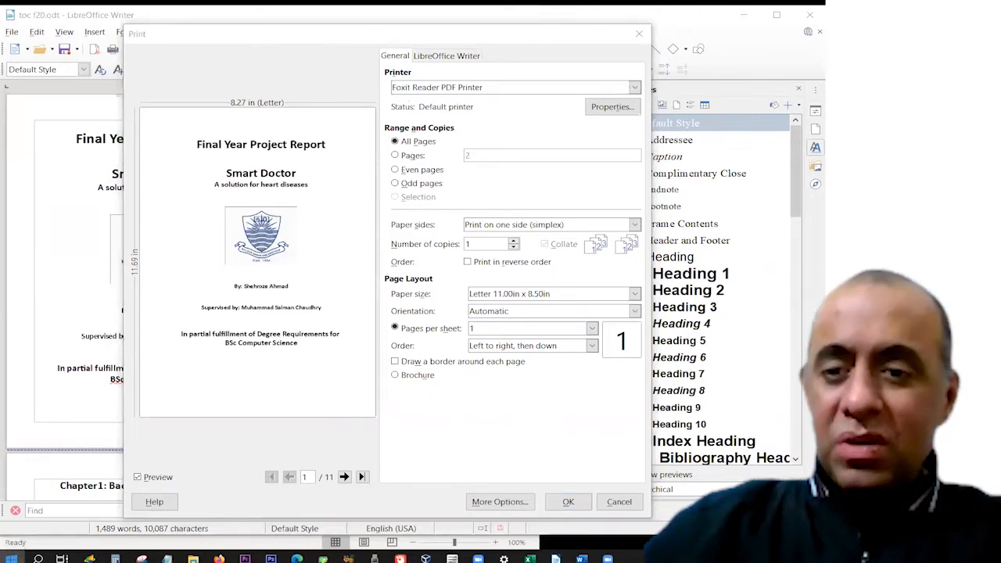
Search Windows for the Foxit Reader app and check for its PDF printer in the print settings' printer list
click(11, 558)
text(fox)
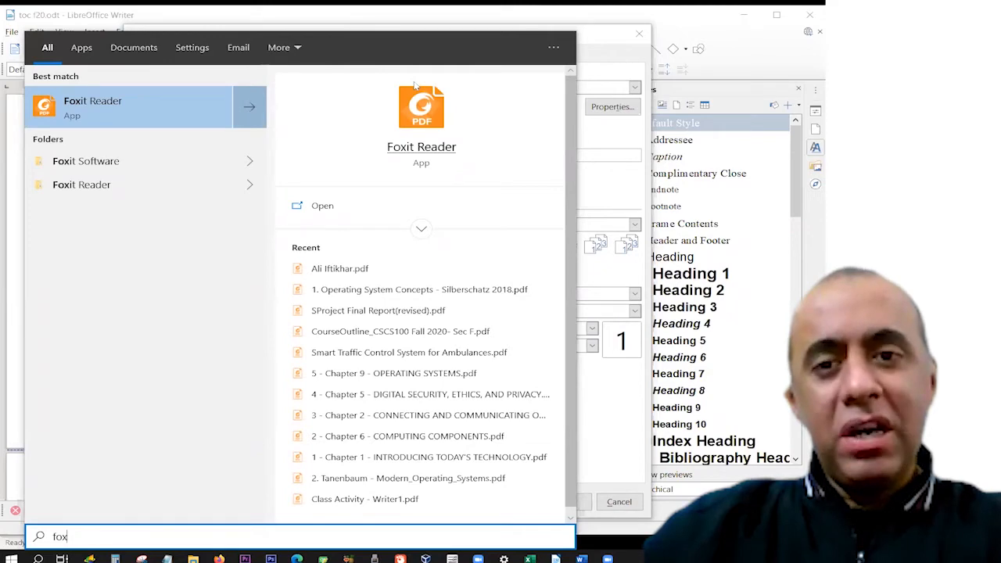
click(602, 53)
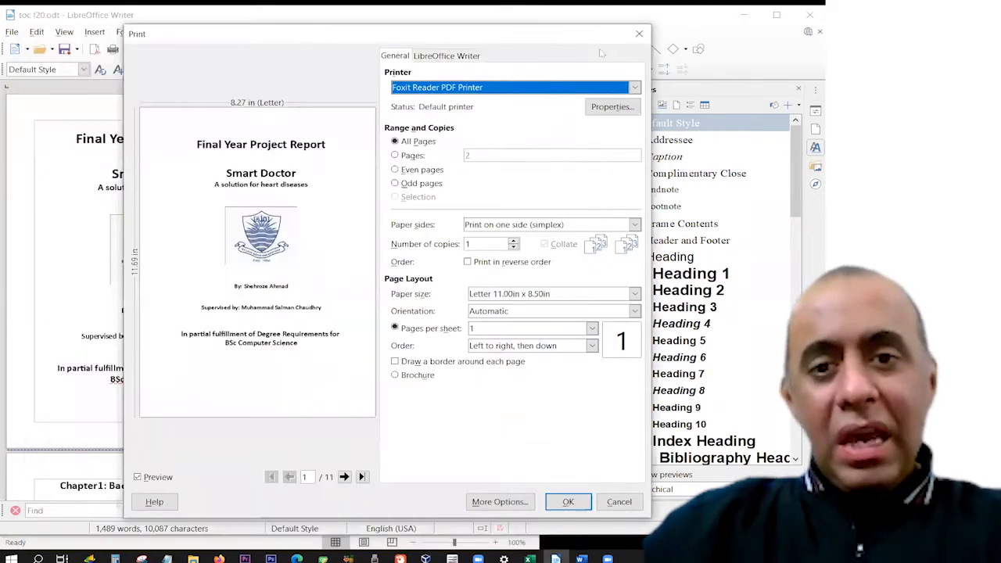
click(426, 88)
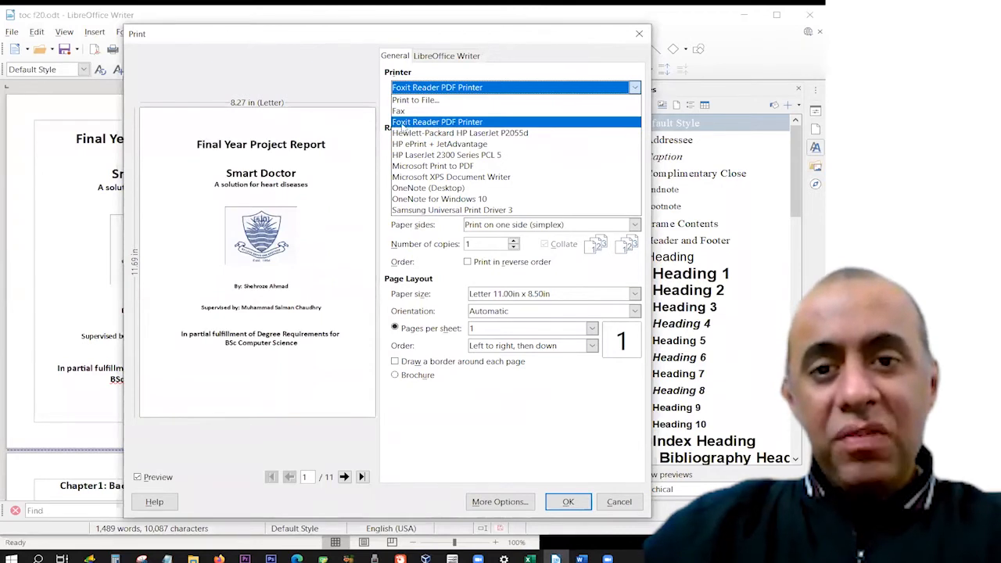
click(488, 81)
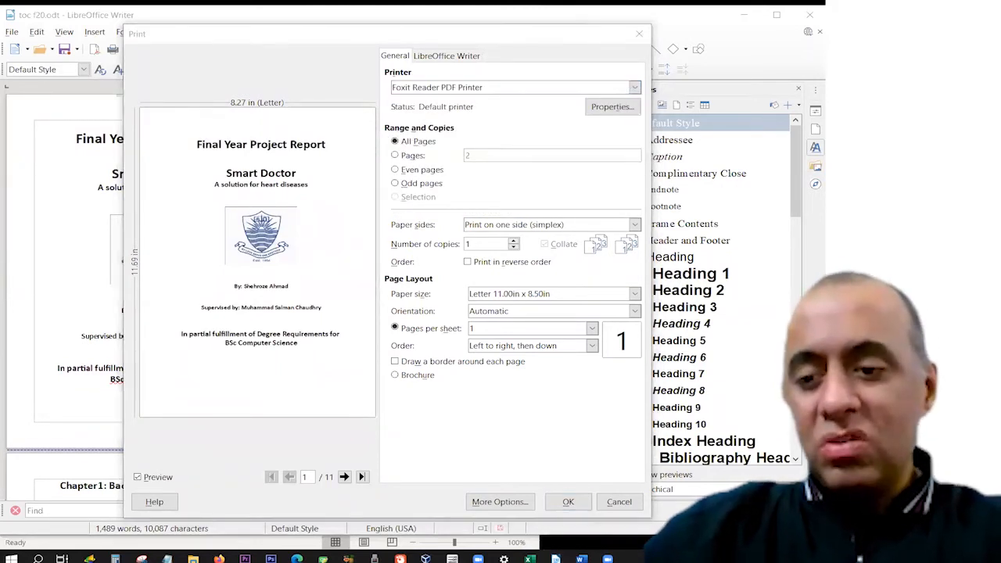
Search Windows for the printer settings, review the installed printers and scanners, and return to the report, cancelling its print settings
right_click(12, 558)
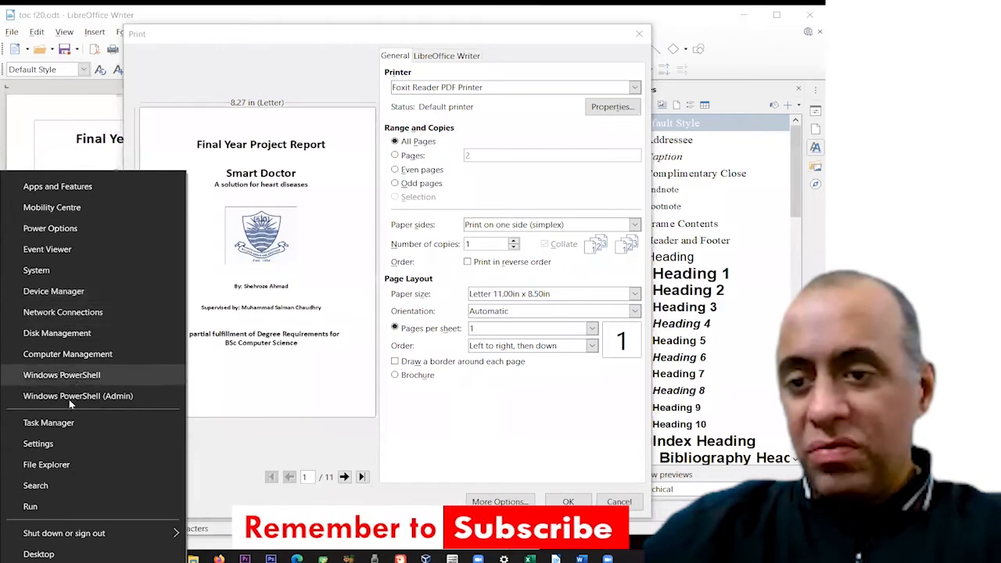
click(47, 556)
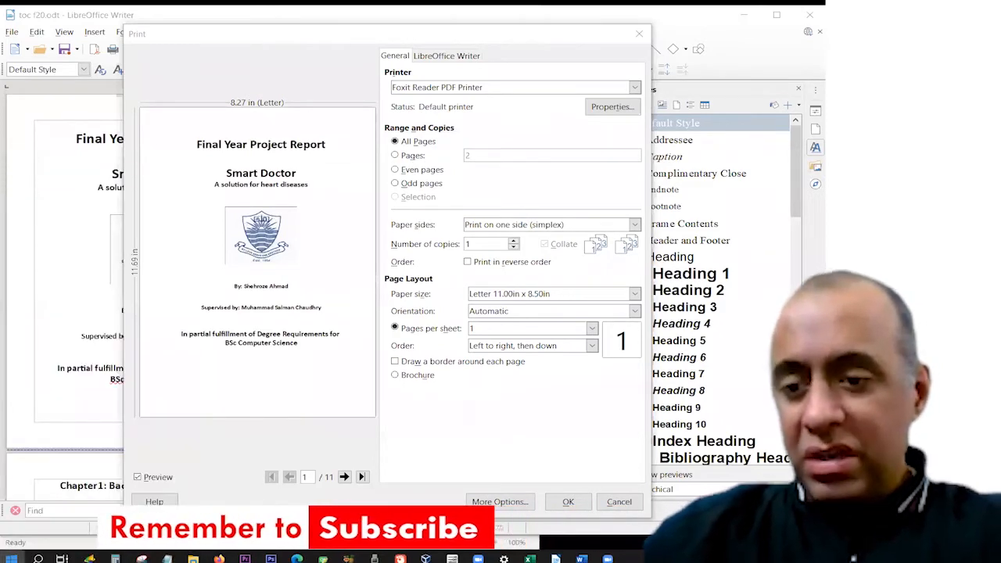
key(super)
text(printer)
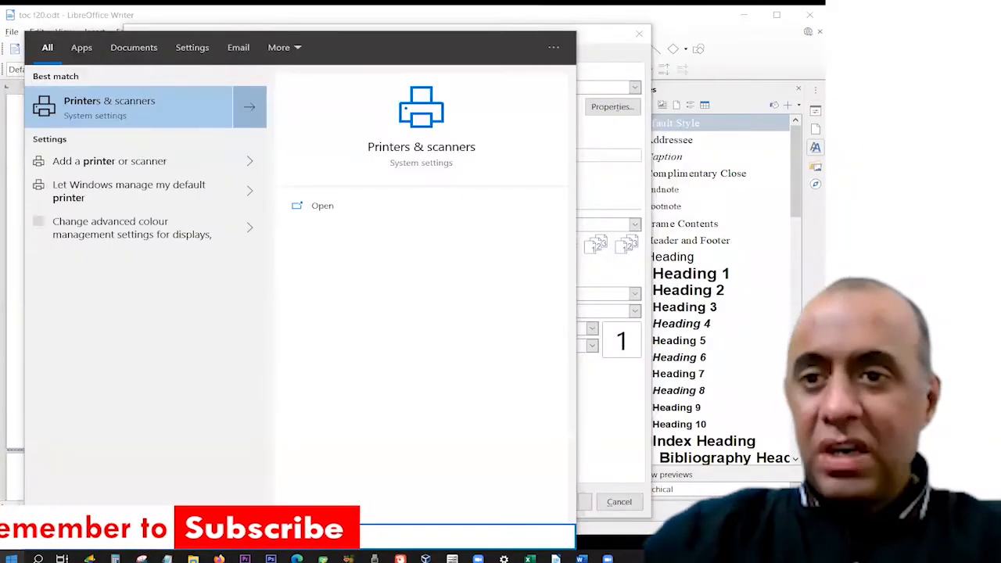
key(Escape)
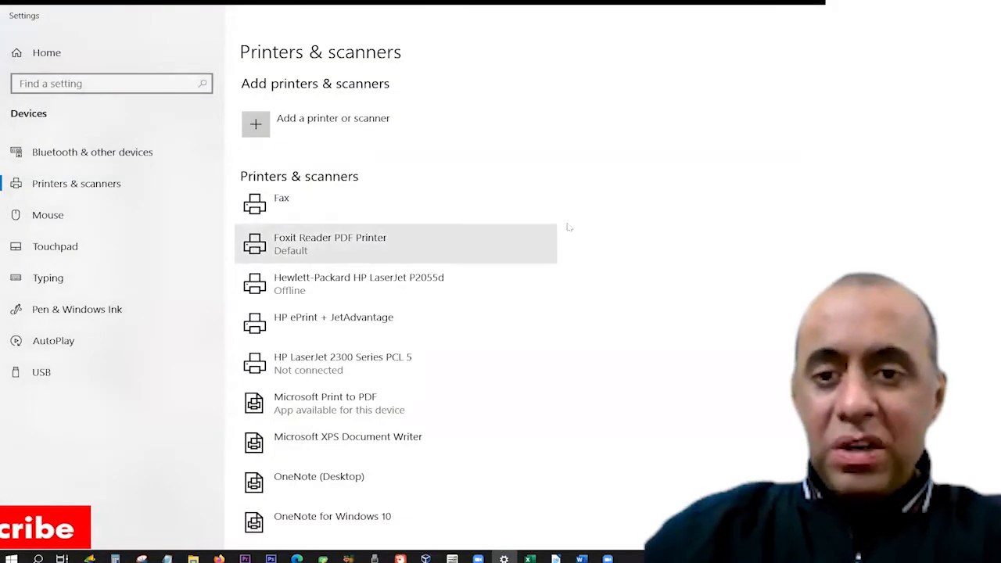
scroll(576, 219, down, 2)
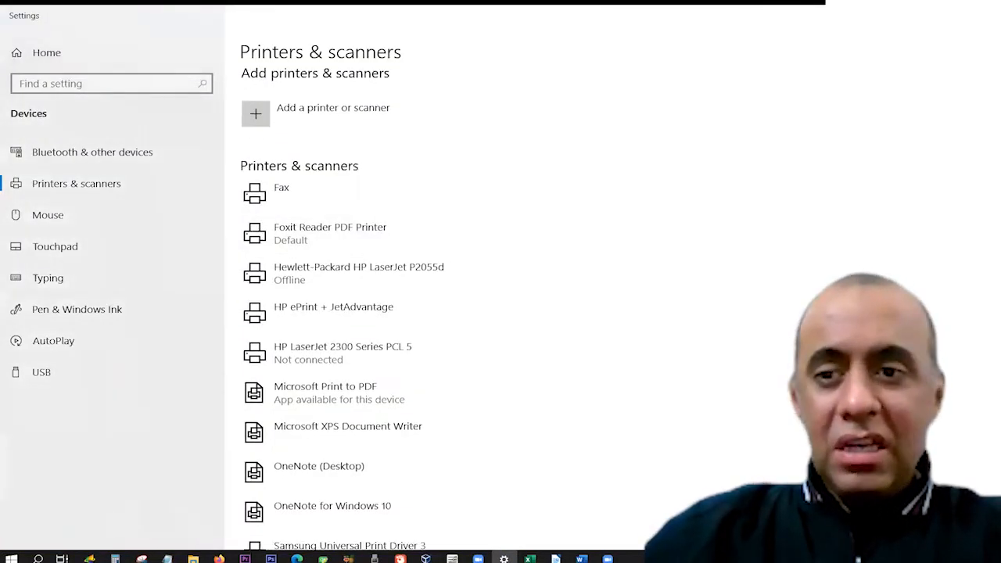
scroll(343, 309, down, 2)
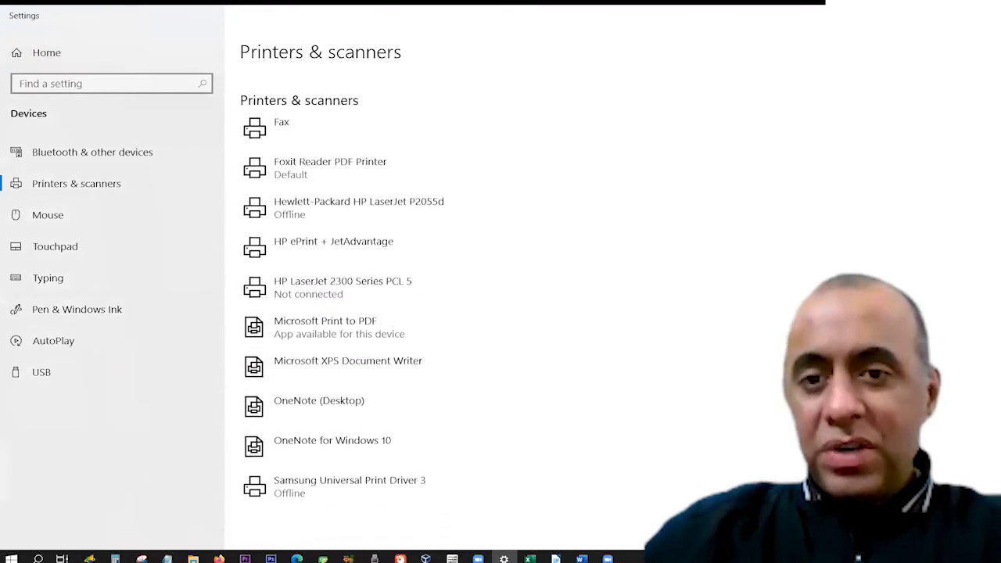
scroll(343, 310, up, 1)
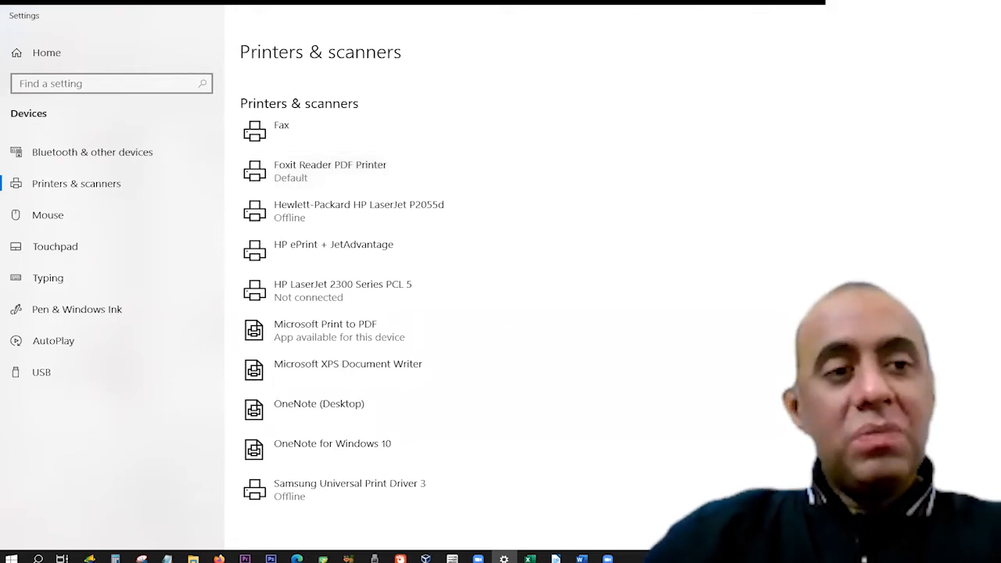
mouse_move(762, 16)
mouse_down()
mouse_move(752, 24)
mouse_move(764, 22)
mouse_up()
click(212, 35)
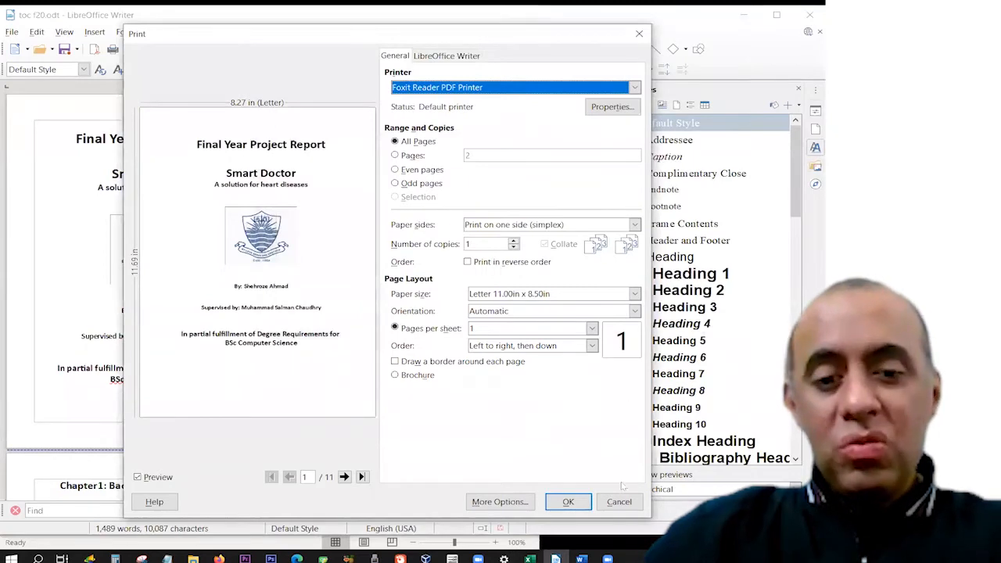
click(619, 502)
Open the report's print preview, look through its pages from the title page to the last chapter, and close the preview
click(12, 31)
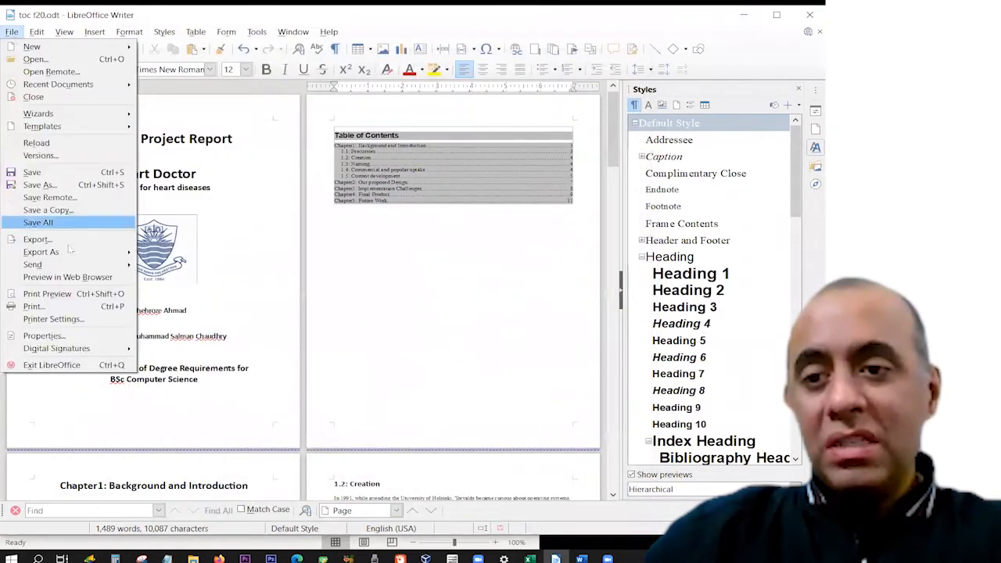
click(54, 308)
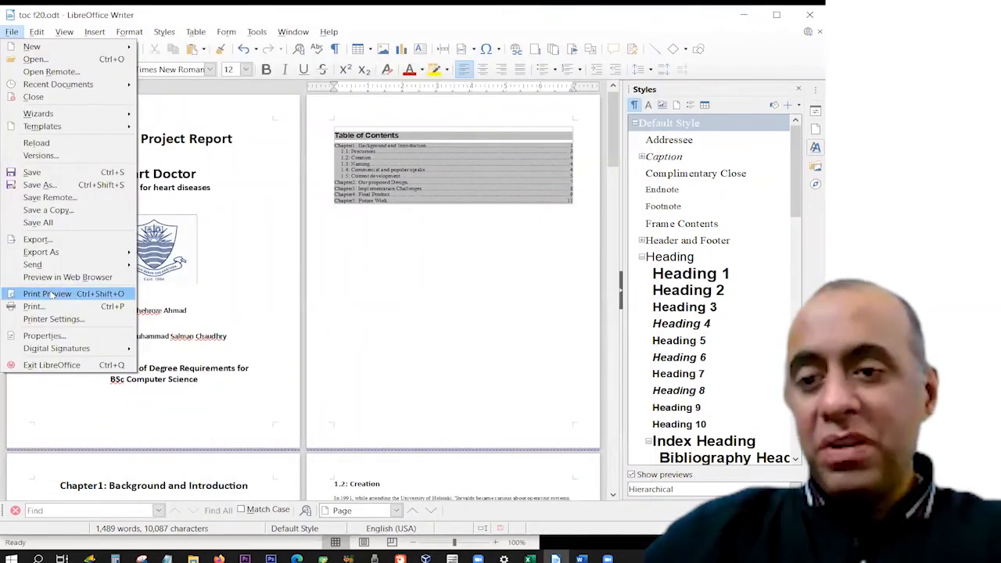
click(51, 294)
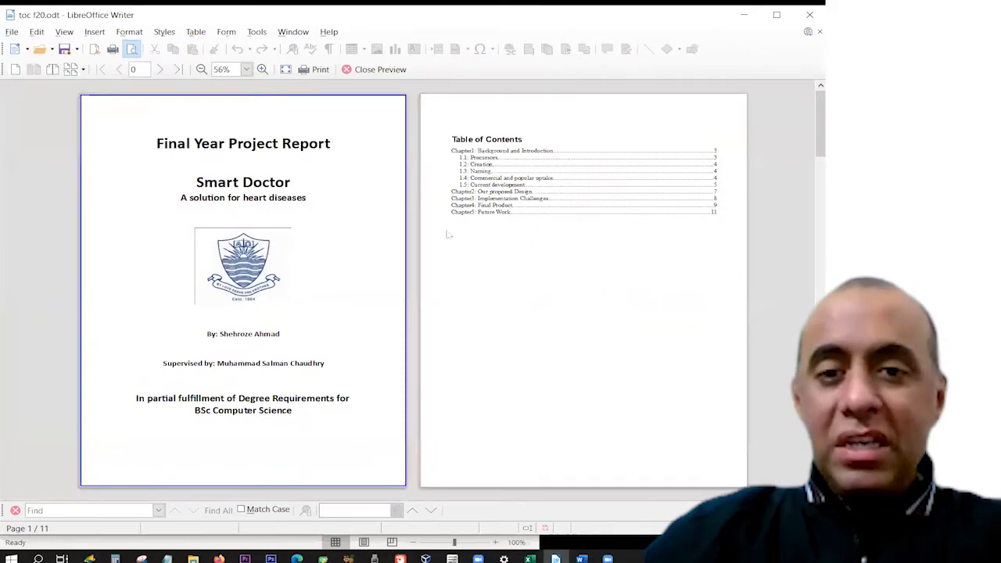
click(823, 225)
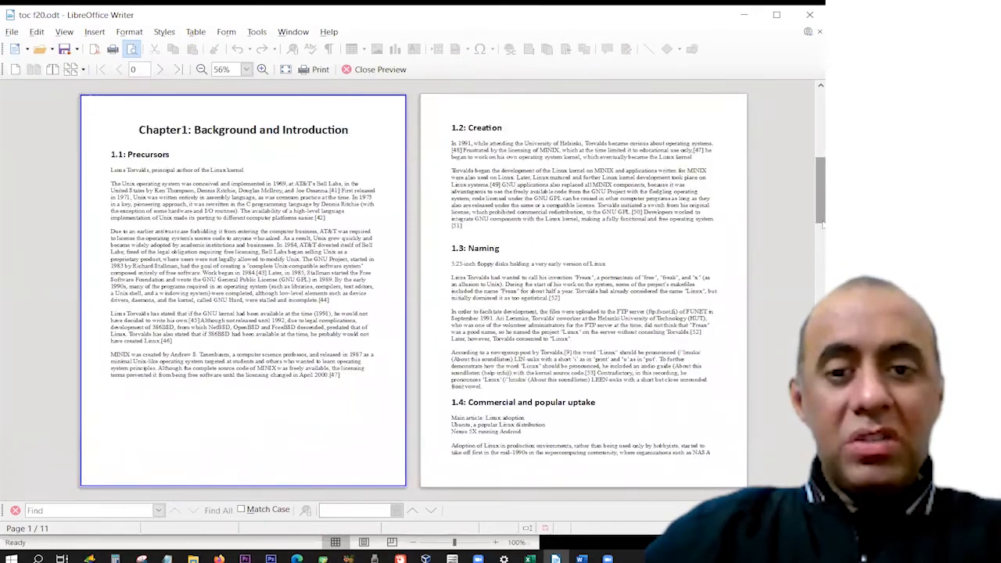
click(822, 288)
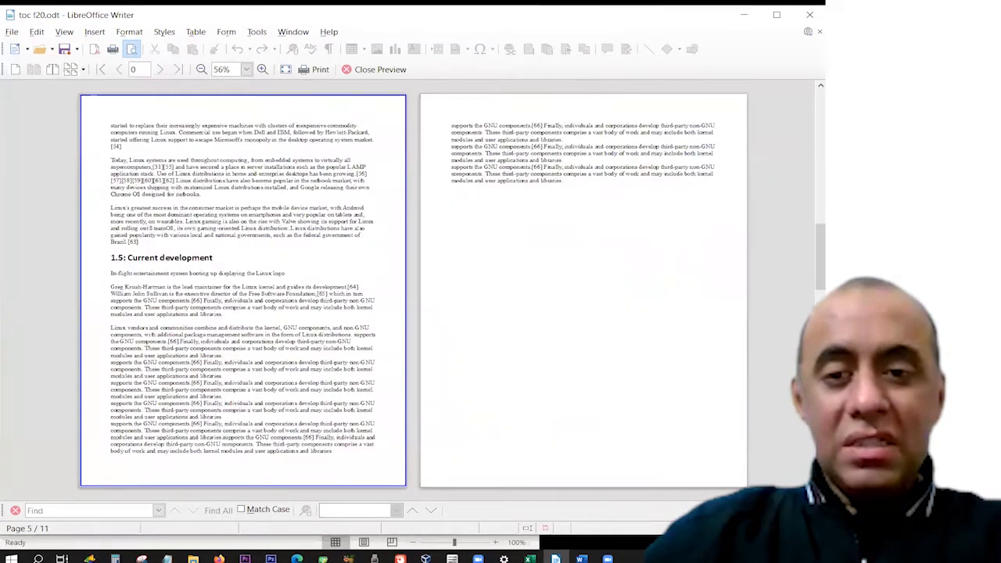
click(821, 355)
click(821, 420)
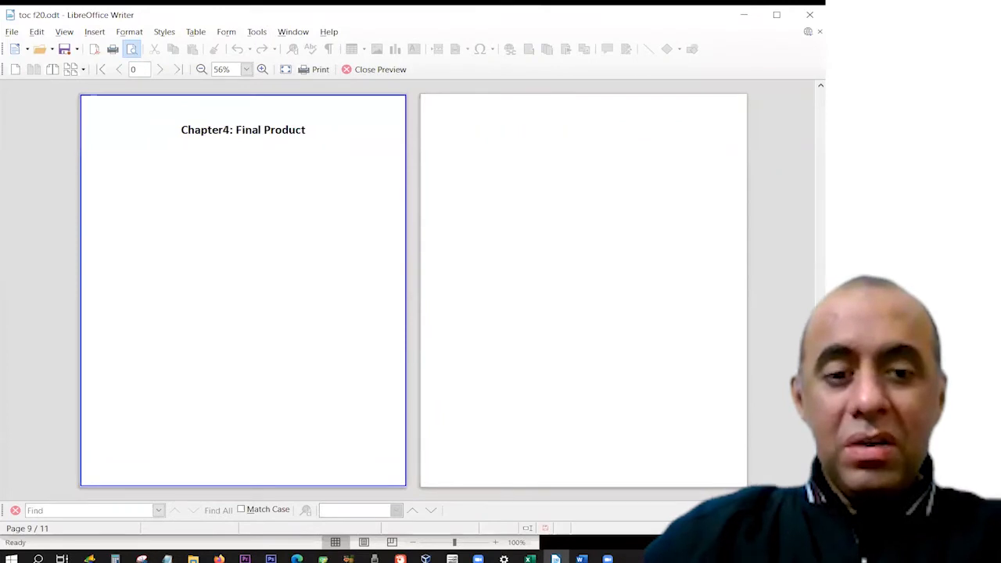
click(821, 472)
drag(820, 461, 814, 118)
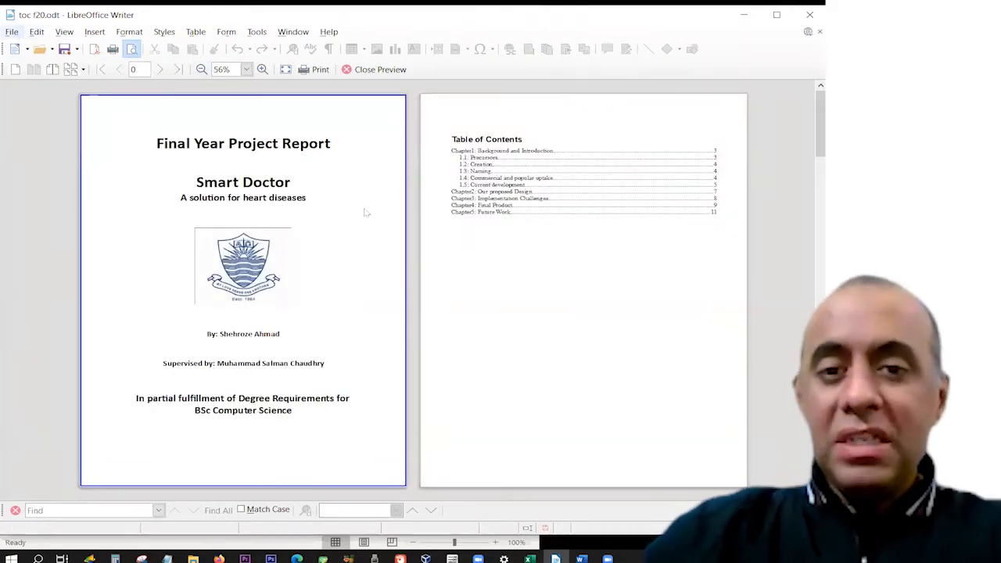
key(Escape)
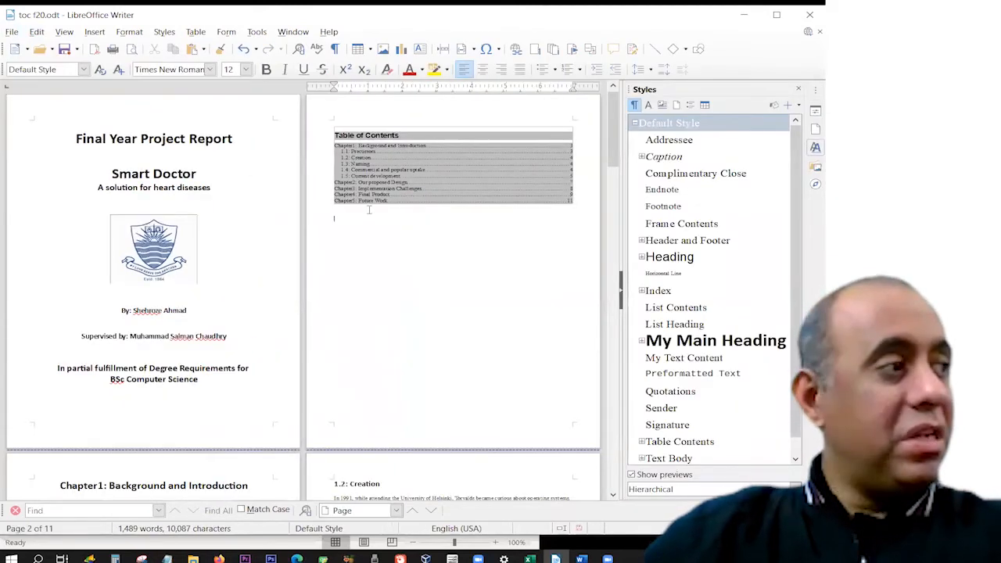
Open the report's print settings, choose Foxit Reader PDF Printer, and set the range to All Pages
click(12, 31)
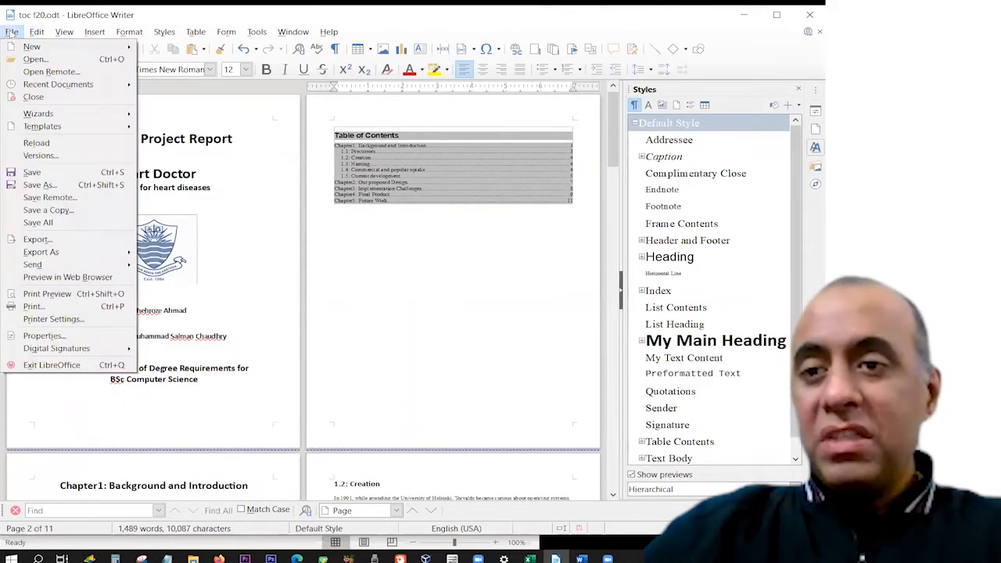
click(50, 308)
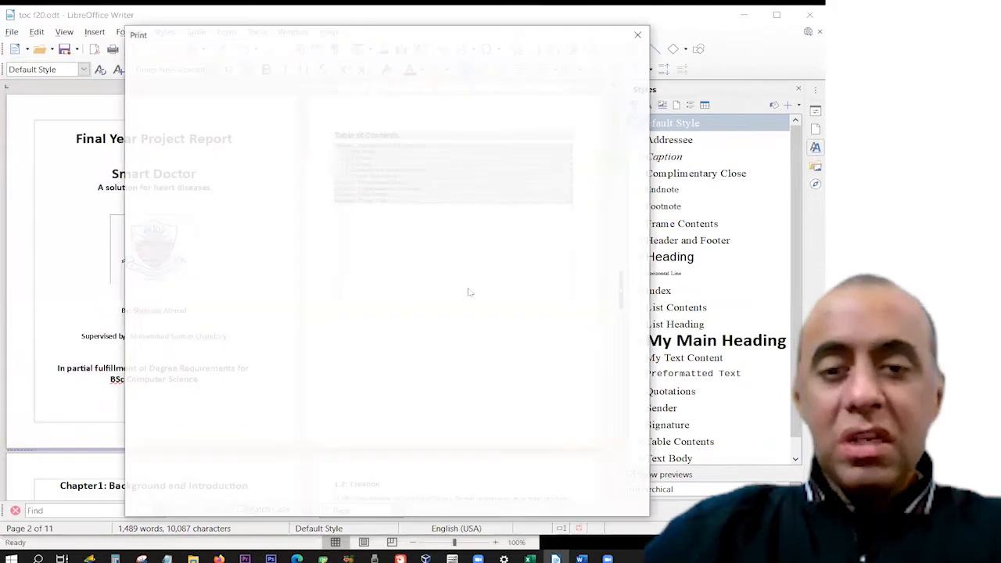
click(438, 87)
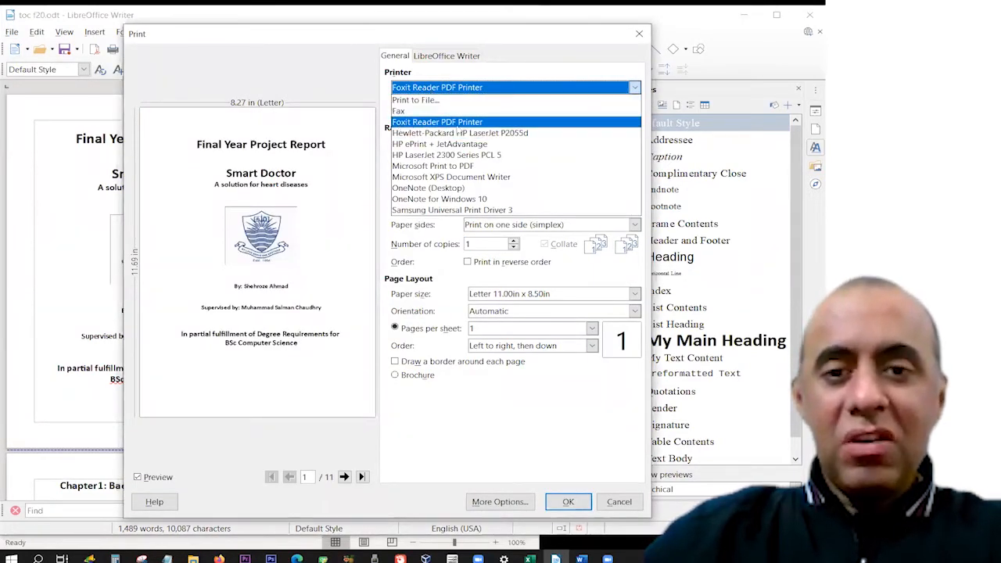
click(475, 123)
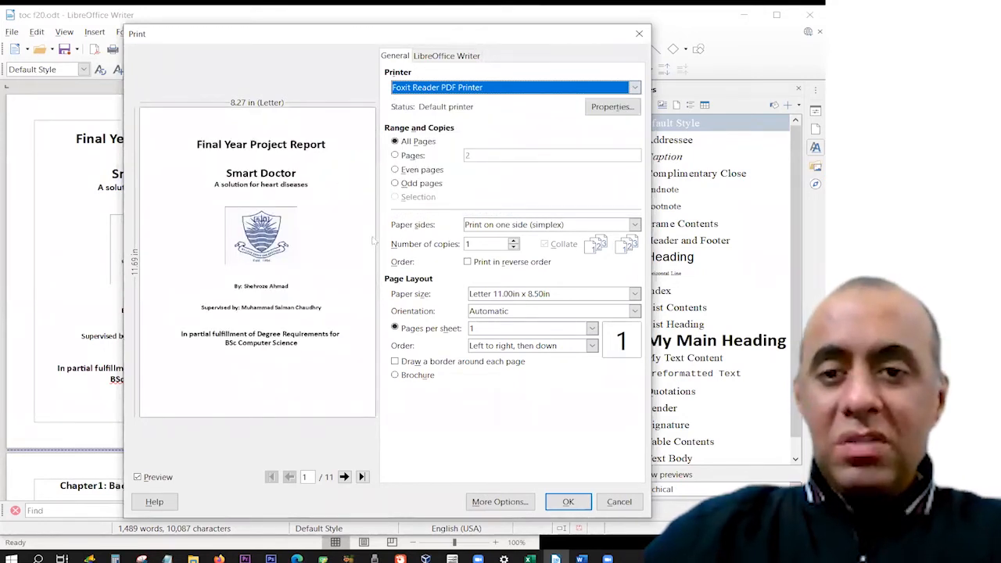
click(414, 155)
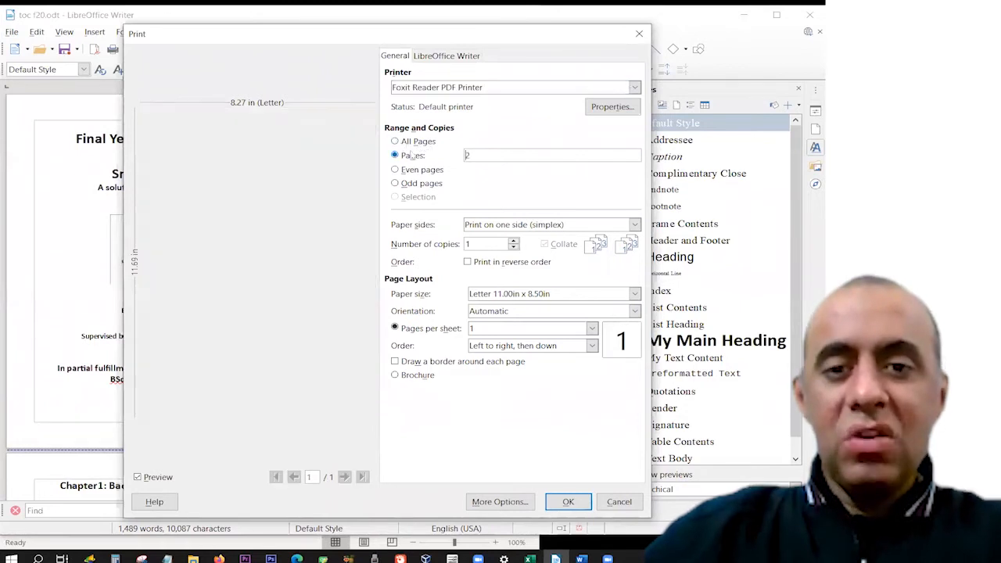
click(394, 141)
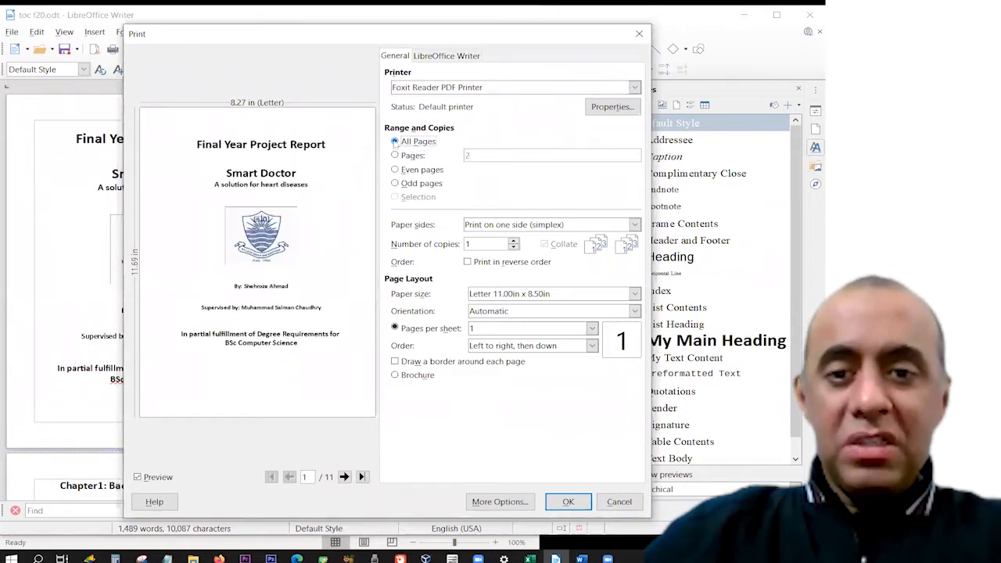
Try the A4 11.69in x 8.27in paper size, and set it to Letter 8.50in x 11.00in
click(516, 293)
click(516, 293)
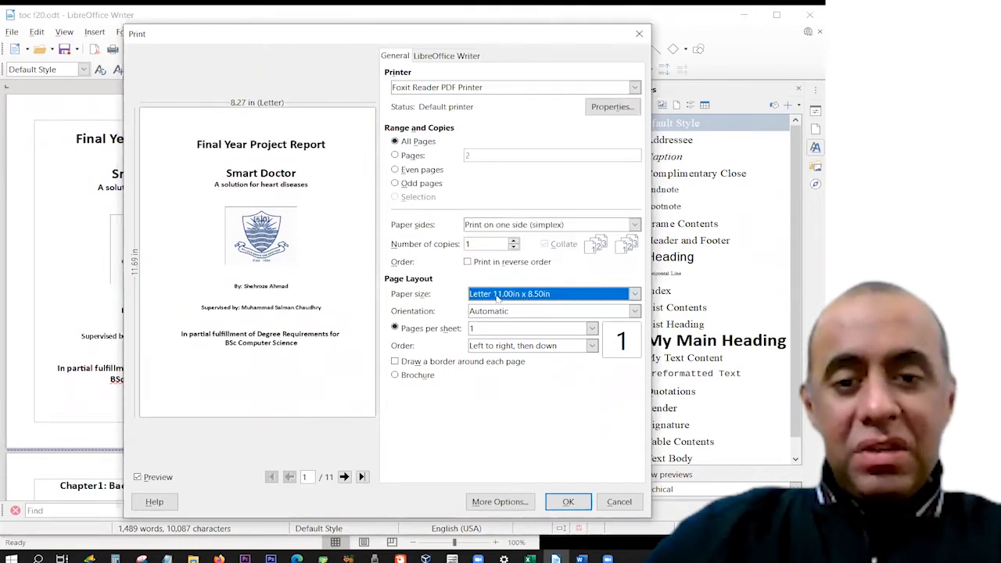
click(487, 297)
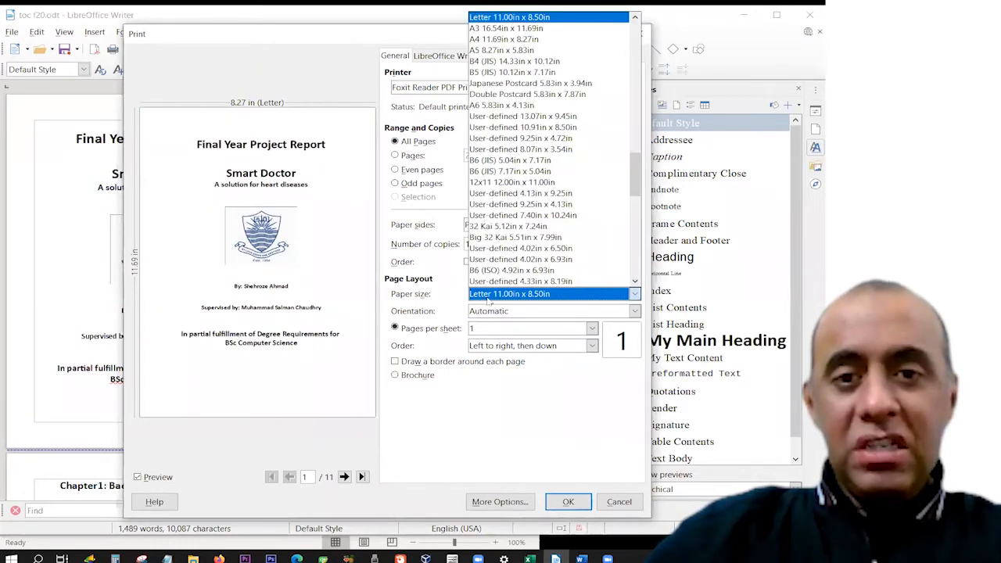
click(487, 39)
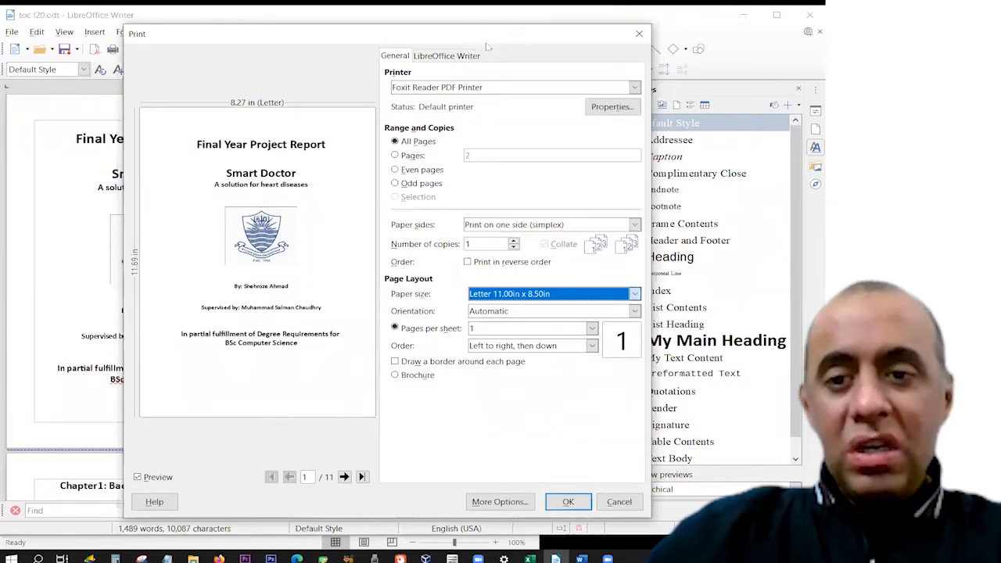
click(479, 293)
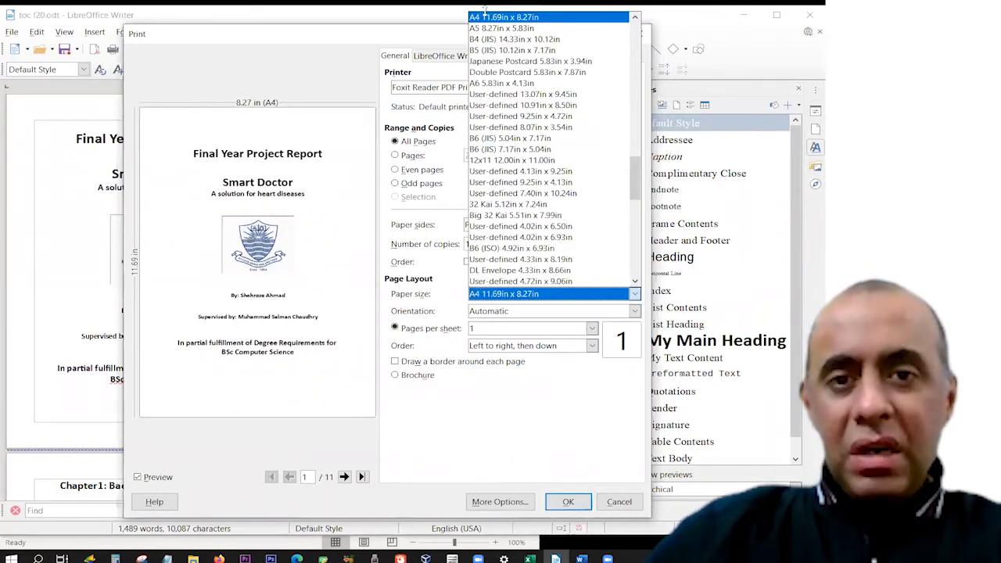
drag(636, 180, 614, 23)
click(604, 21)
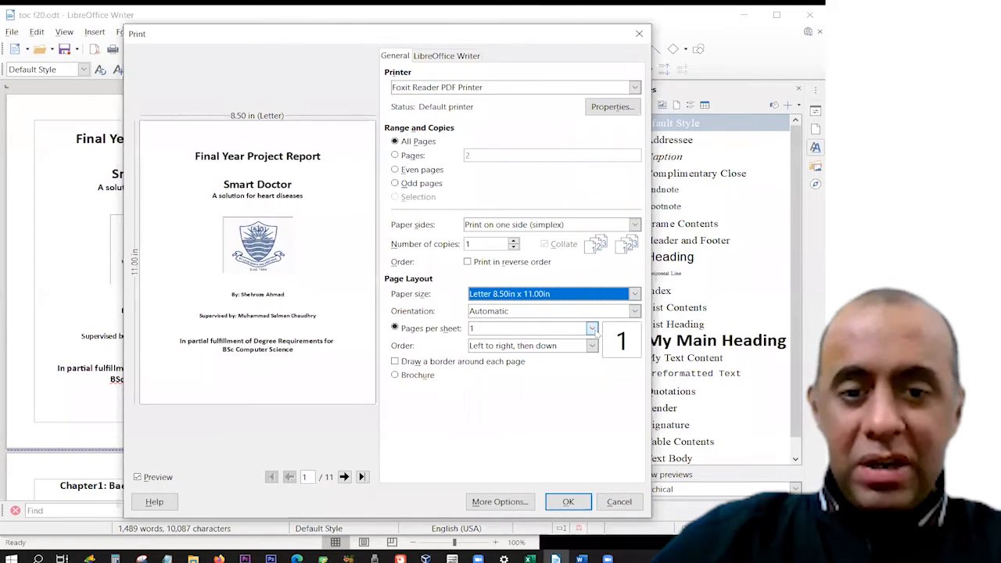
Try layouts with 2 and 4 pages per sheet, including a border drawn around each page
click(592, 328)
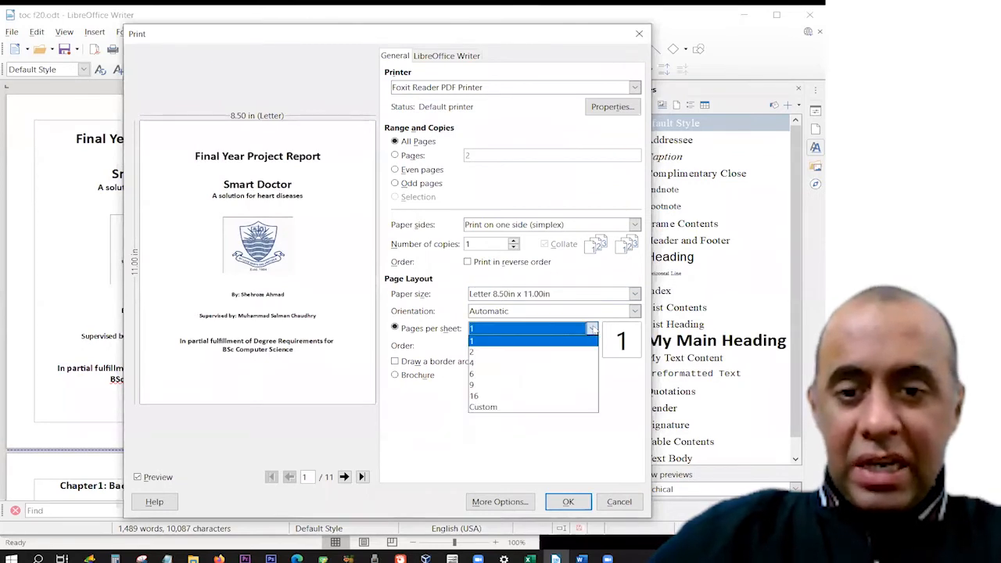
click(485, 352)
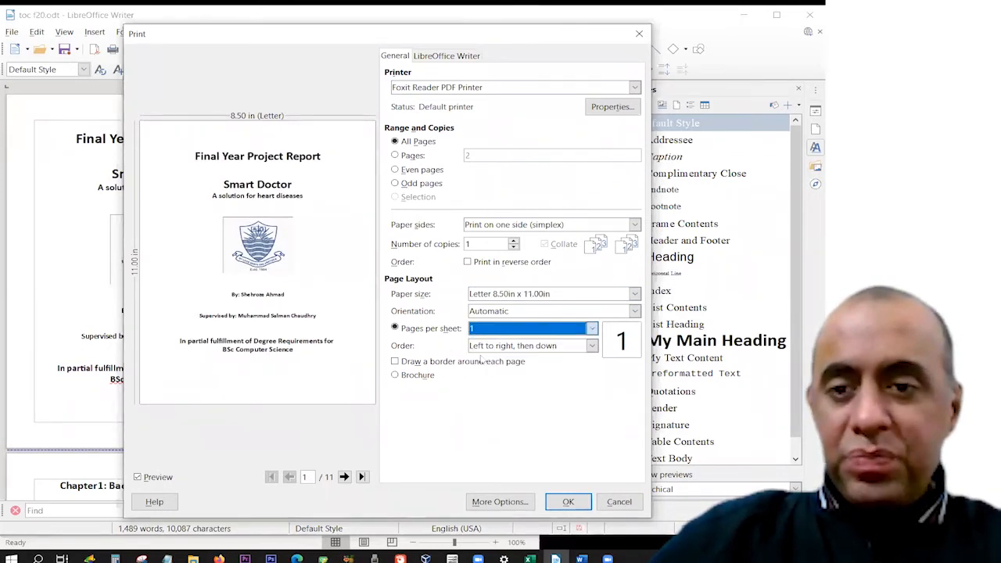
click(493, 327)
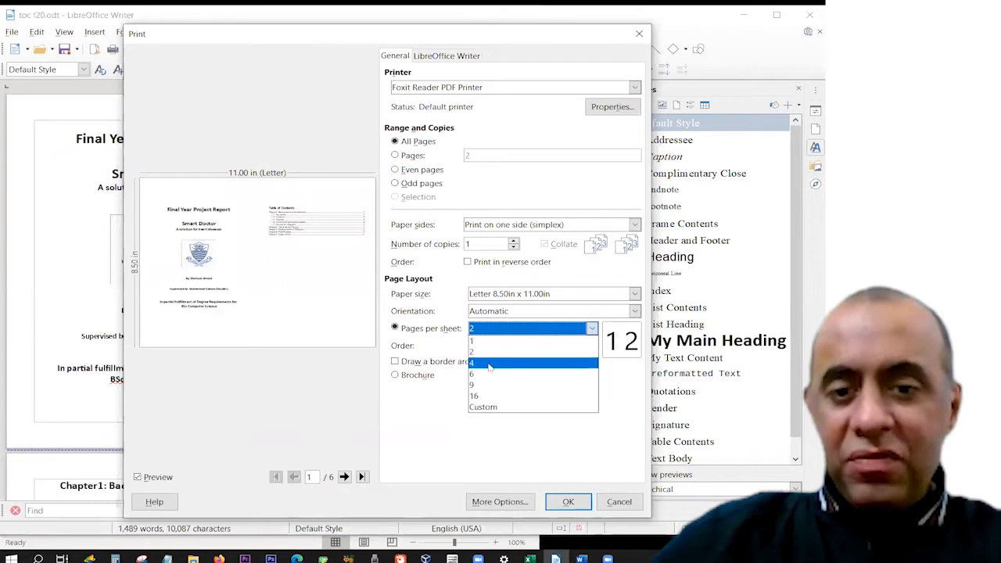
click(491, 369)
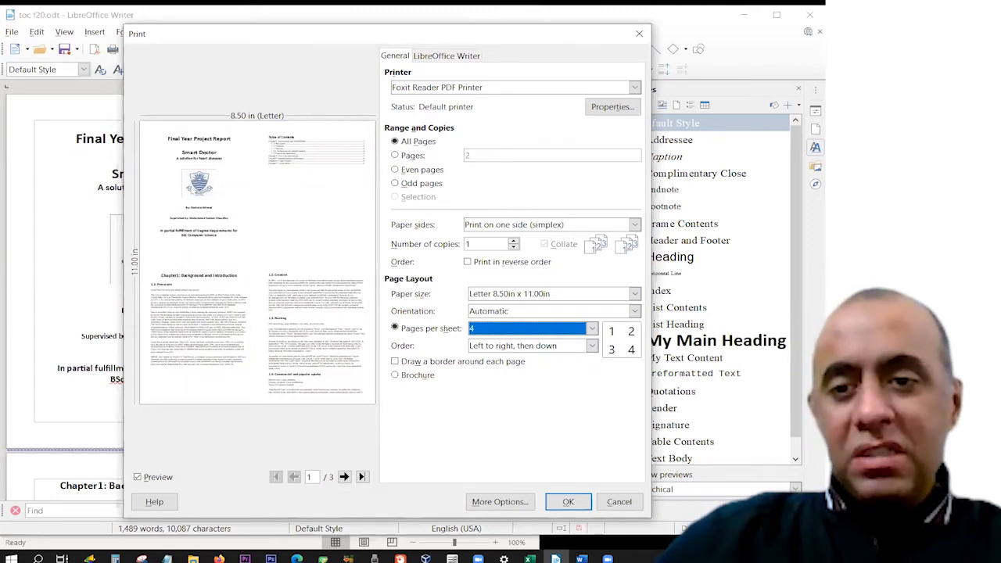
click(396, 362)
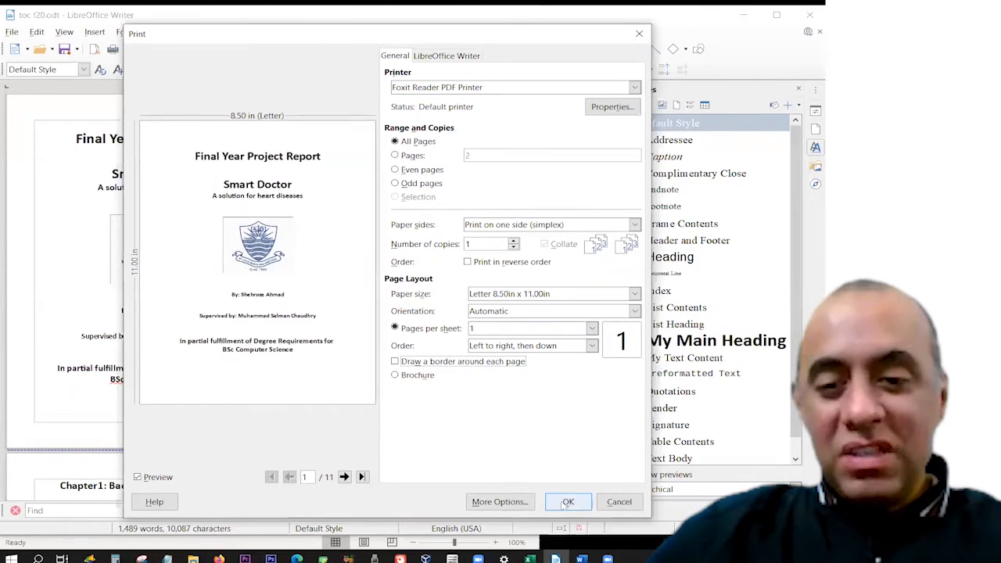
Print the report to a PDF file named toc f20.pdf in the Documents folder
click(566, 502)
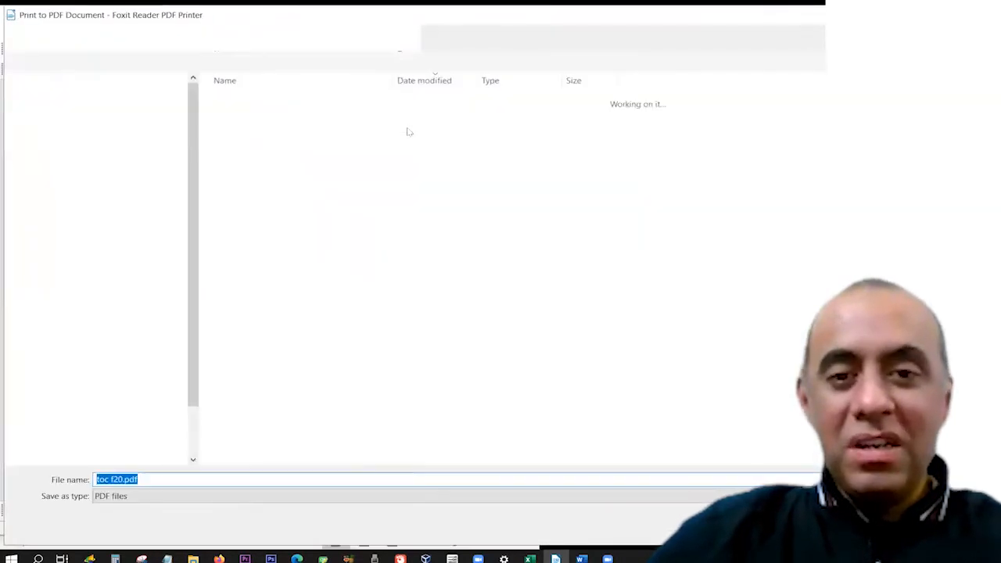
click(148, 479)
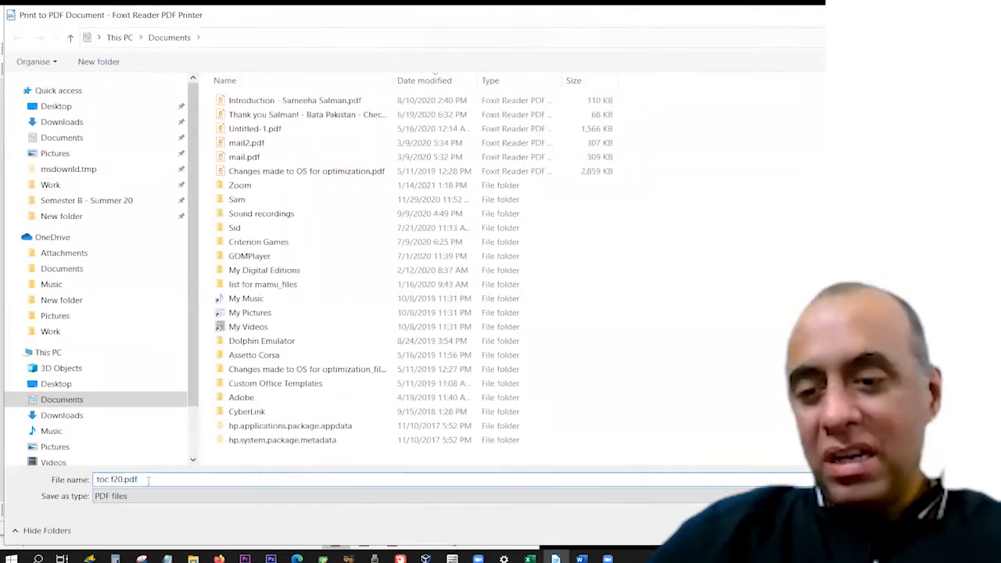
click(107, 498)
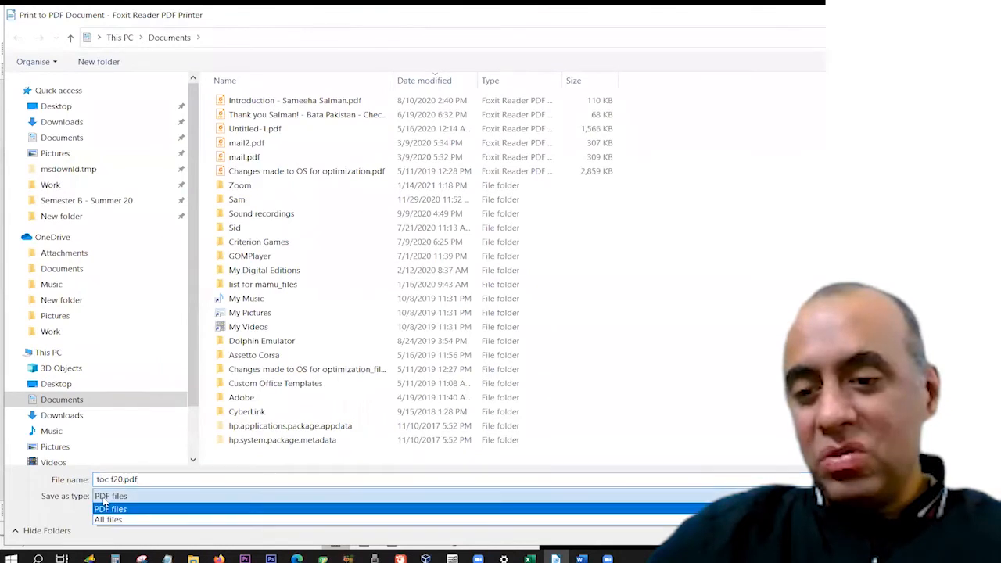
click(111, 498)
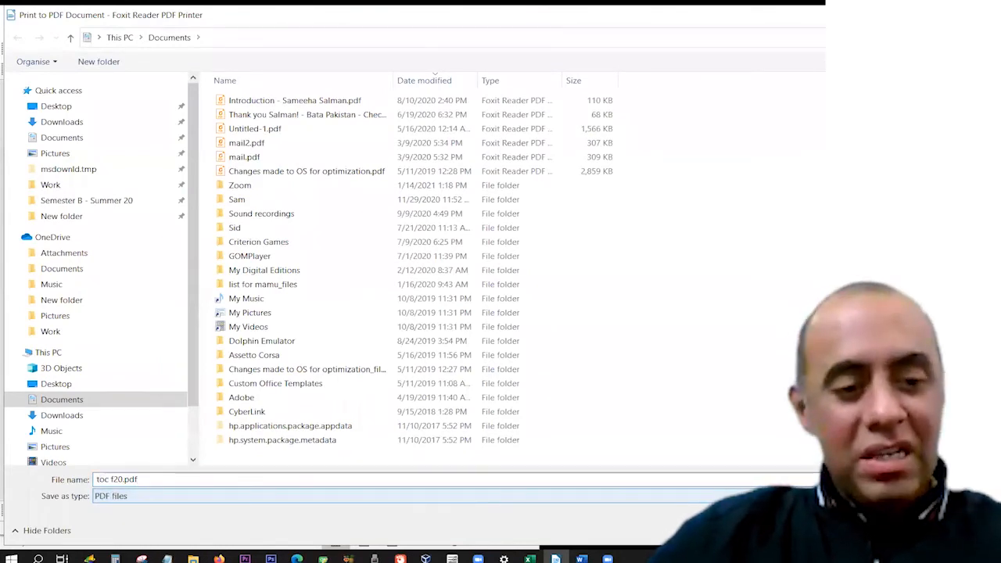
key(Return)
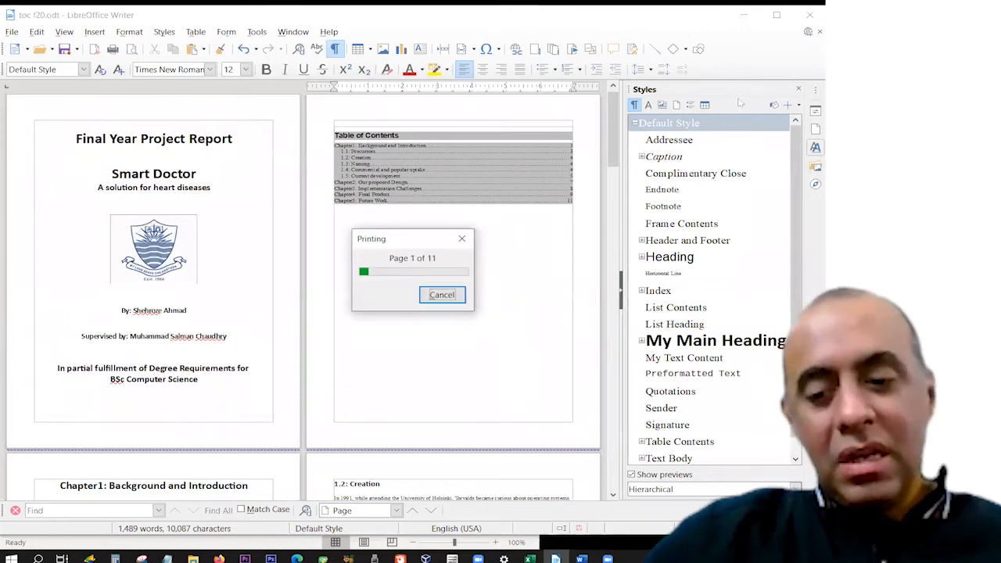
Switch to File Explorer, sort the Documents folder by date modified, and open toc f20.pdf
key(super+e)
key(alt+space)
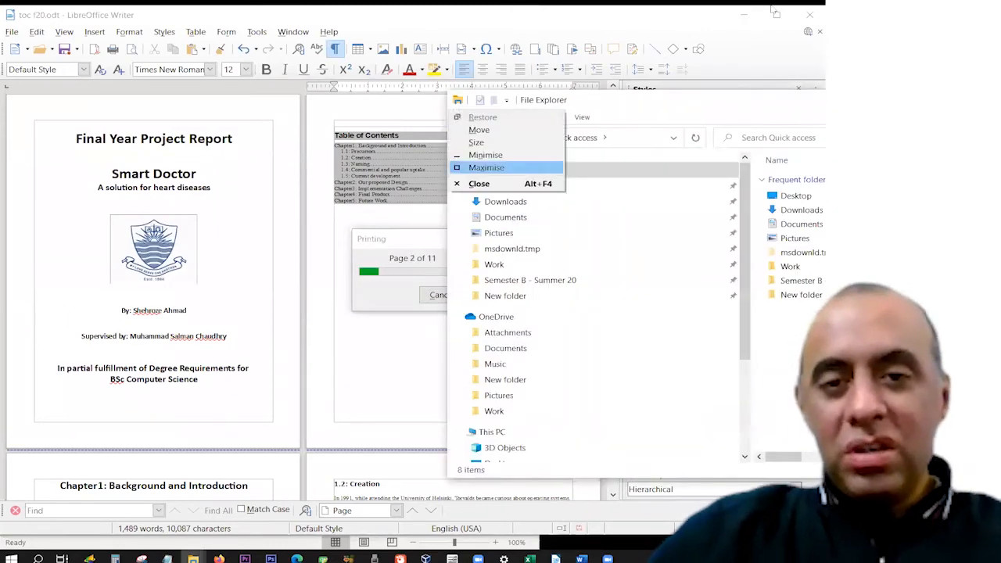
key(x)
click(56, 127)
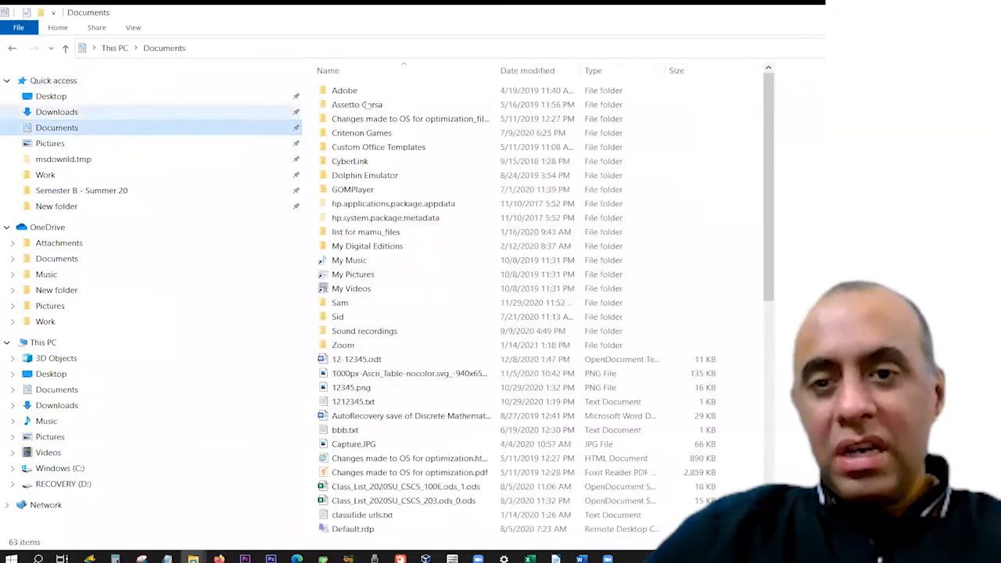
click(527, 71)
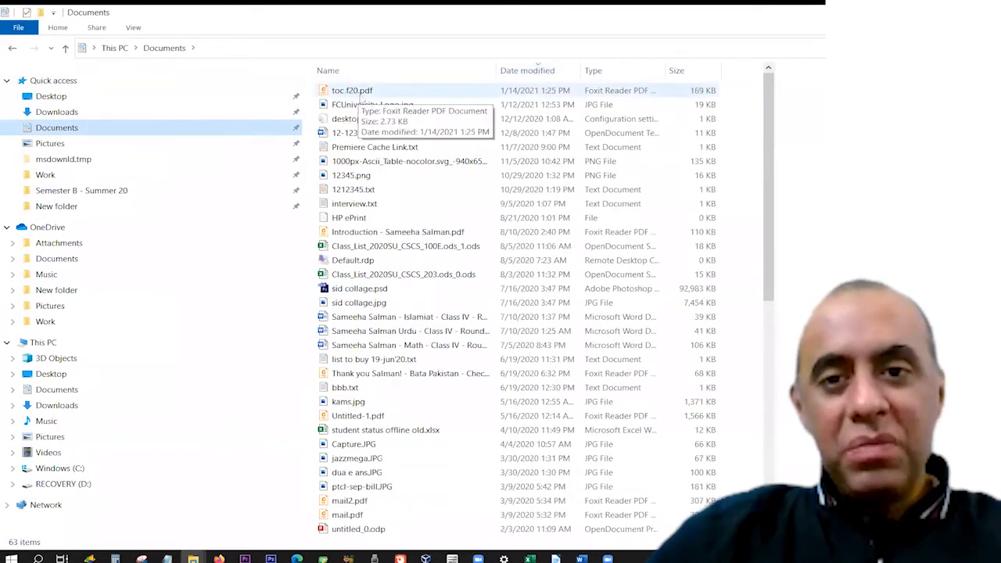
double_click(364, 92)
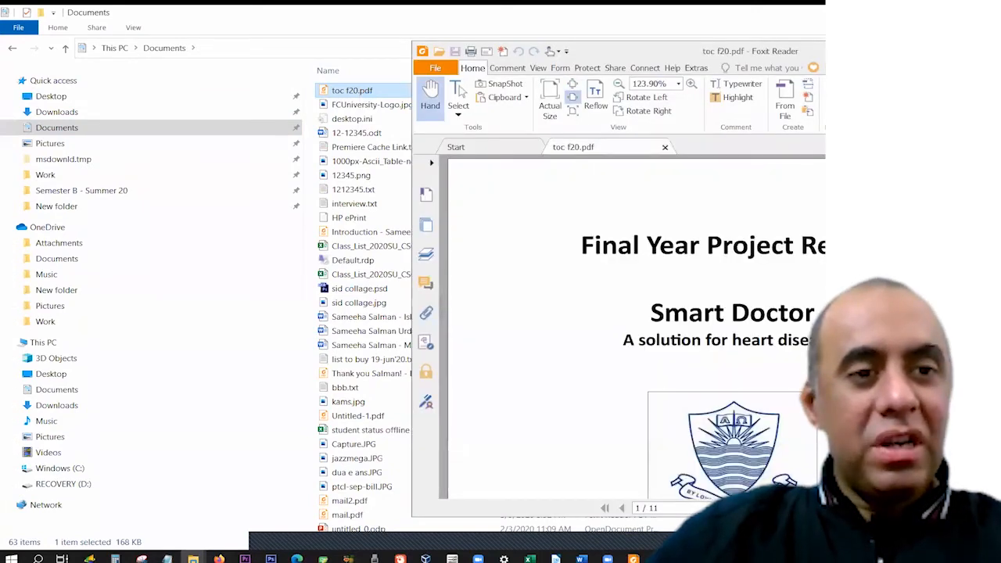
Look through the pages of the printed PDF at a reduced zoom, from the title page to the final chapters
drag(569, 49, 239, 33)
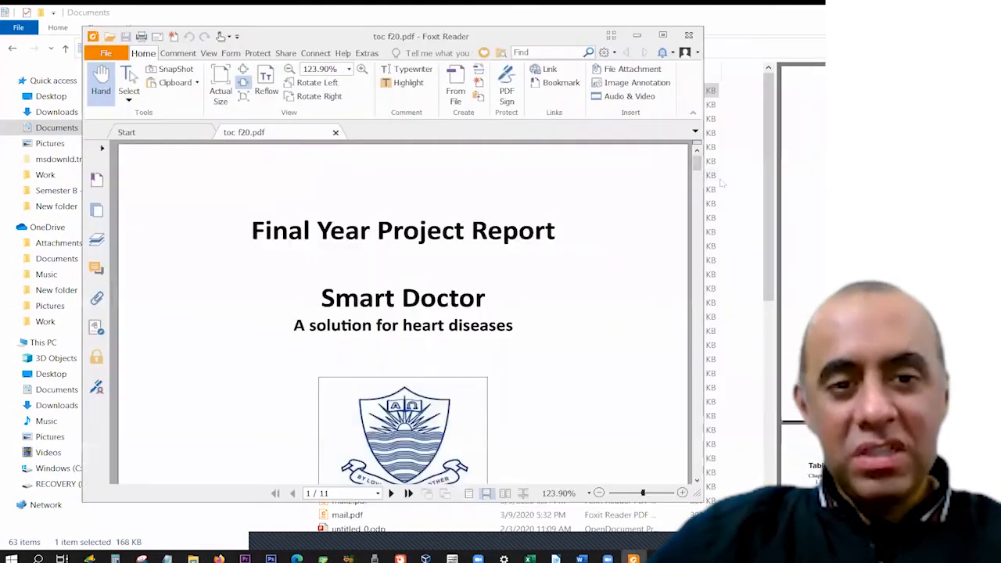
scroll(698, 164, down, 2)
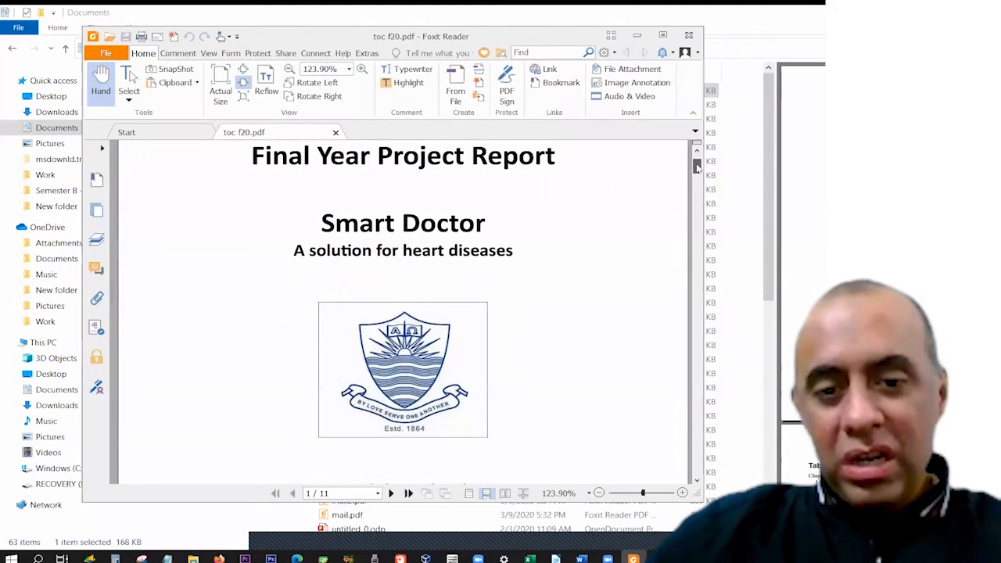
click(625, 493)
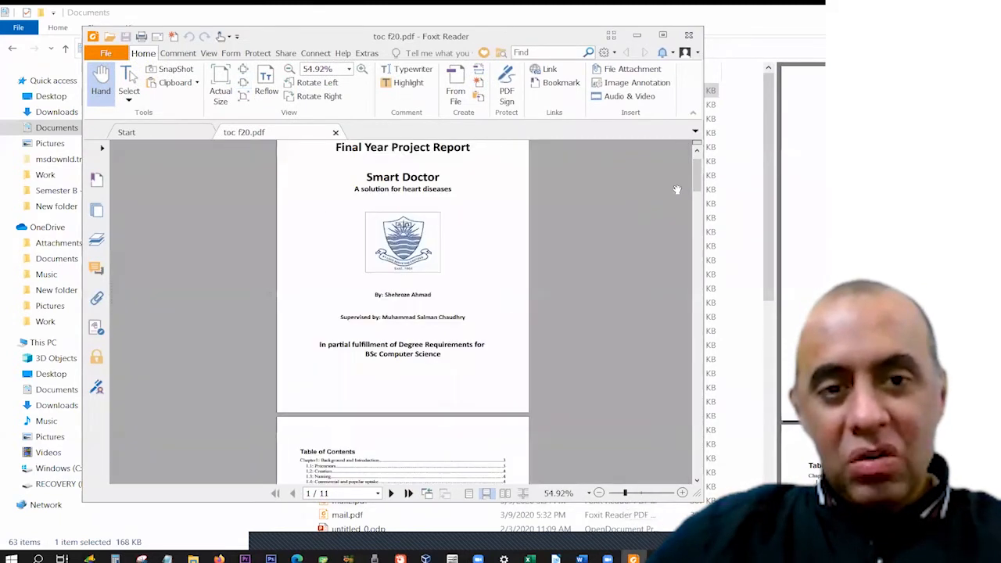
scroll(700, 226, down, 5)
drag(706, 245, 718, 416)
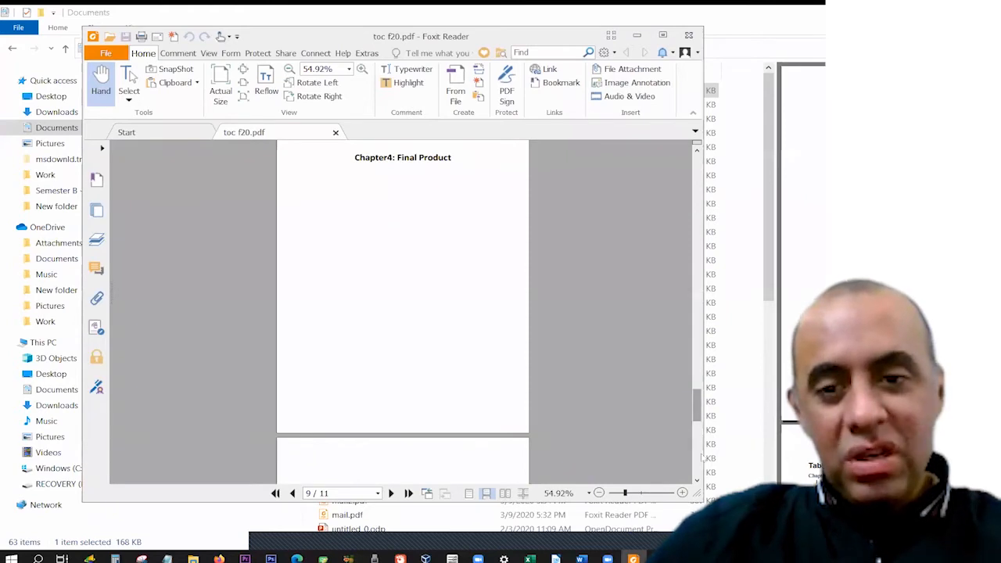
drag(696, 404, 679, 162)
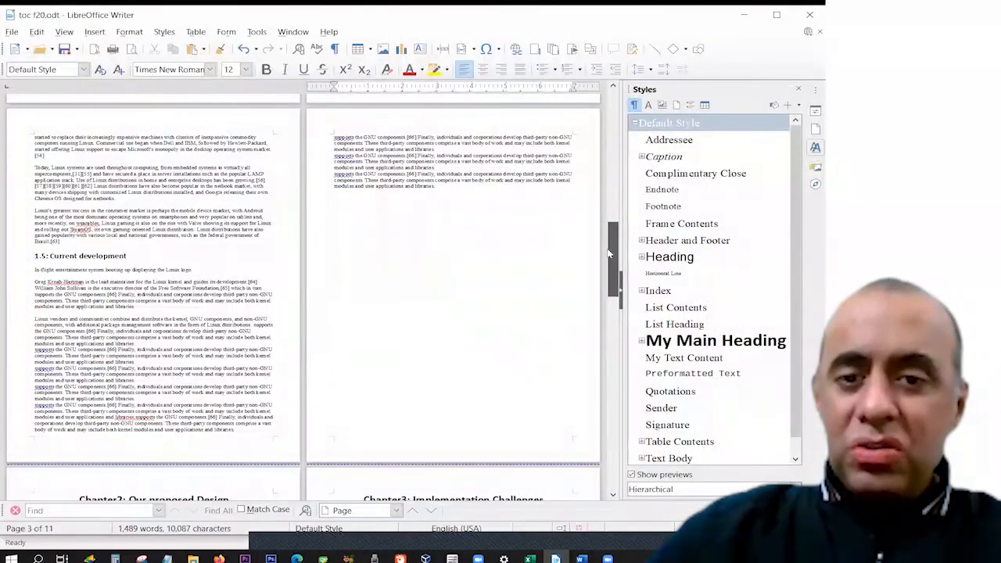
Switch back to LibreOffice Writer, save the report, and insert a page break after the heading Chapter5: Future Work
drag(609, 253, 609, 379)
key(ctrl+s)
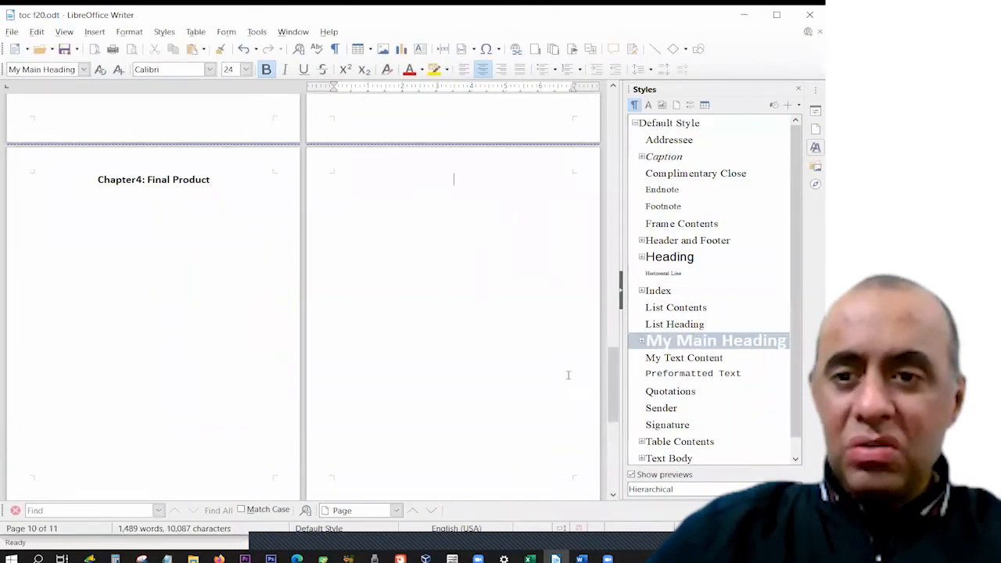
drag(608, 387, 609, 448)
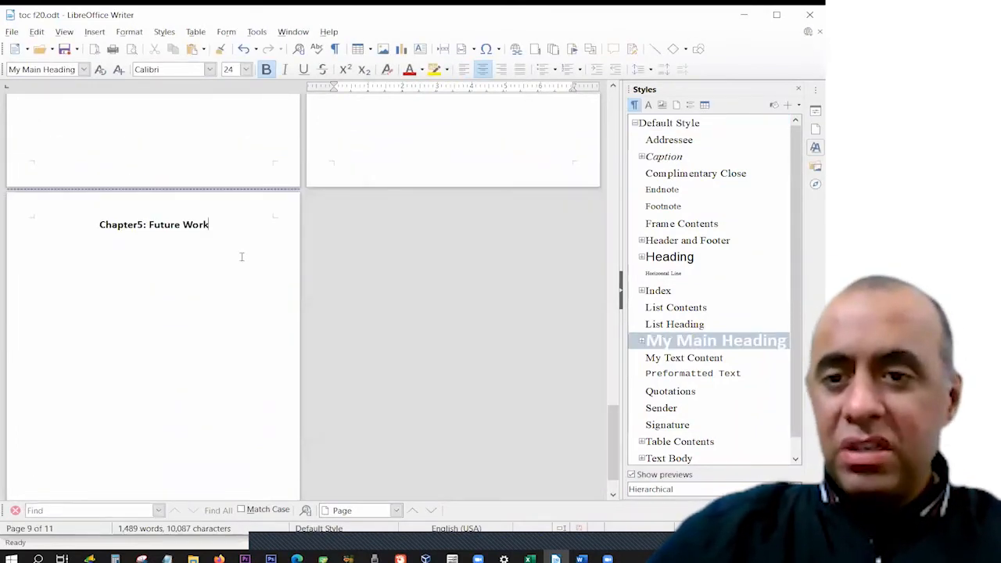
key(ctrl+Return)
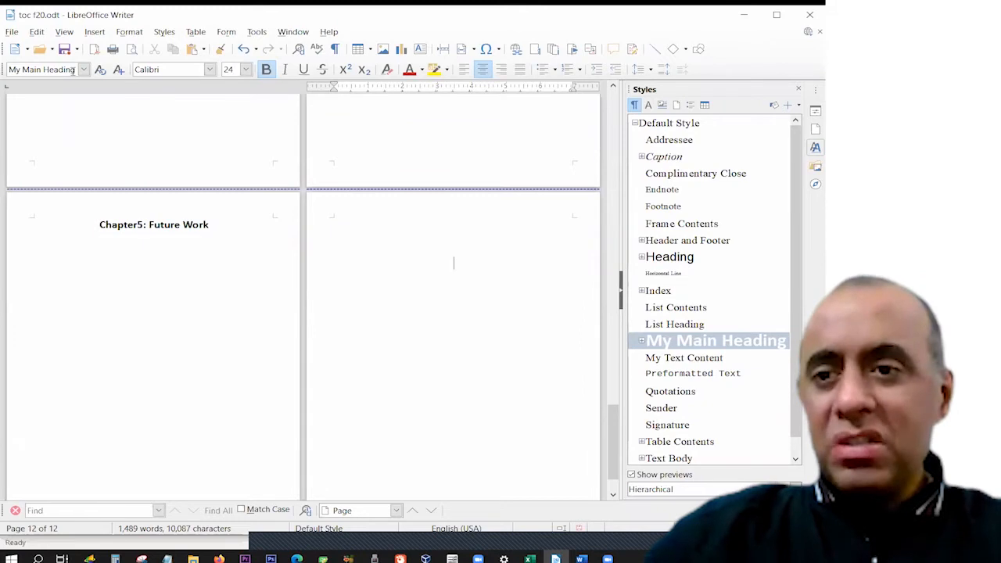
Try clearing the heading formatting on the blank line of the new last page, and undo the change
click(84, 69)
scroll(92, 93, up, 1)
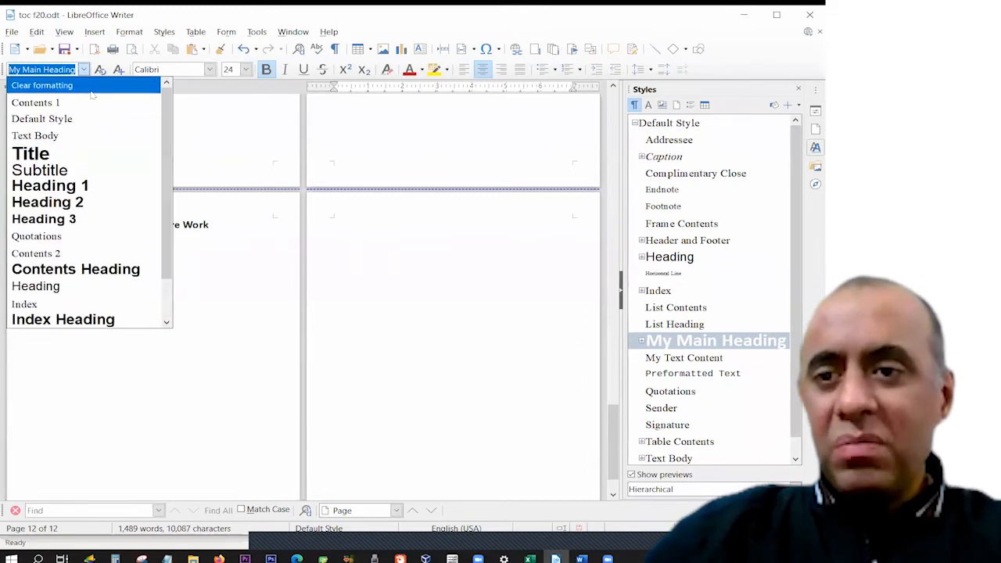
click(92, 88)
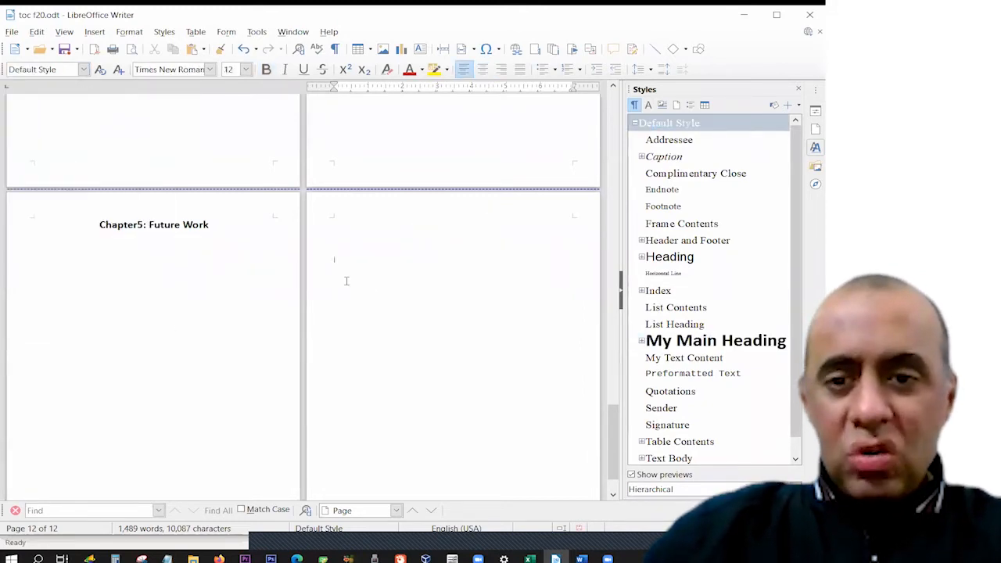
scroll(347, 281, up, 5)
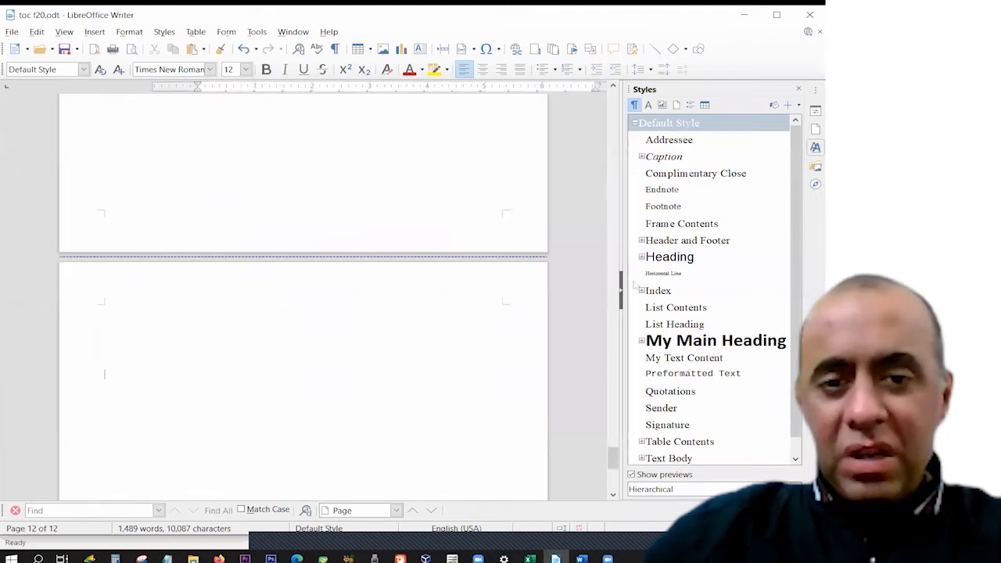
scroll(615, 462, down, 3)
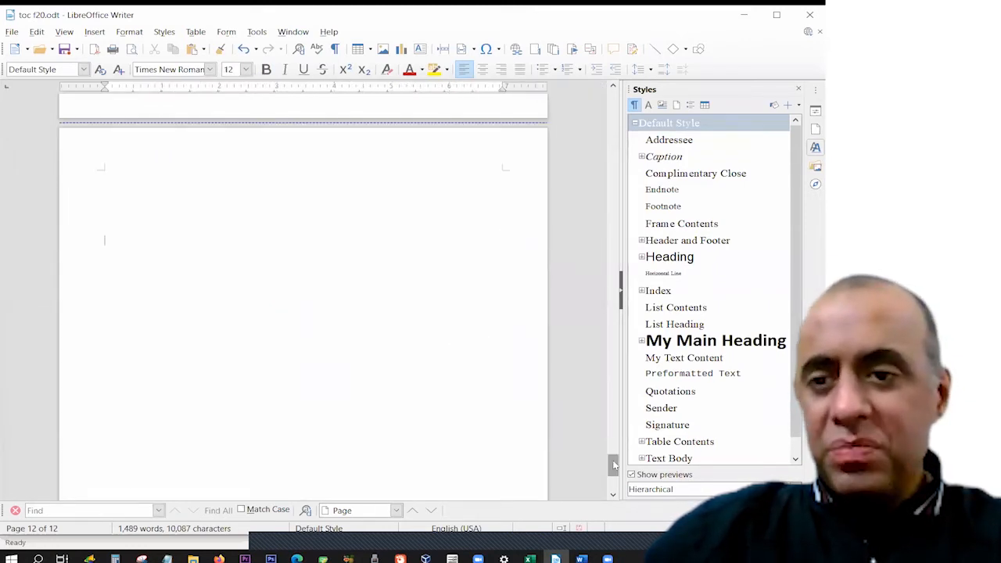
key(ctrl+z)
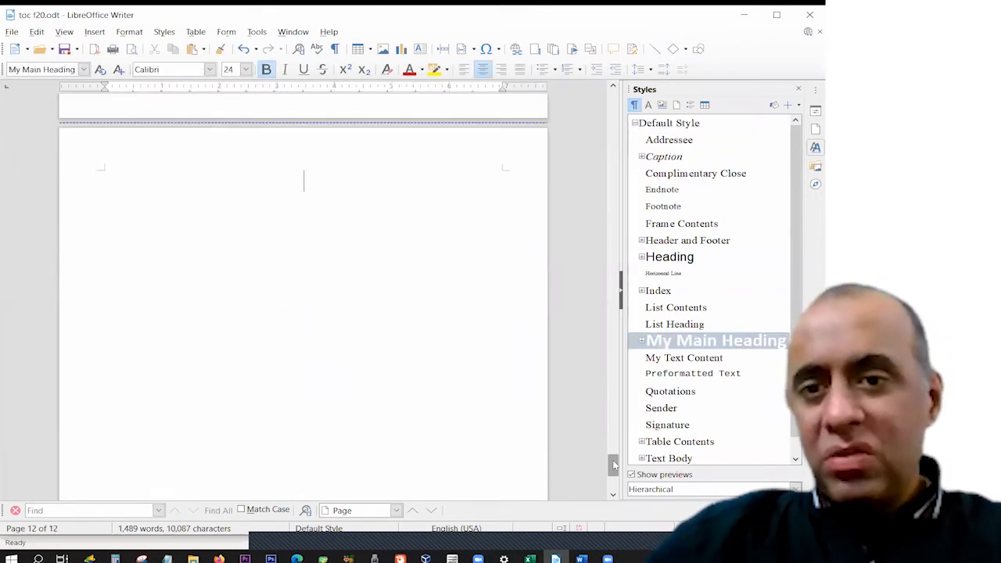
key(ctrl+z)
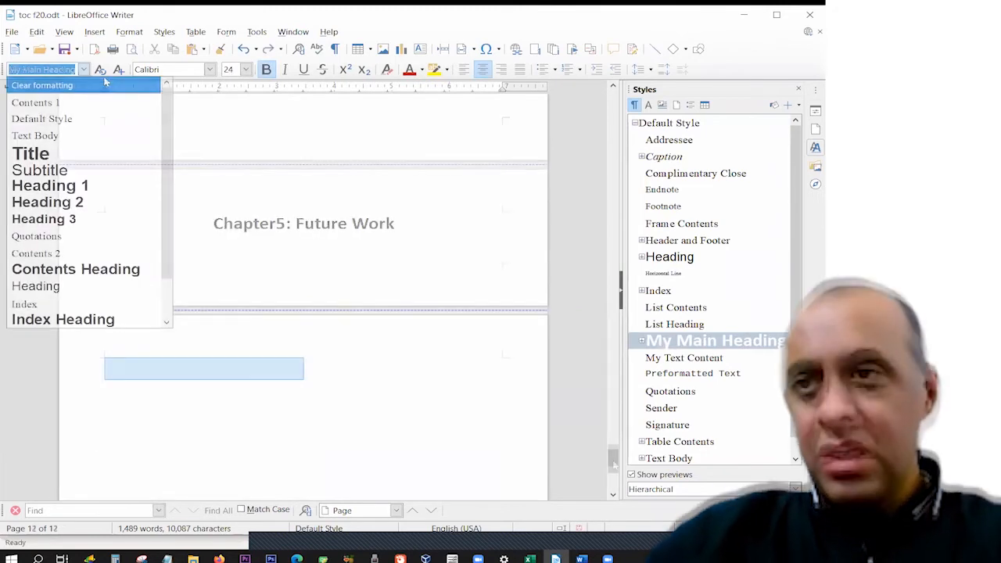
Clear the formatting on the new page's first line and enter "Signatures" followed by several blank lines
click(104, 83)
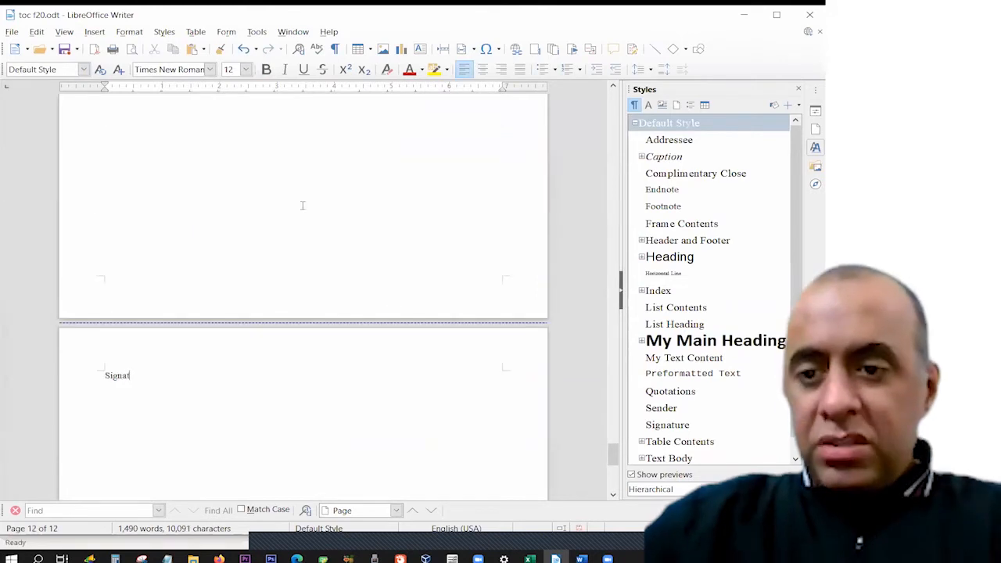
text(ures)
key(Return)
key(Return)
key(Return)
key(Return)
key(Return)
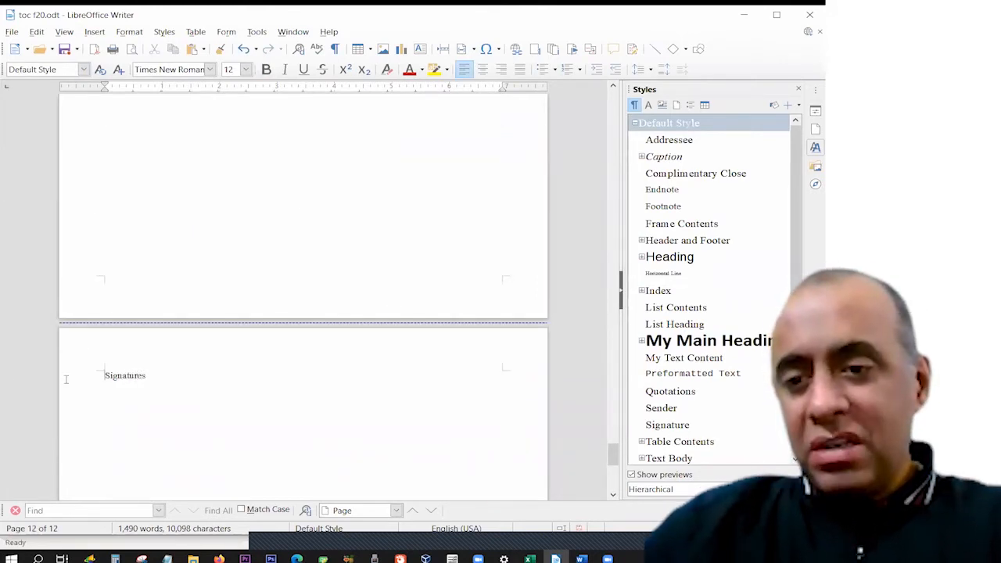
Apply the My Main Heading style to the word Signatures on the last page
drag(100, 379, 181, 371)
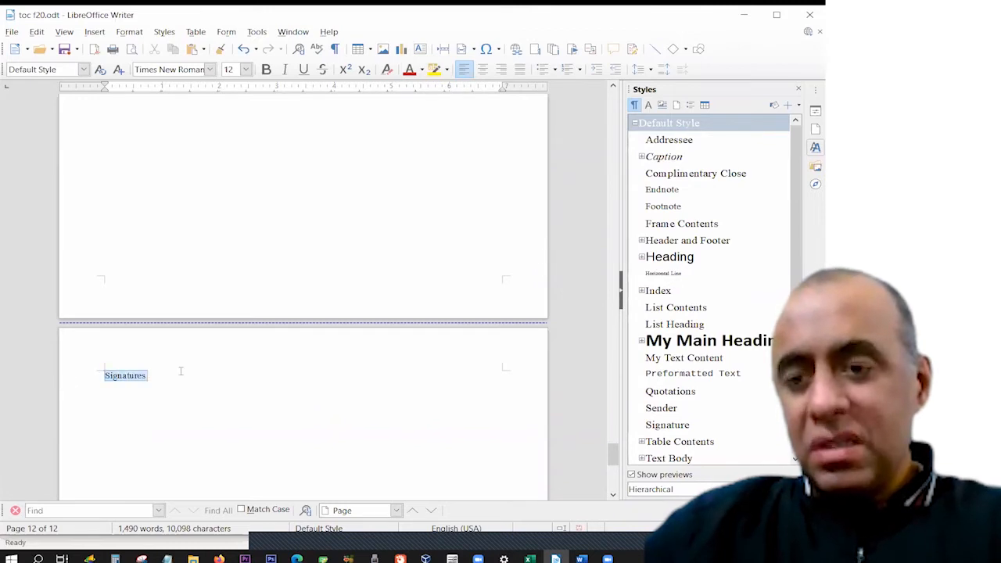
click(182, 371)
key(shift+Home)
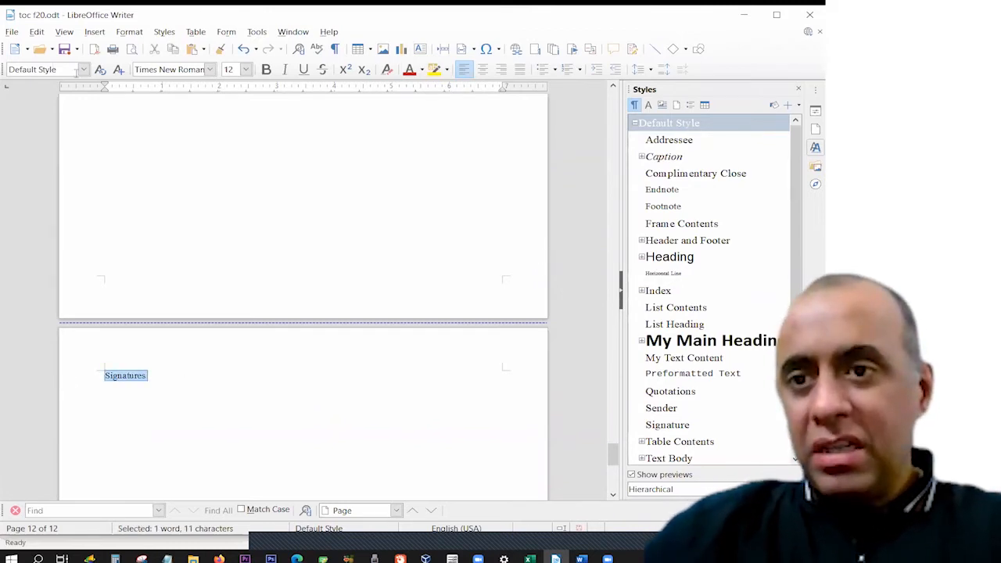
click(83, 70)
scroll(168, 122, up, 1)
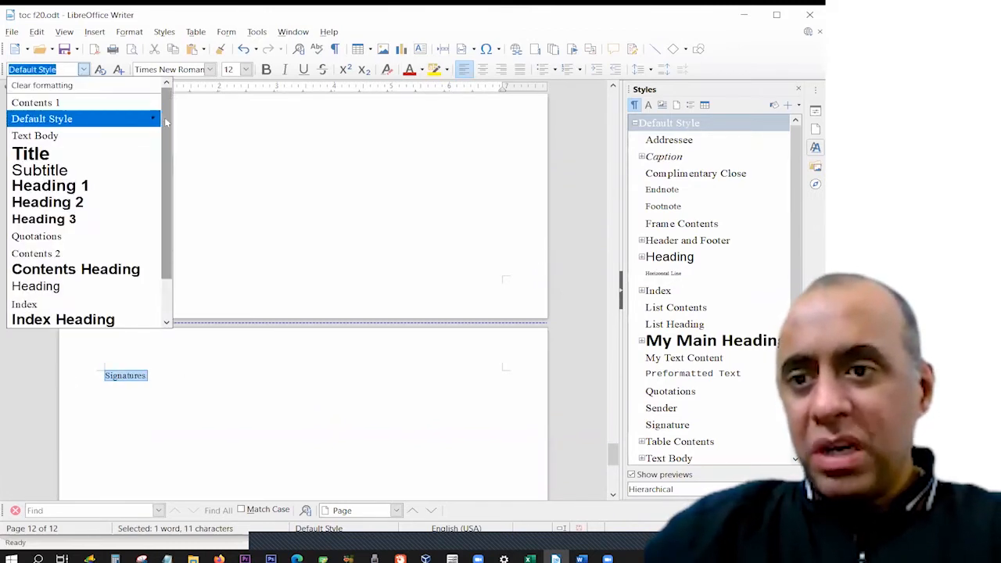
scroll(137, 266, down, 1)
click(133, 289)
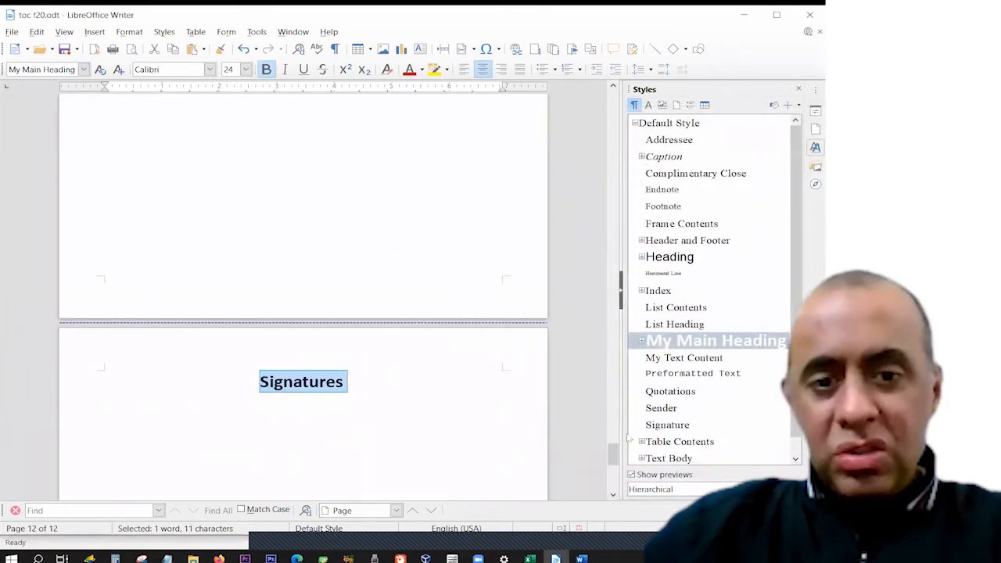
Enter "Supervisor's Name:" followed by an underscore fill-in line, a few blank lines below the Signatures heading
scroll(614, 460, down, 7)
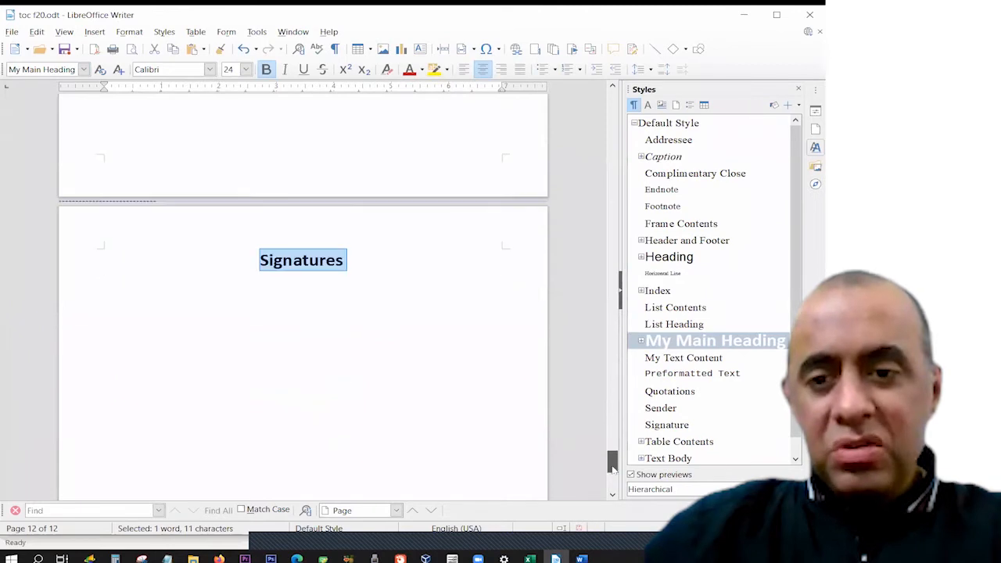
scroll(614, 459, up, 2)
click(264, 292)
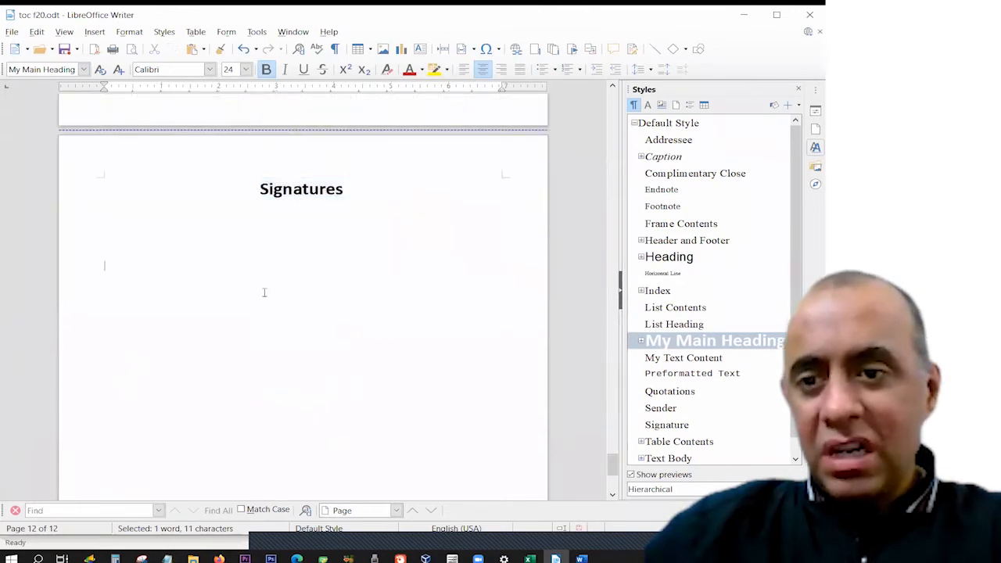
click(206, 245)
click(180, 218)
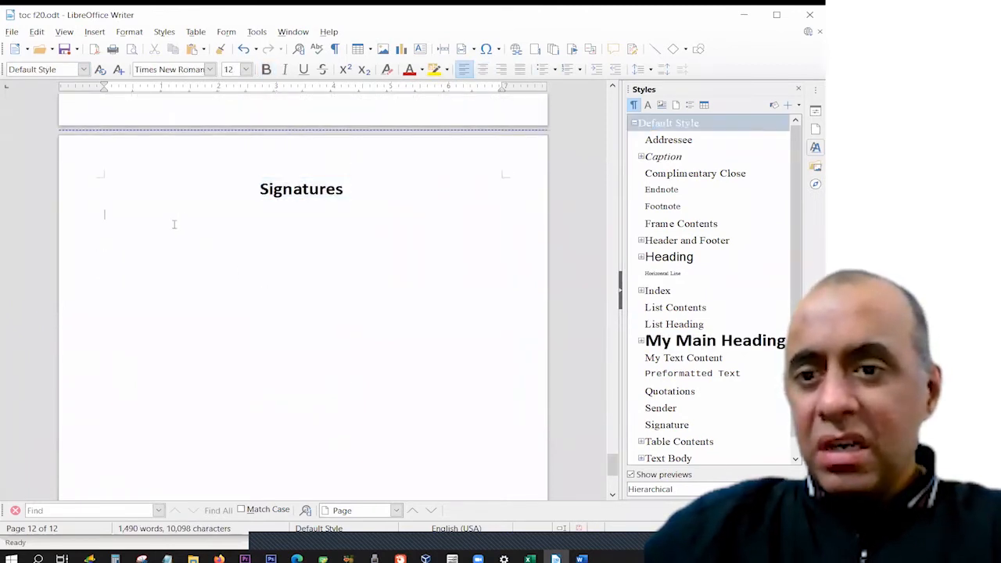
click(174, 226)
click(166, 237)
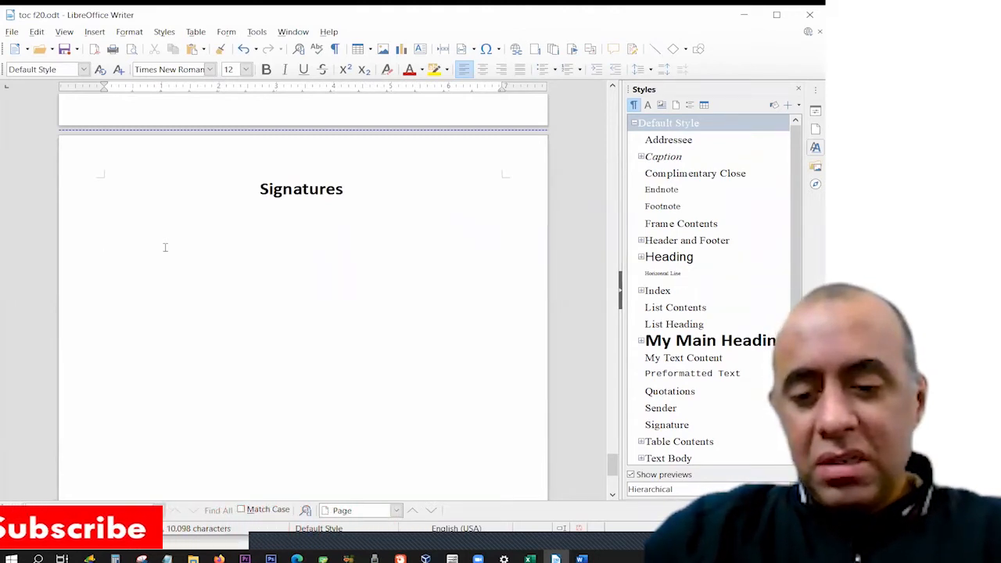
text(Supervisor's Name:)
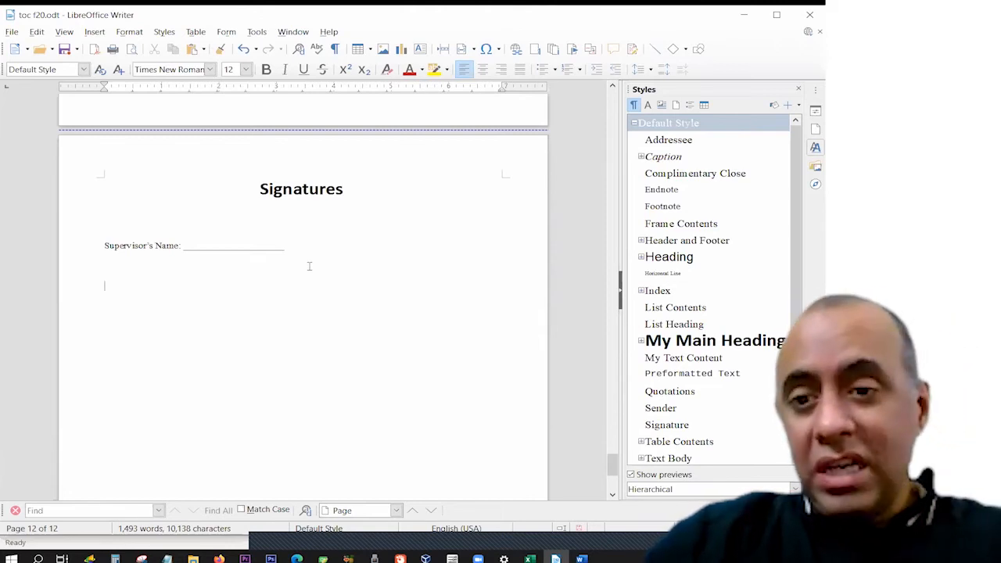
Enter "Supervisor's Signature:" with an underscore fill-in line below the name line, and add blank-line spacing around it
text(pervisor's )
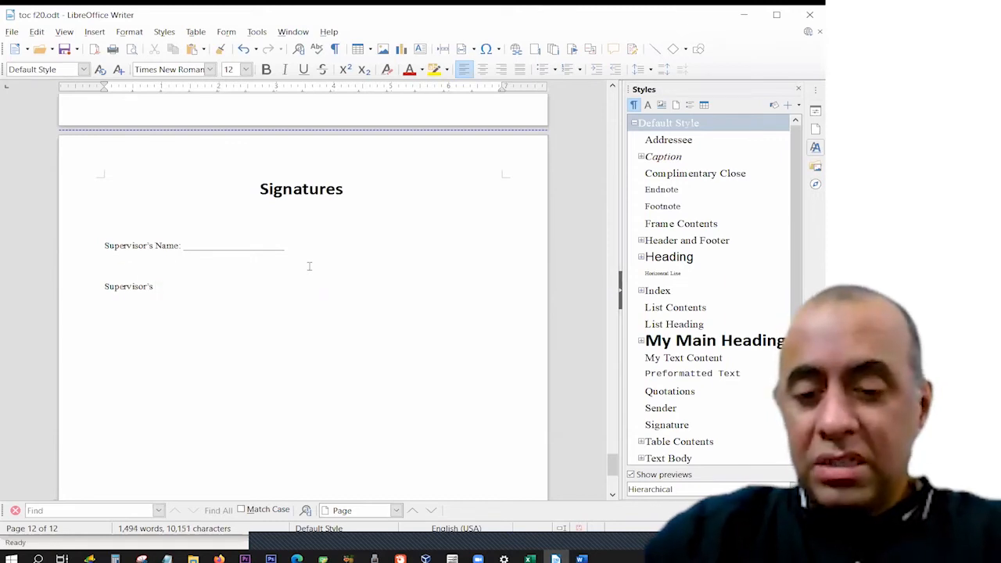
text(Signature:)
key(Tab)
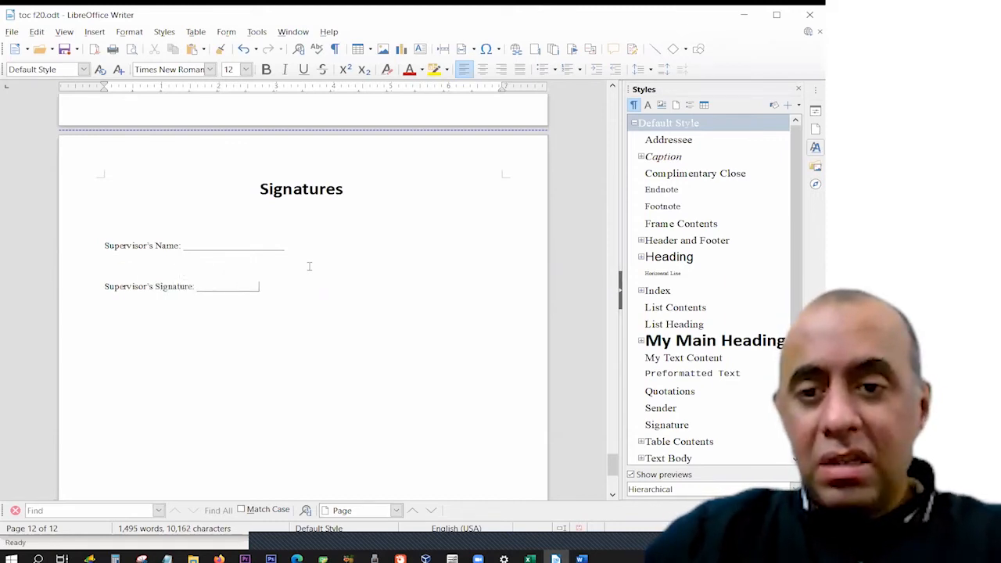
key(Tab)
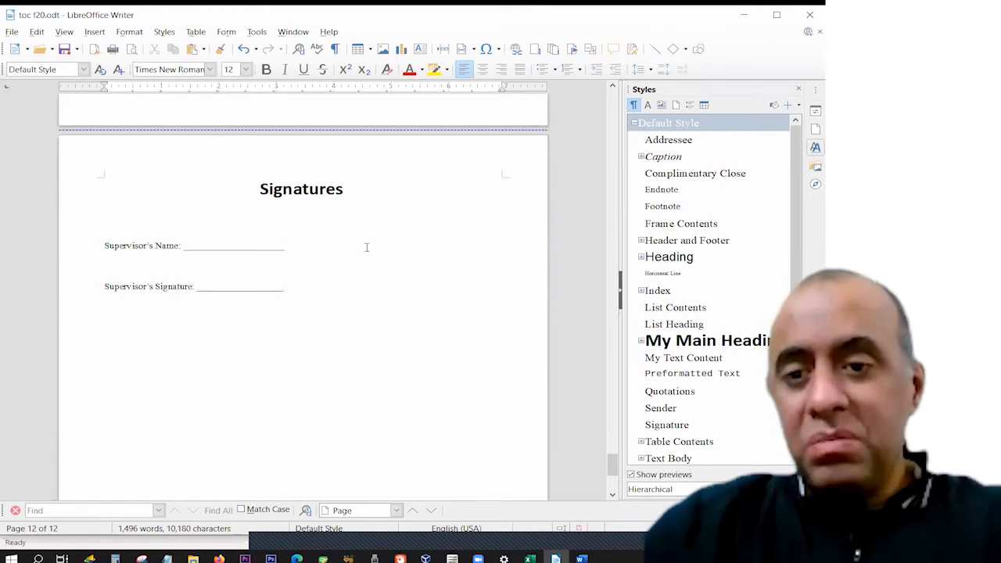
key(Return)
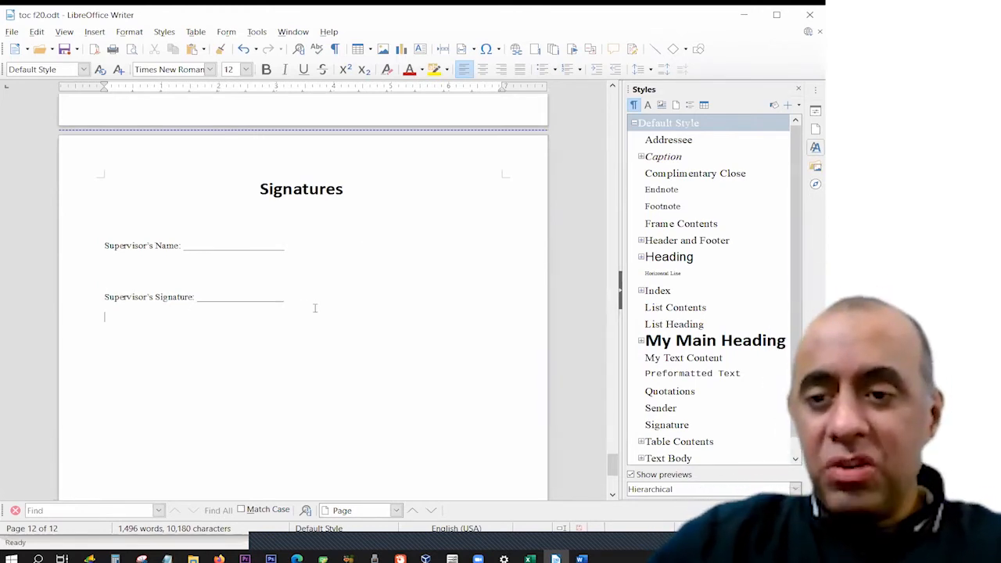
Enter "Date:" with an underscore fill-in line below the supervisor's signature, matching the length of the lines above
text(Date:)
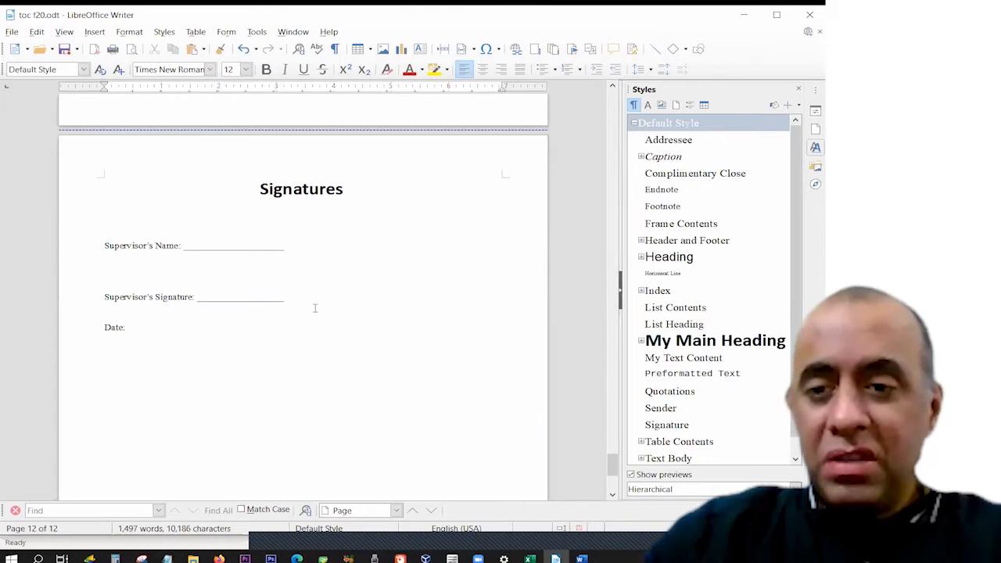
text( _____________________________)
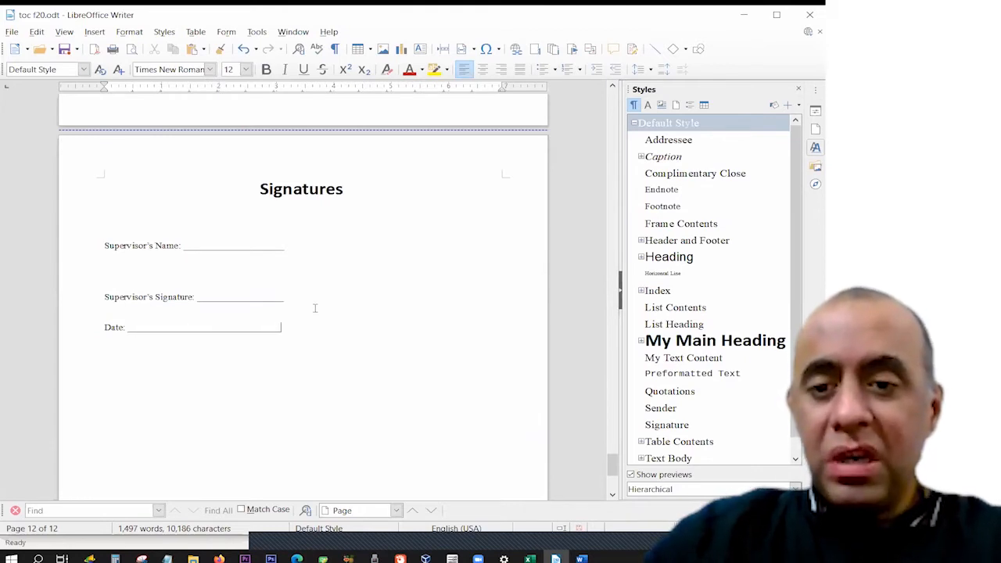
text(_)
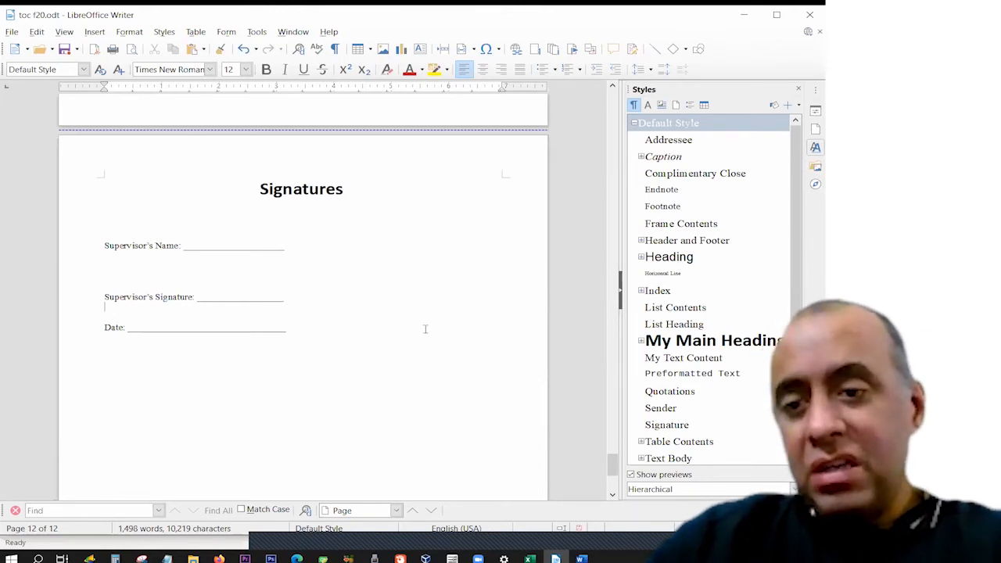
key(BackSpace)
Add "Co-supervisor's Name" beside the supervisor's name line, correcting the misspelled word with the suggestion "Co-supervisor's"
click(352, 248)
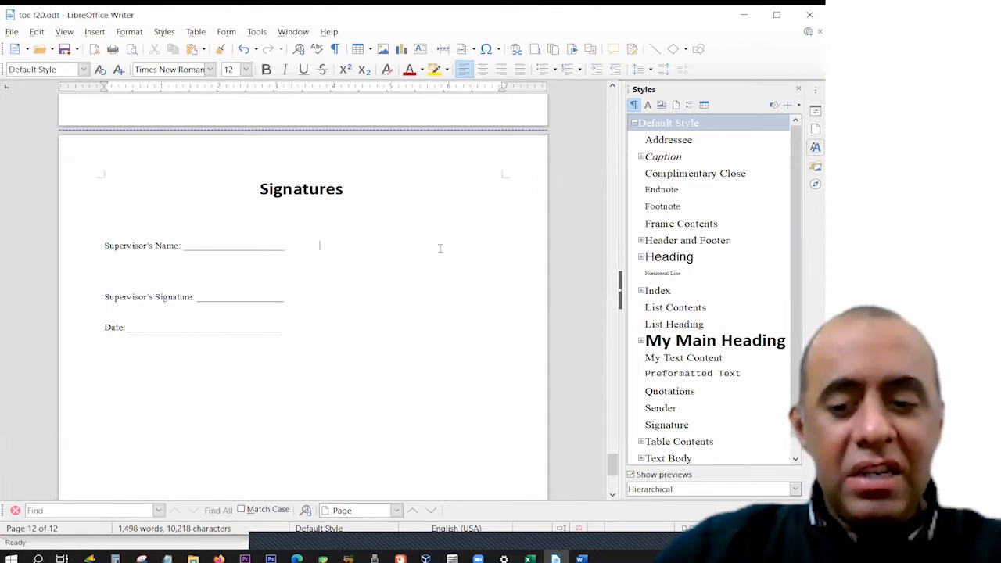
text(upe)
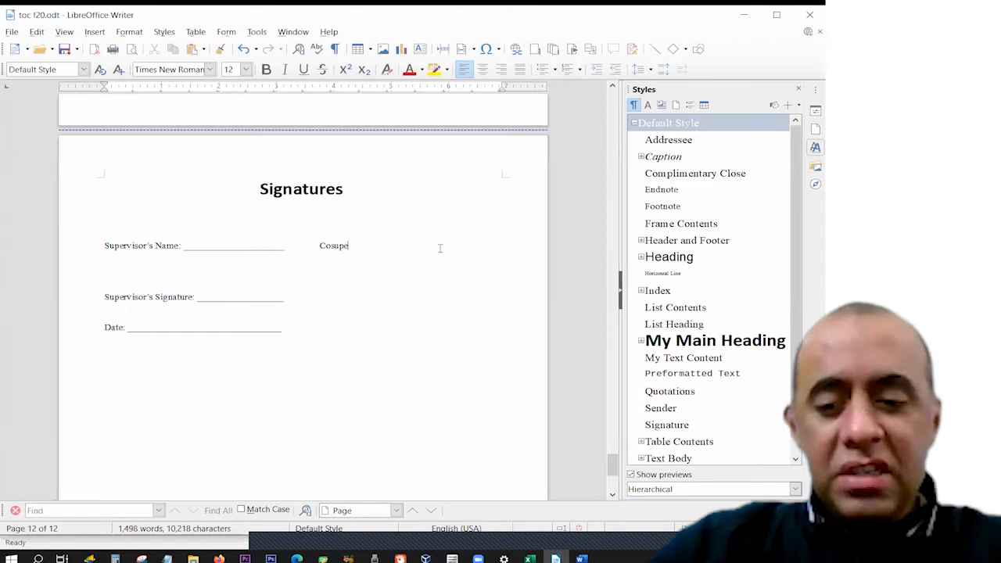
text(rvisor's Name)
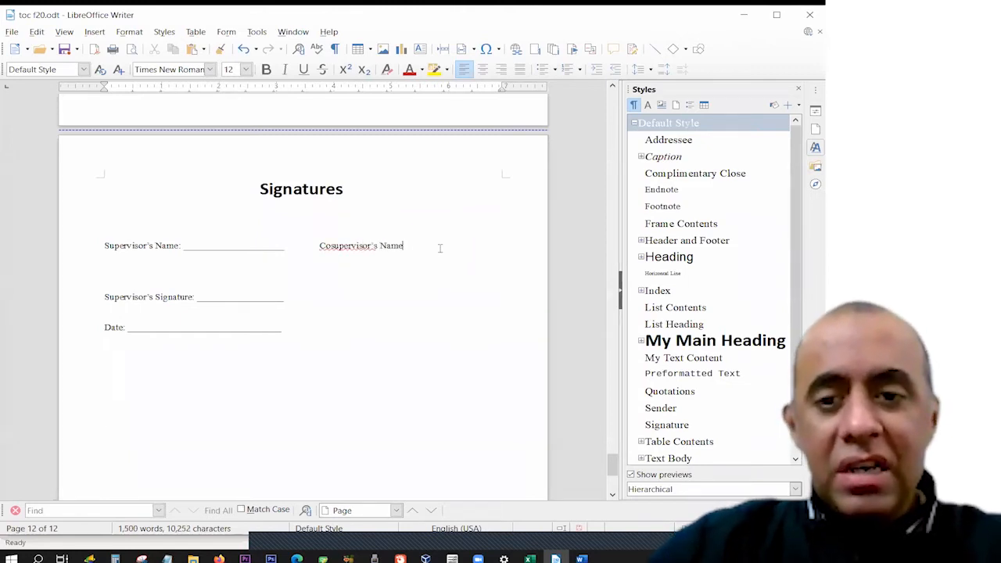
right_click(356, 245)
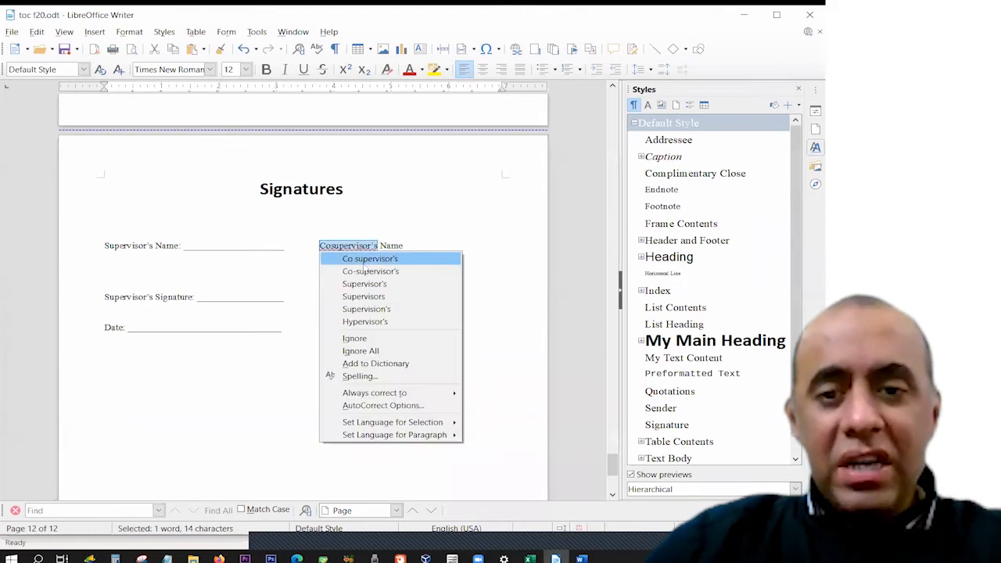
click(372, 270)
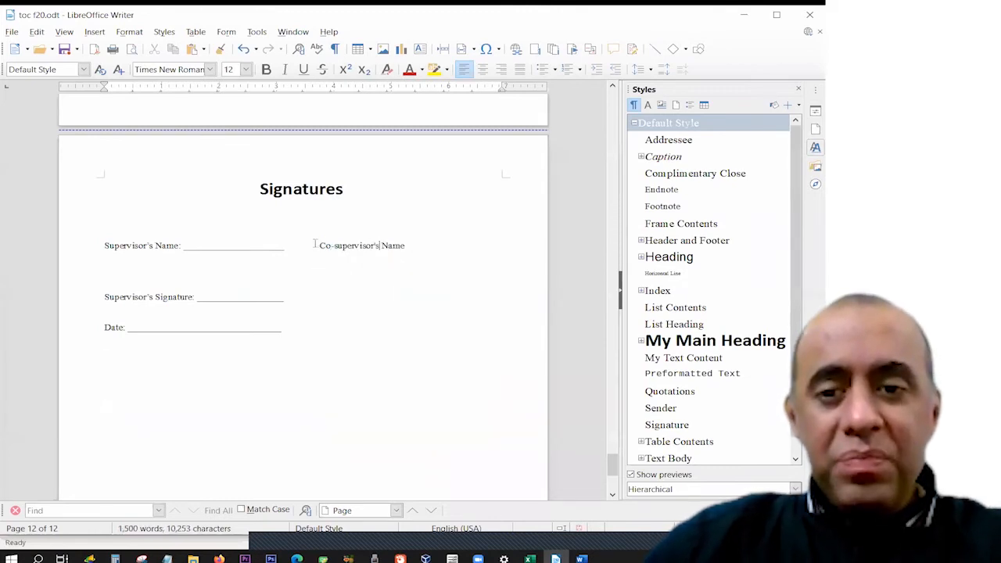
Replace the spaces before Co-supervisor's Name with a single tab
key(shift+Left)
key(shift+Left)
key(shift+Left)
key(shift+Left)
key(shift+Left)
key(shift+Left)
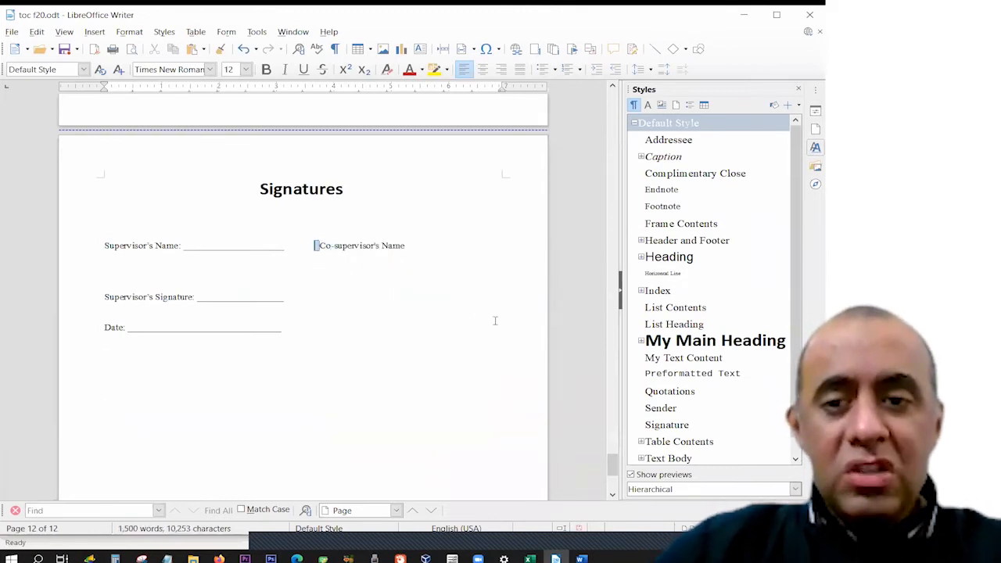
key(shift+Left)
key(shift+Left)
key(shift+Left)
key(shift+Left)
key(shift+Left)
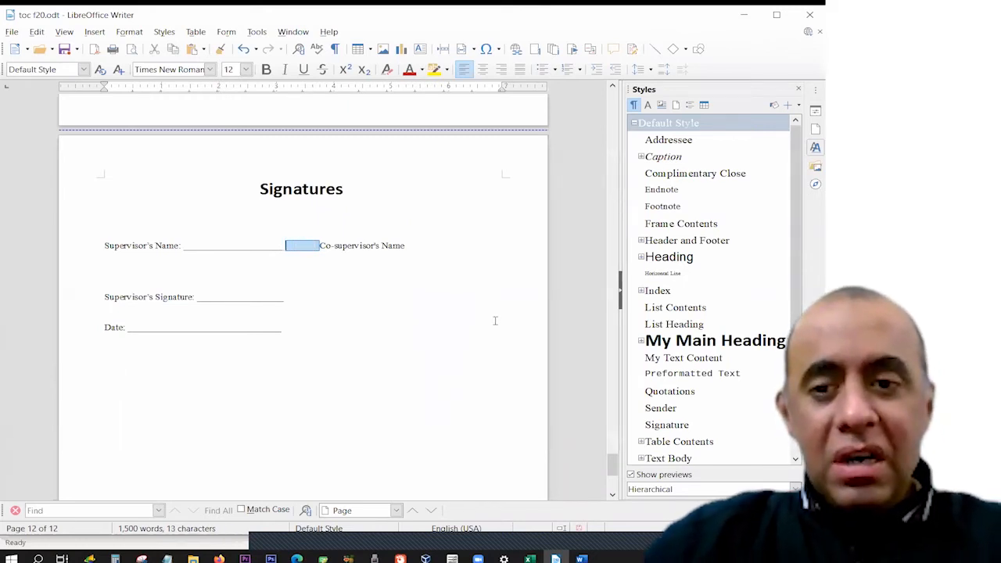
key(Delete)
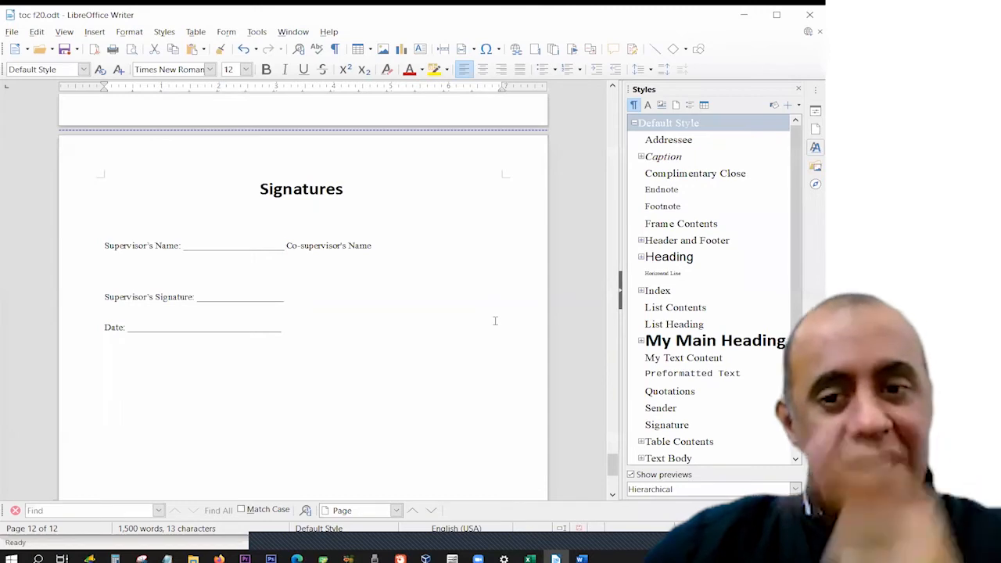
key(Tab)
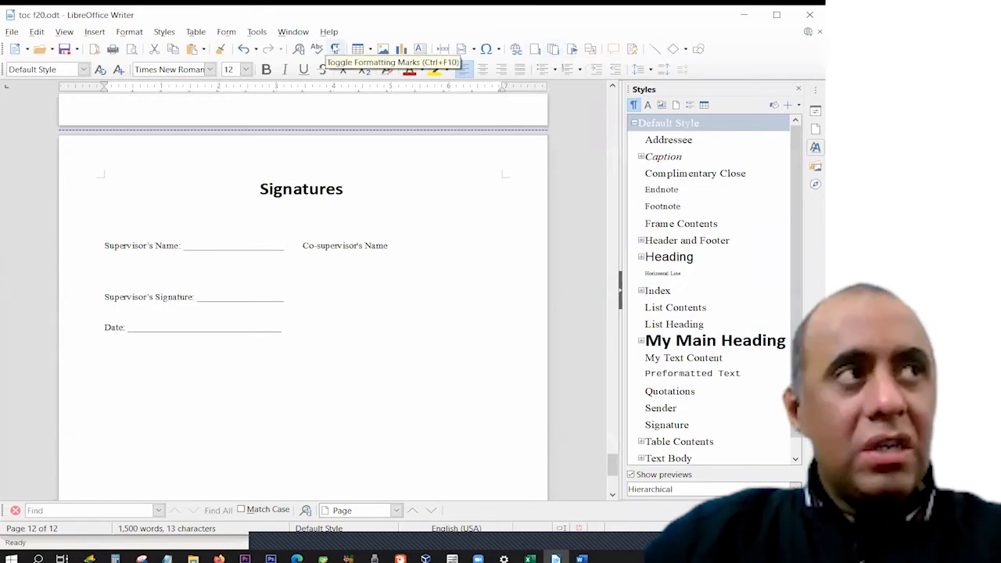
Show the formatting marks to examine the tab before Co-supervisor's Name, and hide them again
click(335, 49)
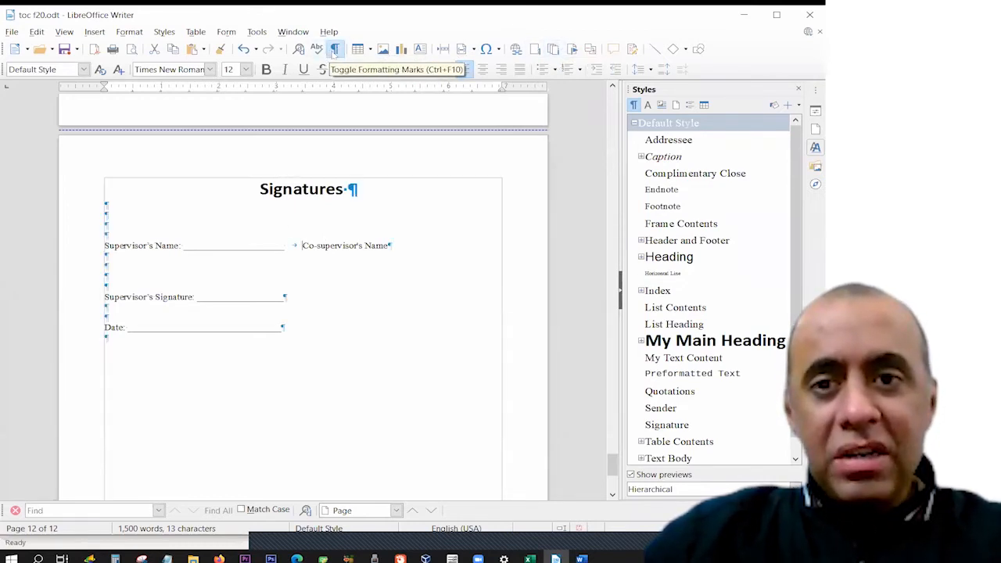
drag(287, 246, 299, 246)
click(299, 248)
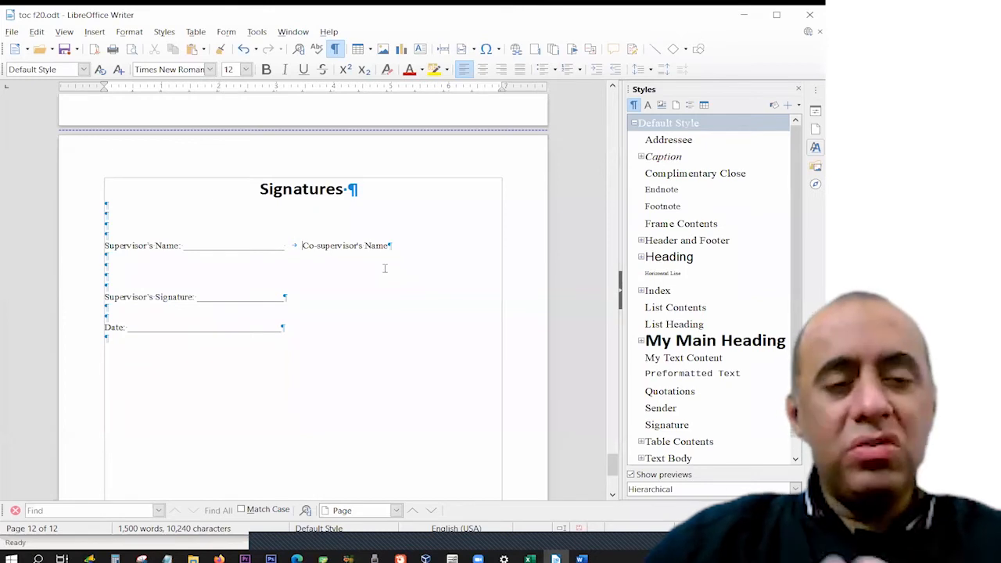
click(335, 48)
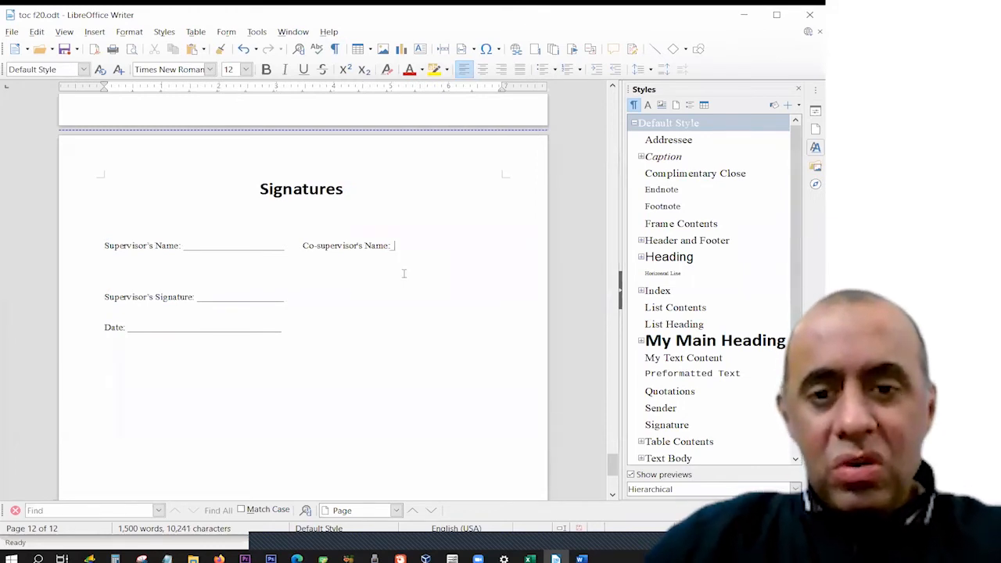
Add a colon and an underscore fill-in line after Co-supervisor's Name, trimming the surplus underscores
text(__________________)
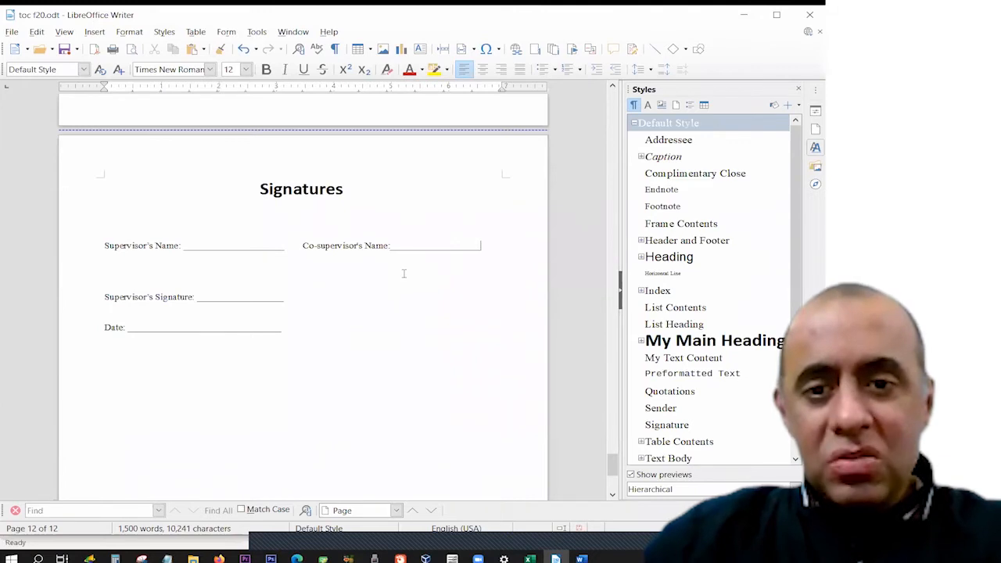
key(BackSpace)
key(BackSpace)
key(BackSpace)
key(BackSpace)
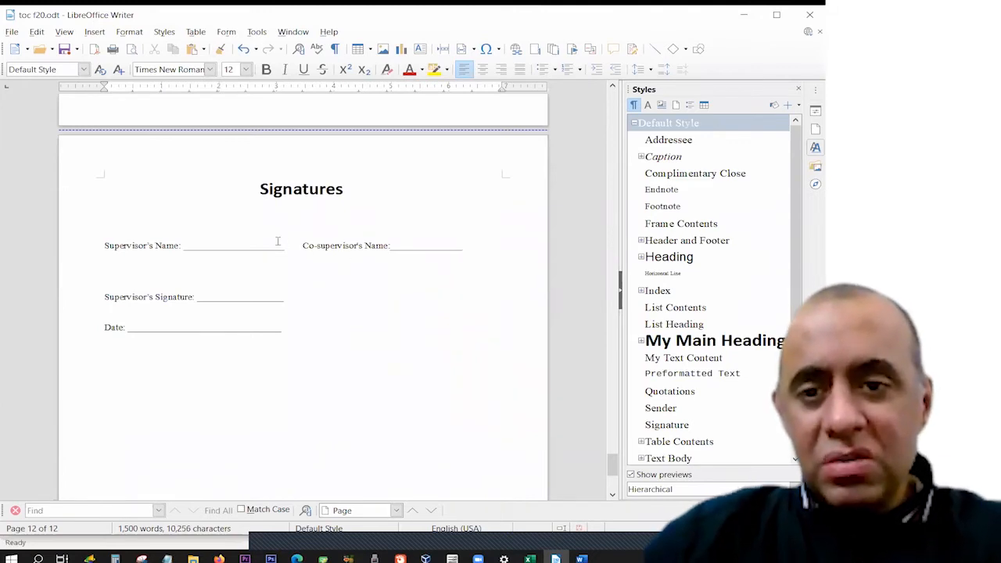
Shorten the underscore lines after Supervisor's Name, Supervisor's Signature and Date to leave more room for the second column
key(BackSpace)
key(BackSpace)
key(BackSpace)
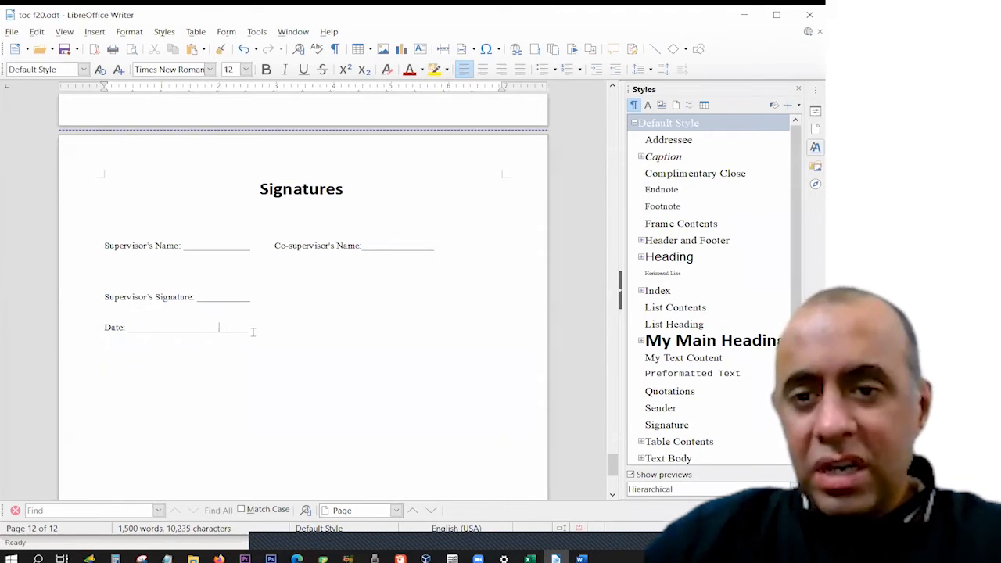
Add a tab and "Co-supervisor's Signature:" with an underscore fill-in line beside the supervisor's signature line
click(282, 297)
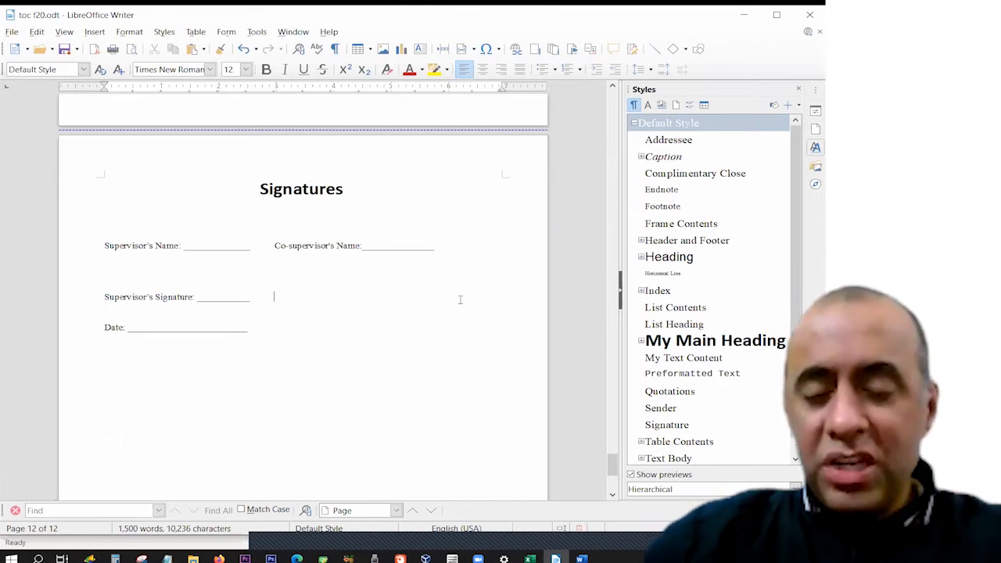
key(Tab)
text(C)
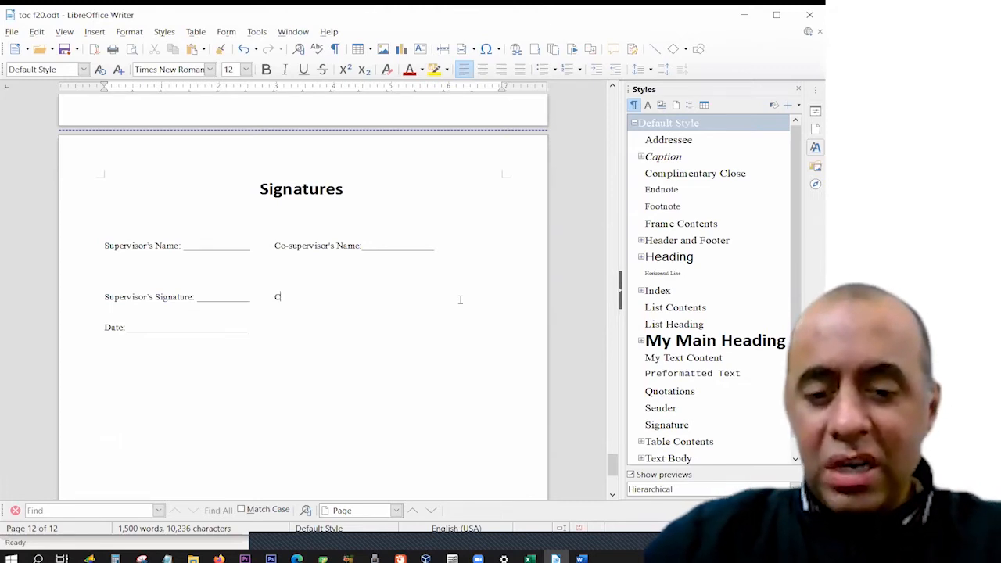
text(o-super)
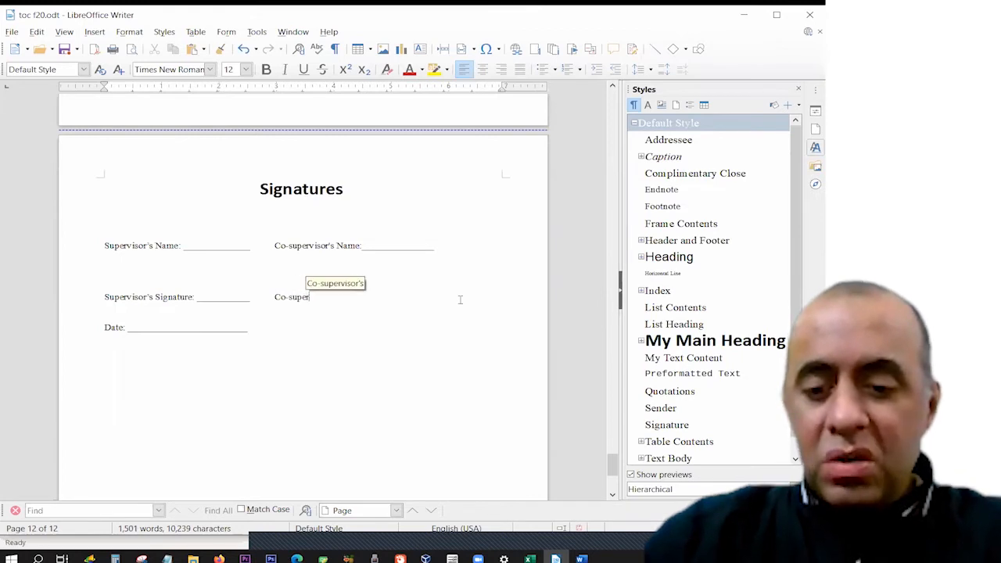
text(visor's )
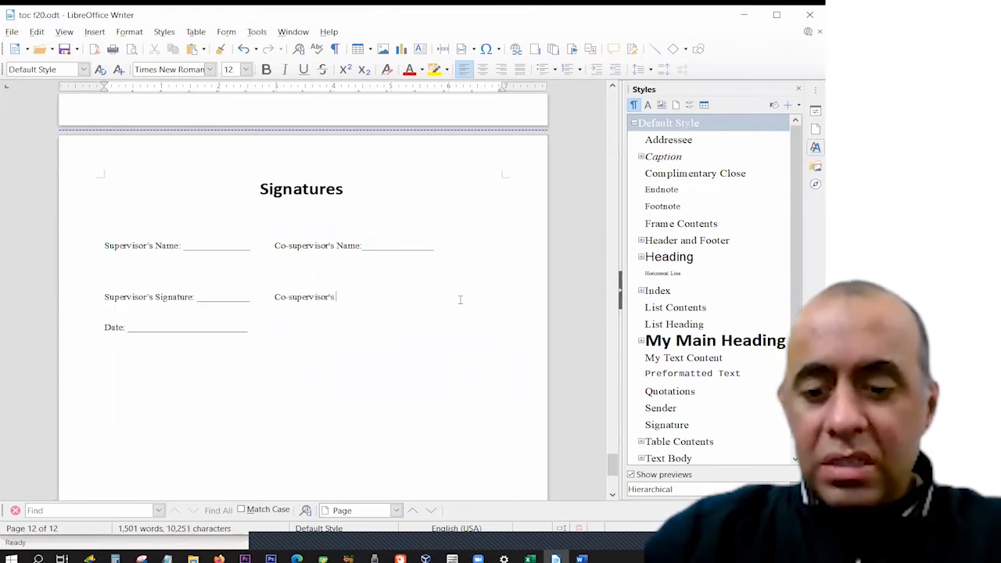
text(Signature: )
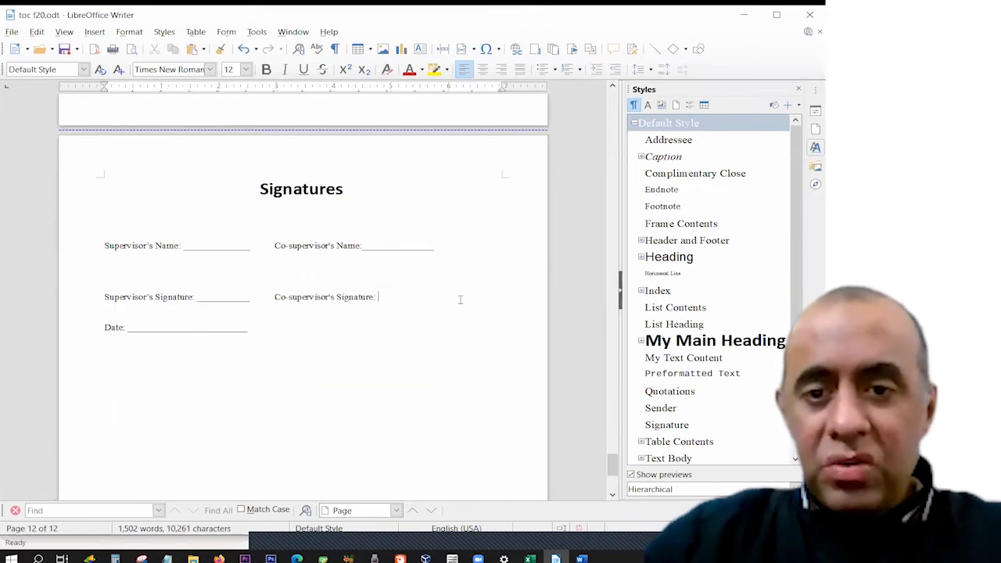
text(________)
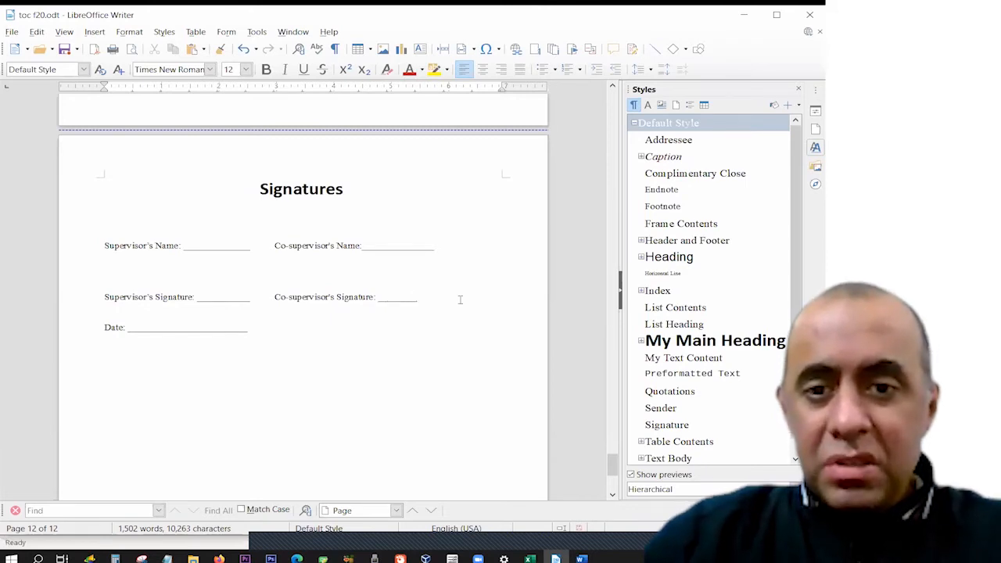
text(____)
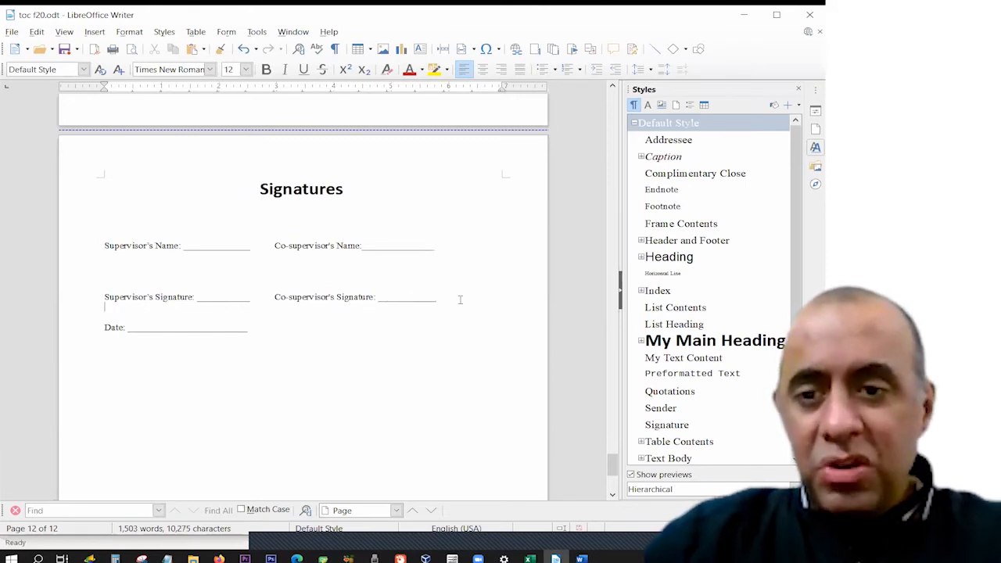
Copy the Date line, paste it after a tab in the second column, and lengthen its fill-in line with four more underscores
key(Down)
key(End)
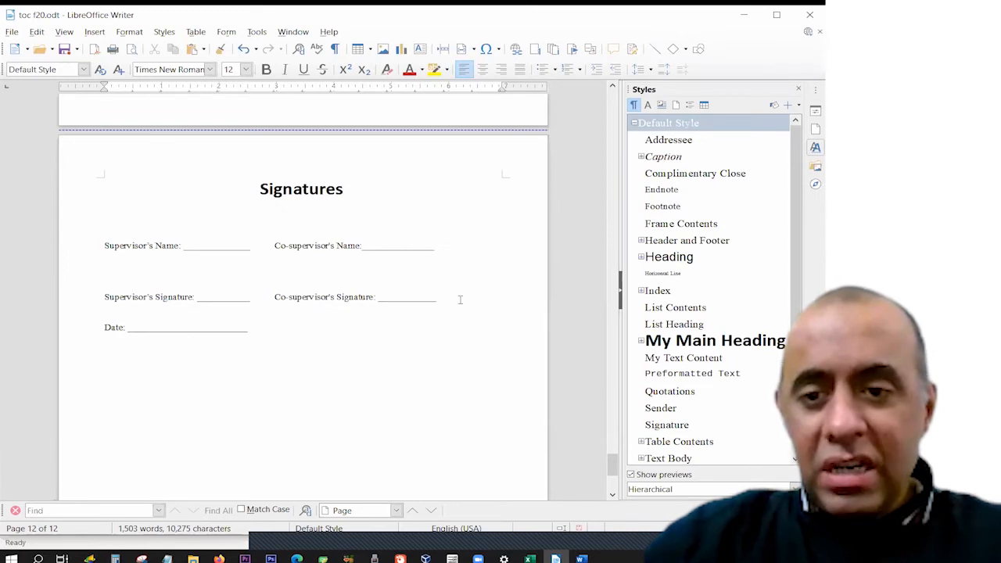
key(shift+Home)
key(ctrl+c)
key(Right)
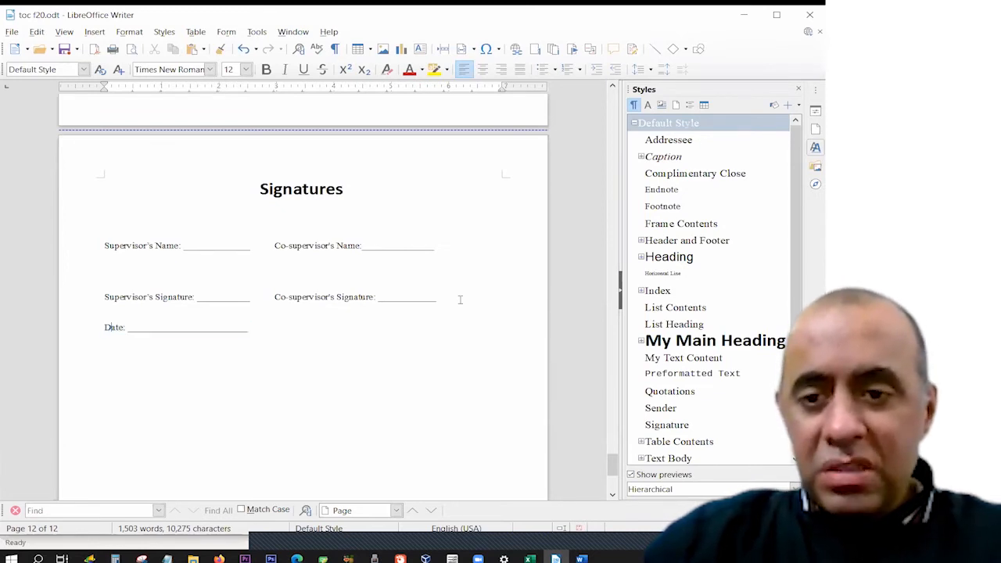
key(End)
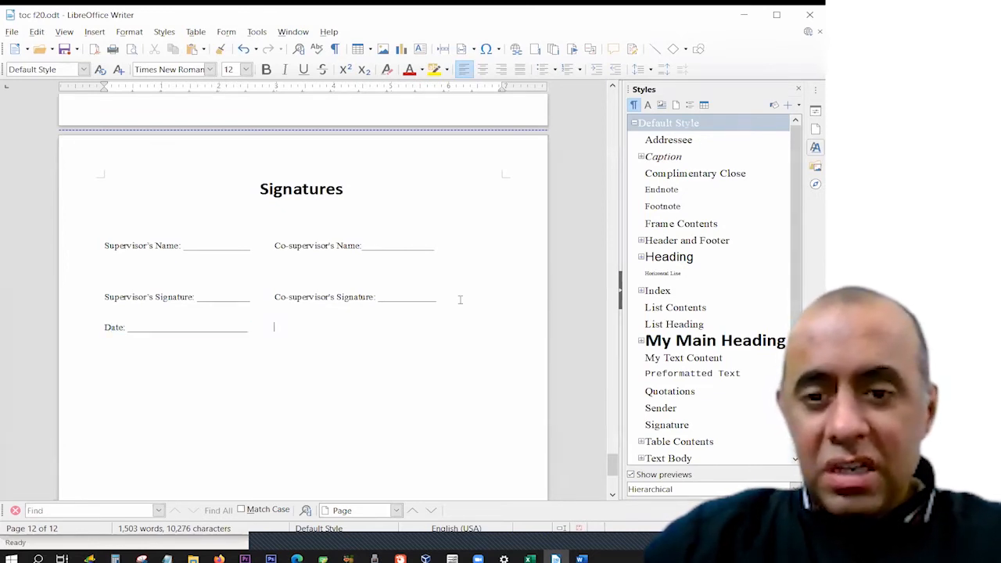
key(ctrl+v)
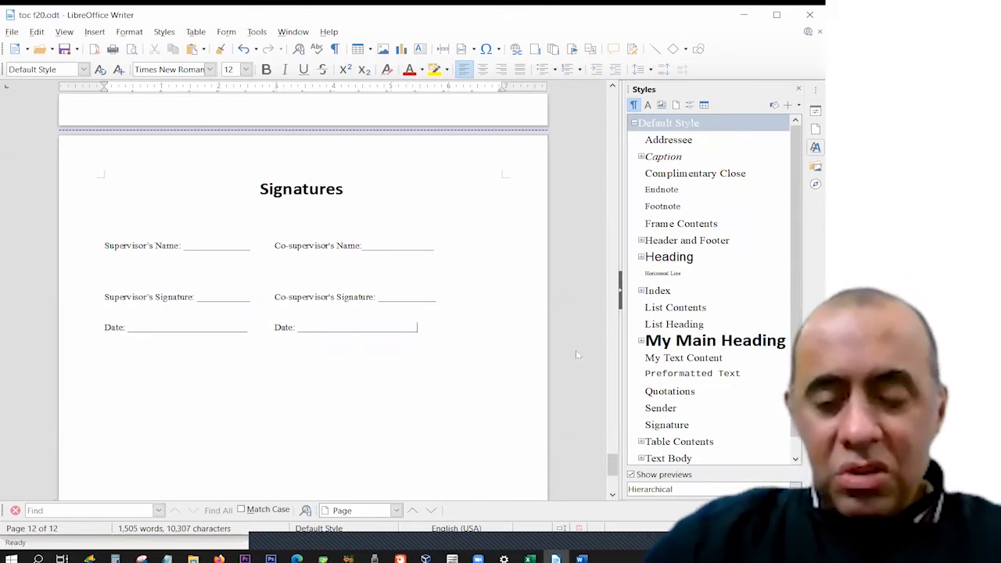
text(____)
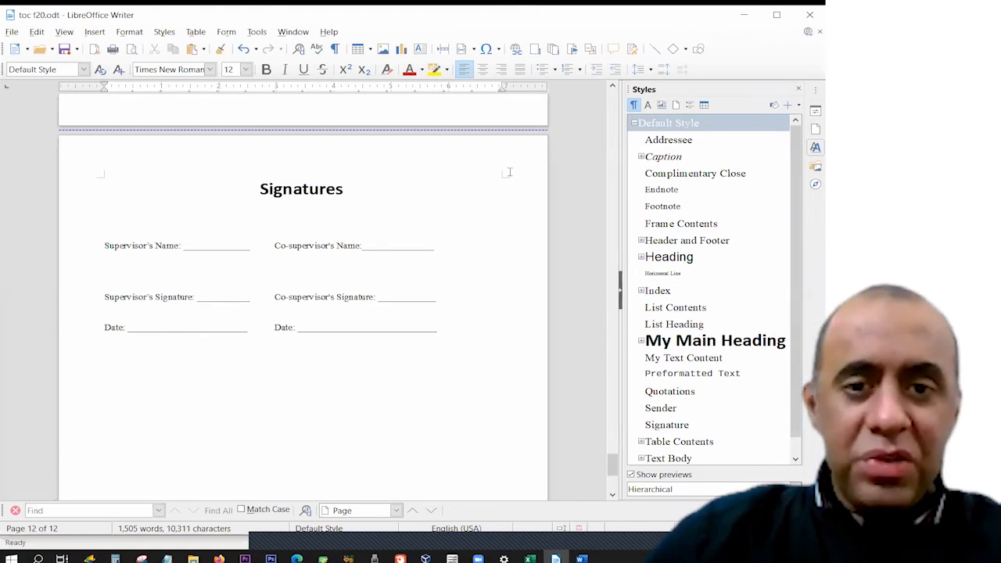
Show the formatting marks and try to shift Co-supervisor's Name towards the page's right margin with three extra tabs
key(ctrl+F10)
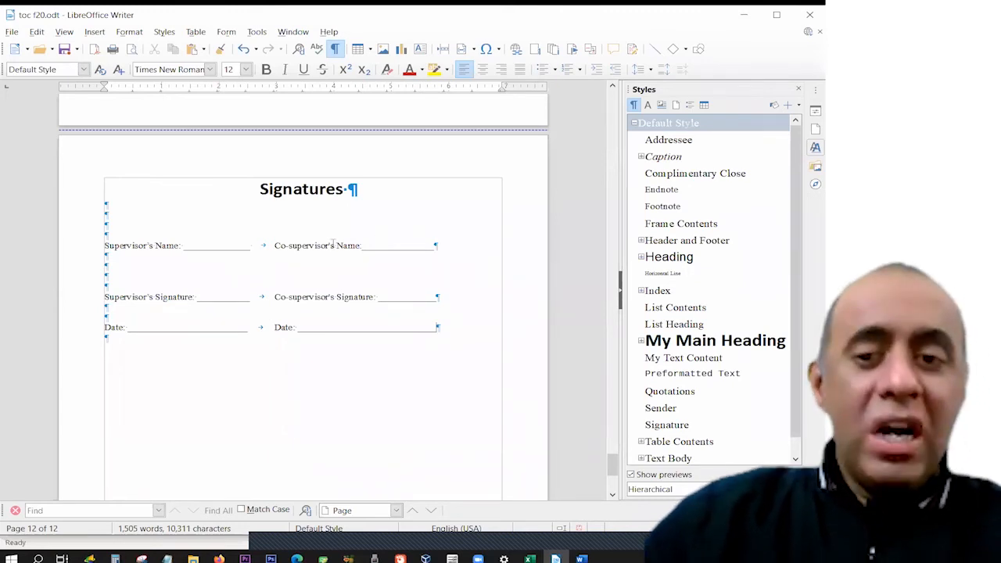
click(274, 246)
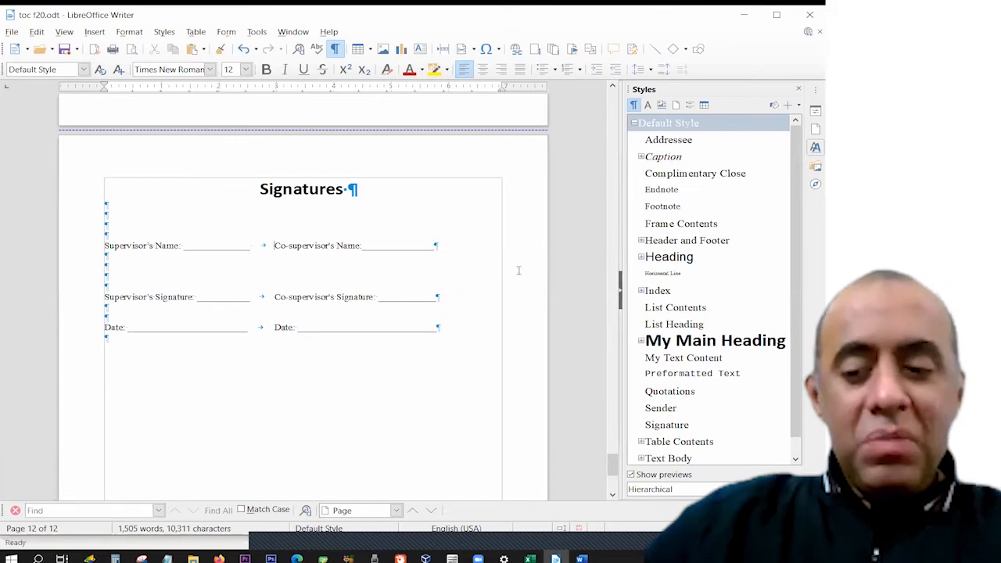
key(Tab)
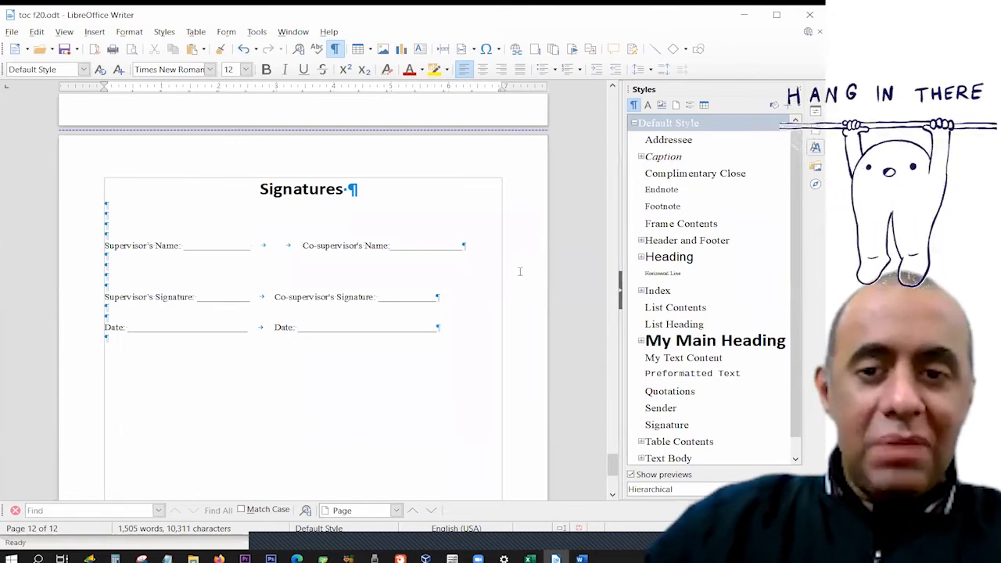
key(Tab)
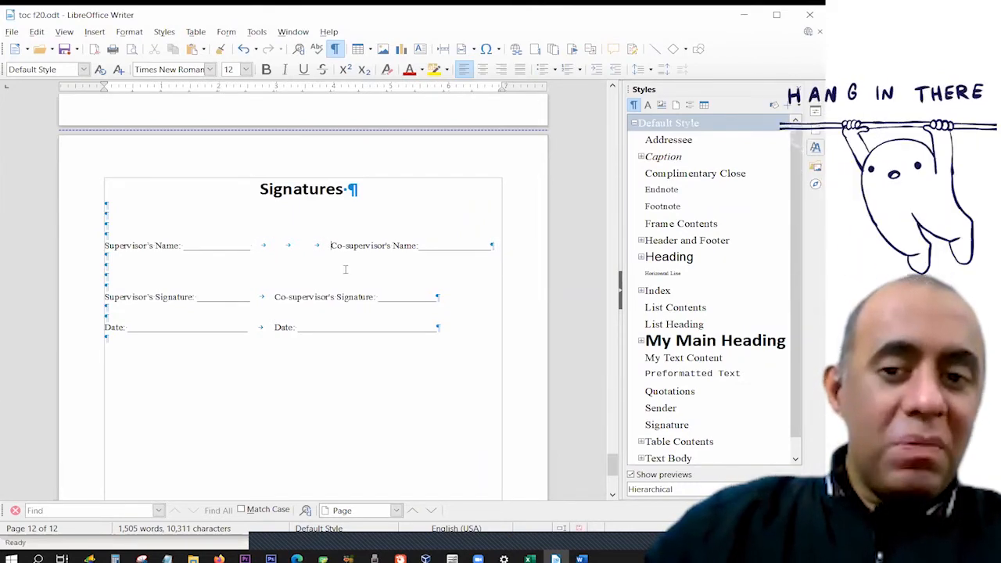
key(Tab)
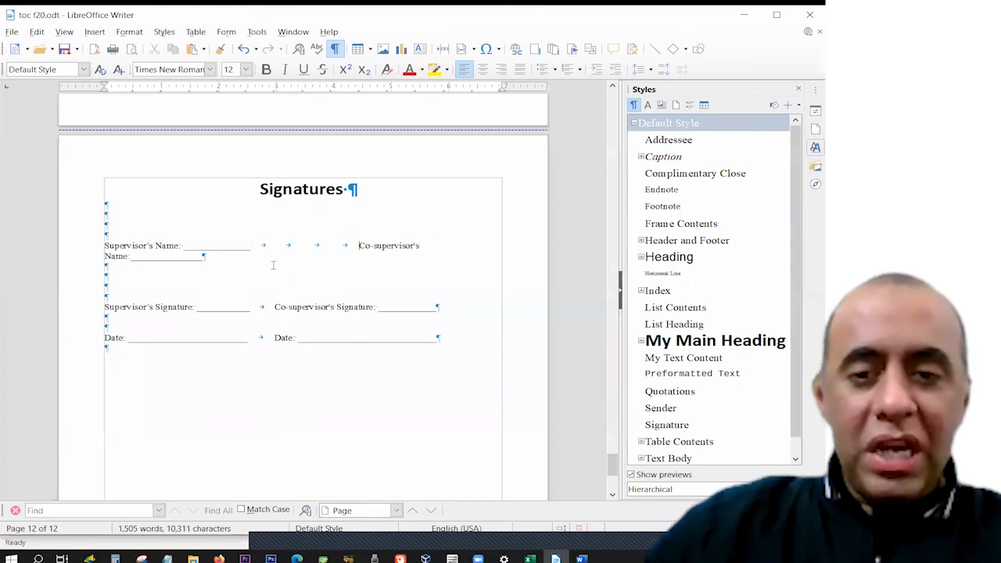
key(BackSpace)
key(BackSpace)
key(BackSpace)
drag(275, 246, 366, 246)
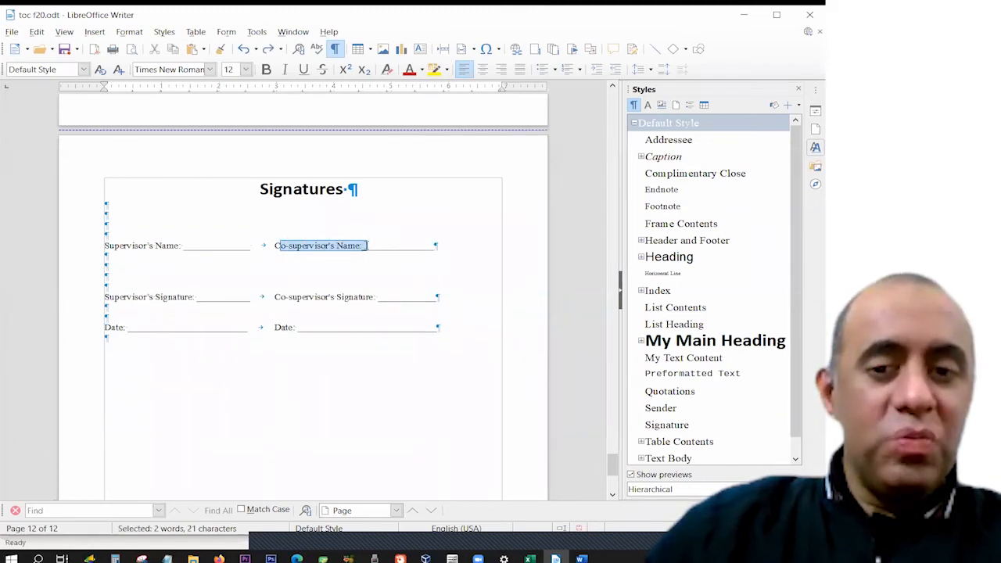
click(385, 246)
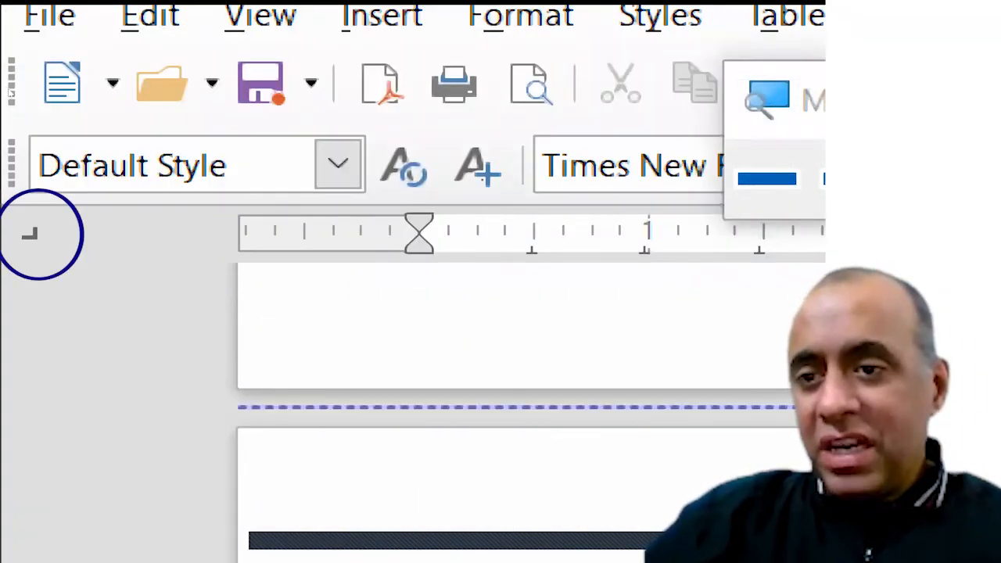
Cycle through the ruler's tab stop types and select the right-aligned one
click(31, 234)
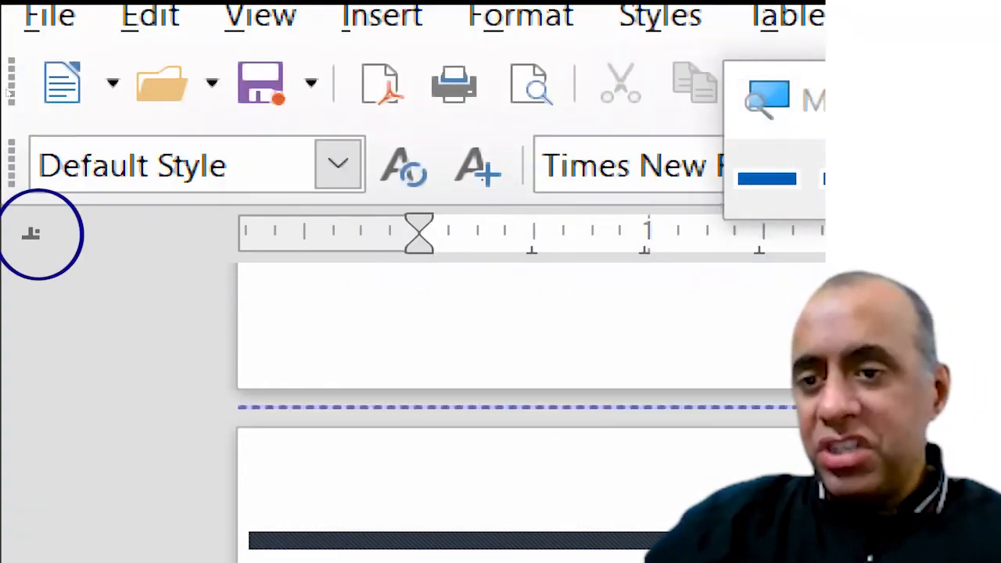
click(31, 234)
click(31, 234)
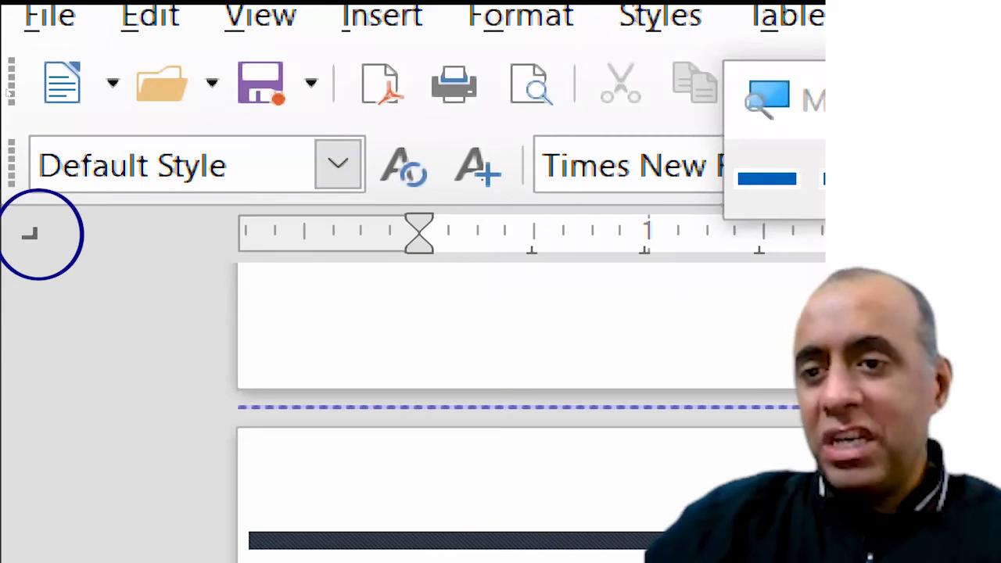
click(31, 234)
click(30, 234)
click(32, 233)
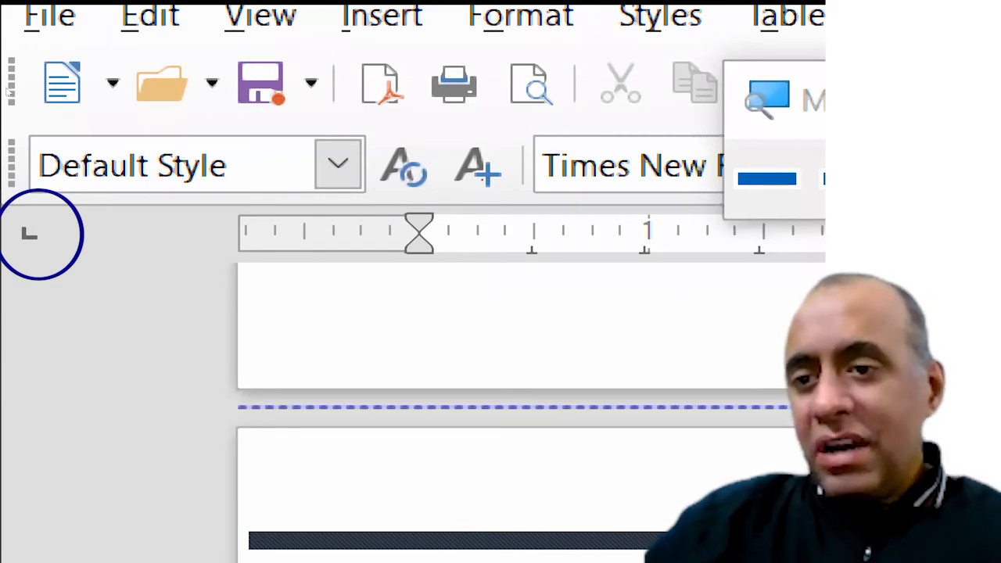
click(31, 233)
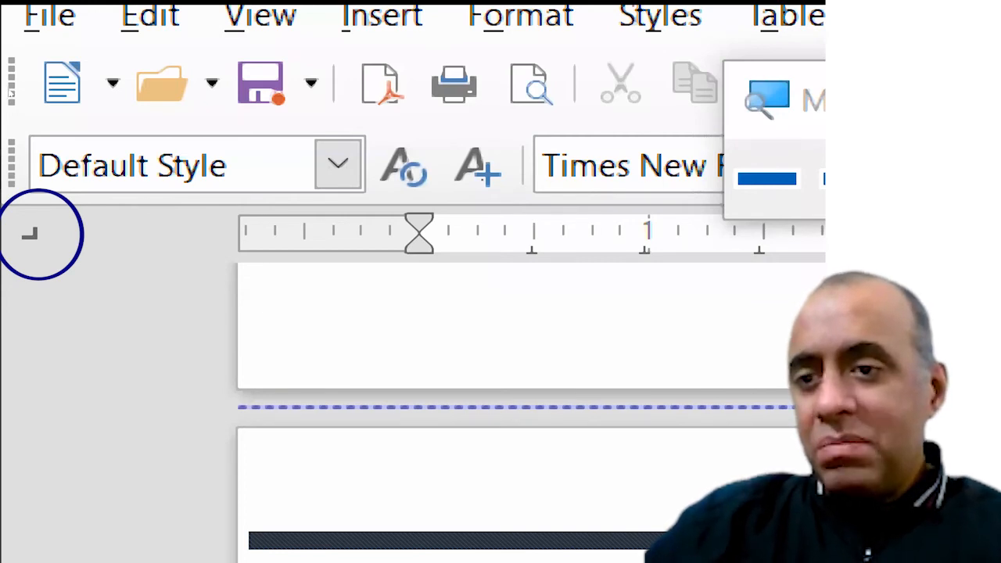
click(31, 233)
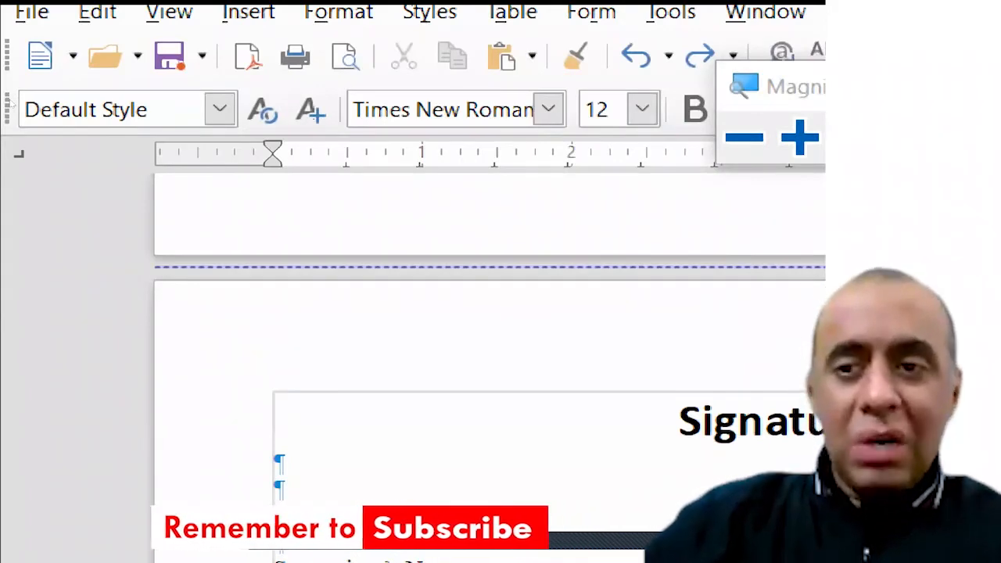
key(super+minus)
key(super+minus)
key(super+minus)
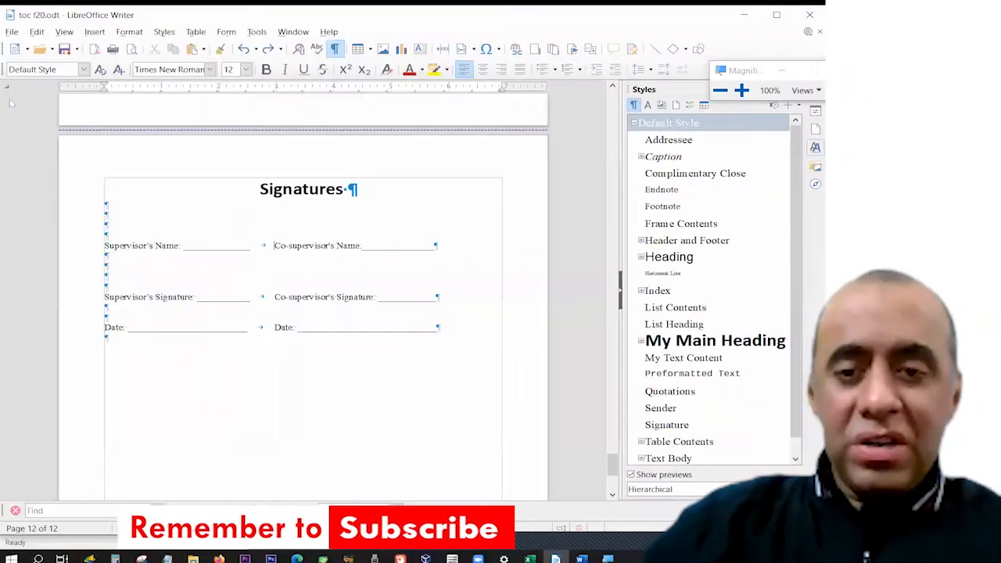
key(super+plus)
key(super+minus)
key(super+minus)
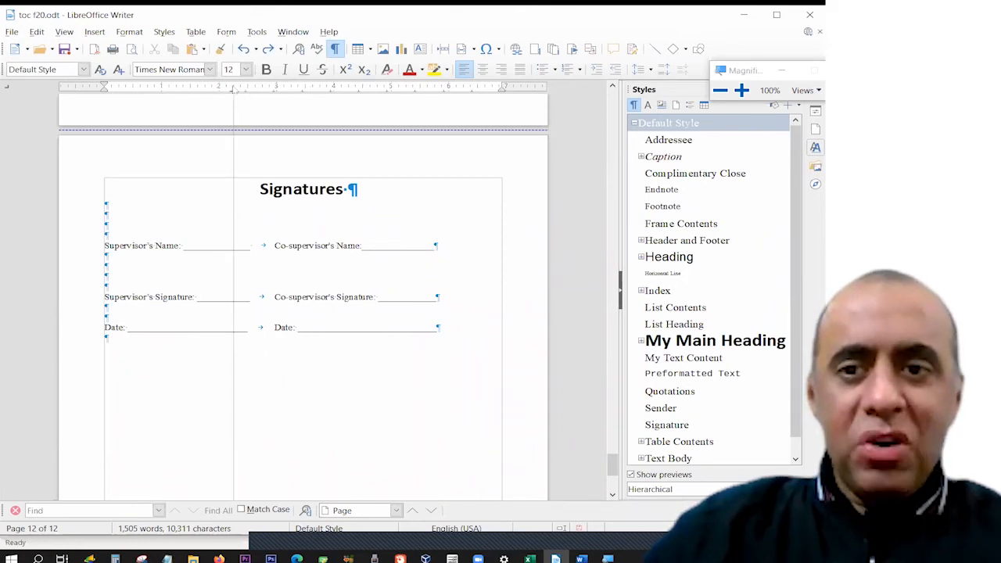
Place a right-aligned tab stop at the page's right margin for the line with Co-supervisor's Name
drag(245, 91, 219, 91)
drag(286, 89, 502, 96)
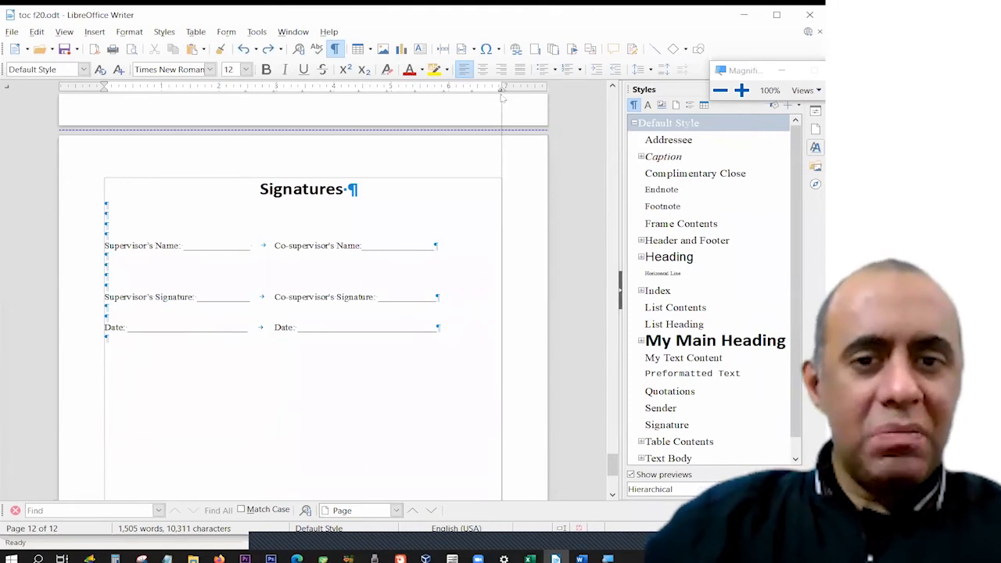
drag(503, 96, 502, 93)
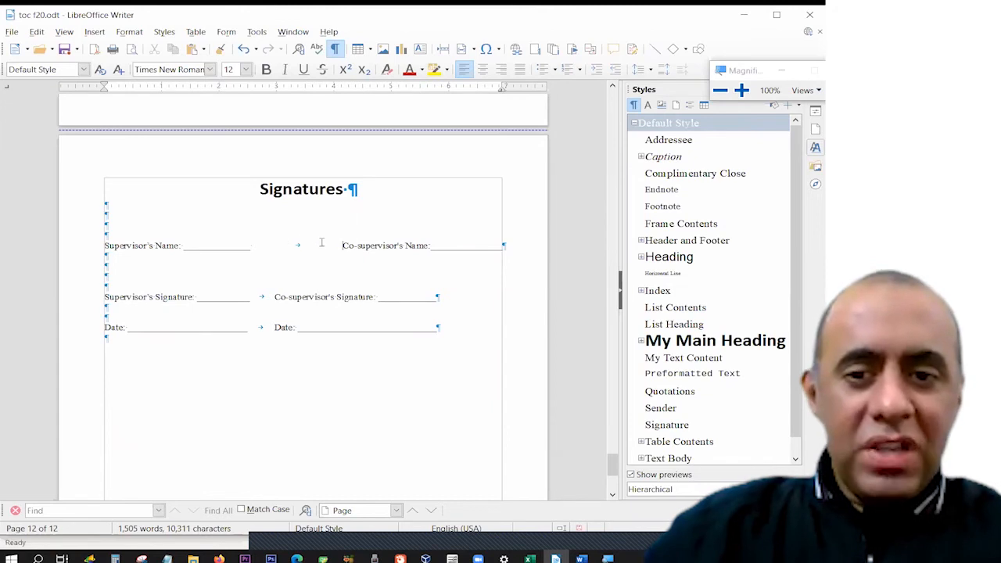
drag(341, 245, 504, 246)
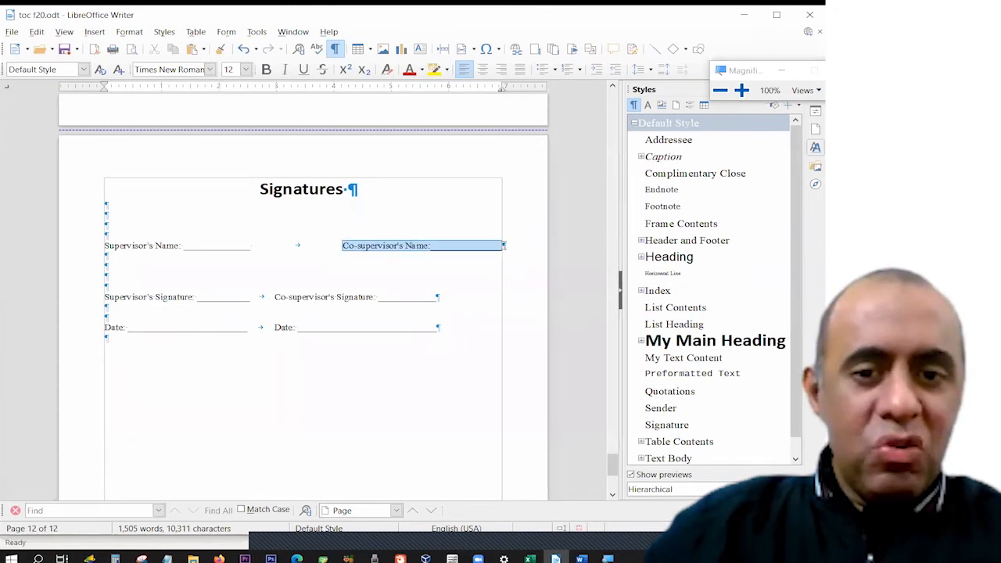
click(506, 247)
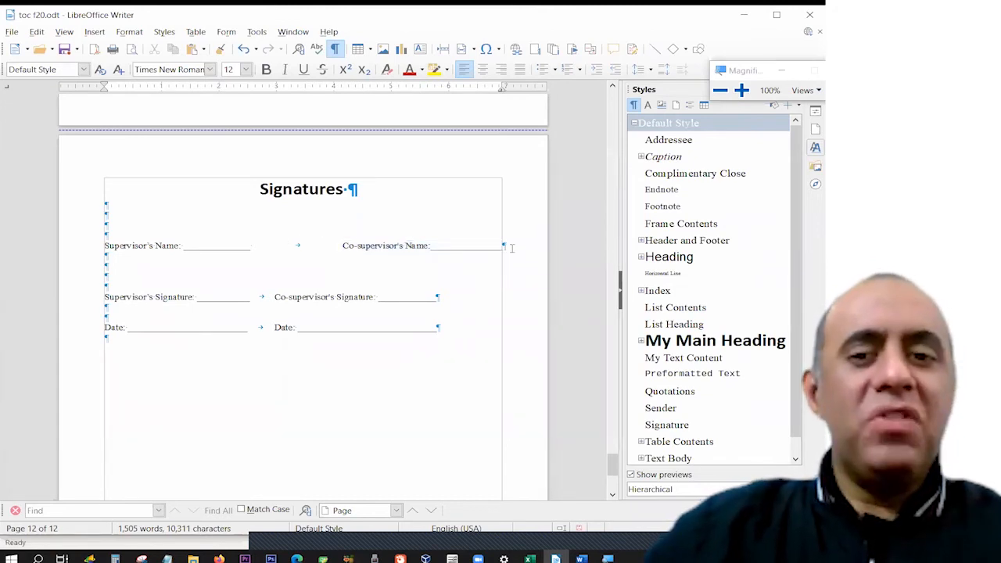
drag(265, 244, 308, 247)
click(285, 247)
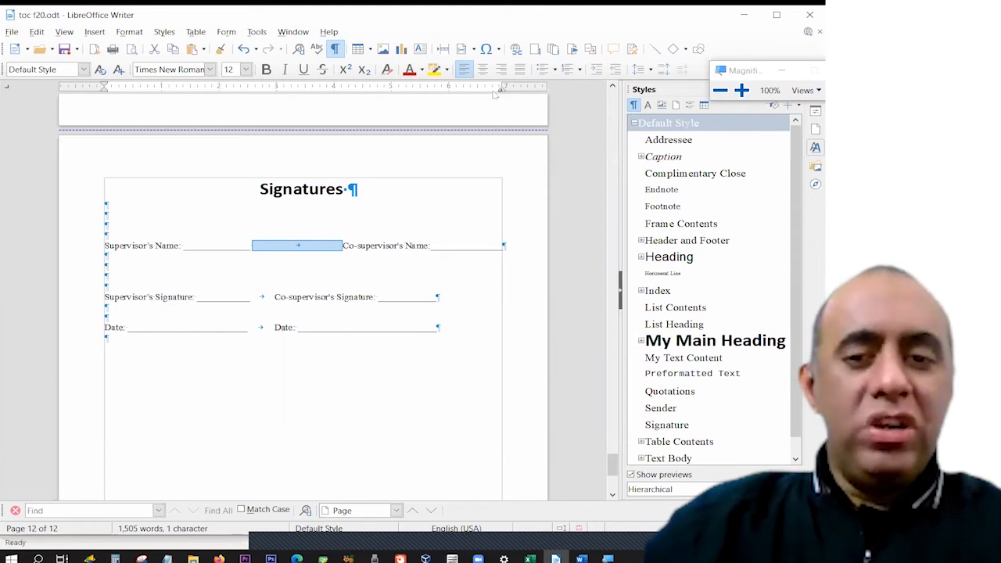
Place right-aligned tab stops at the page's right margin for the Signature and Date lines, and hide the formatting marks
click(273, 301)
drag(284, 298, 332, 298)
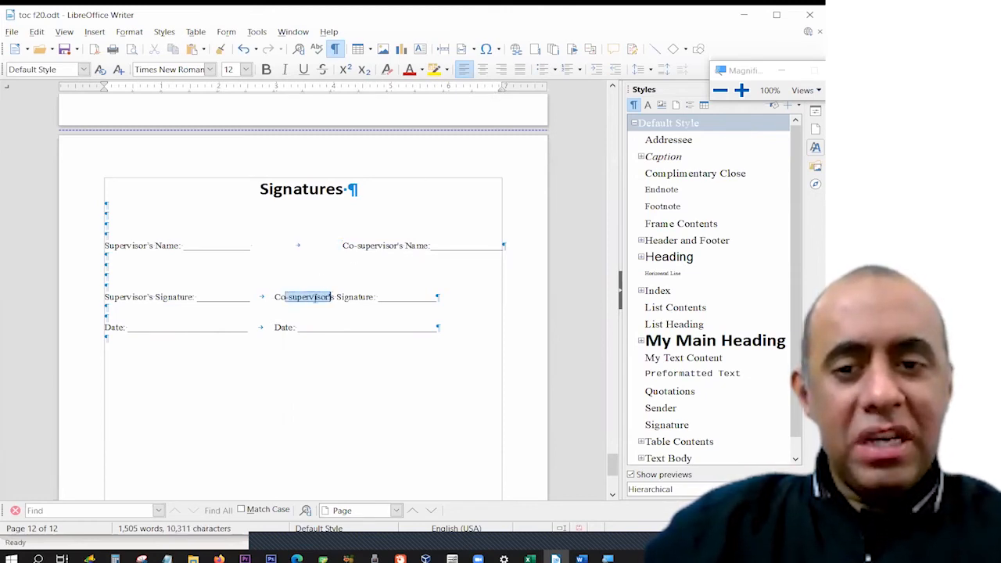
click(269, 299)
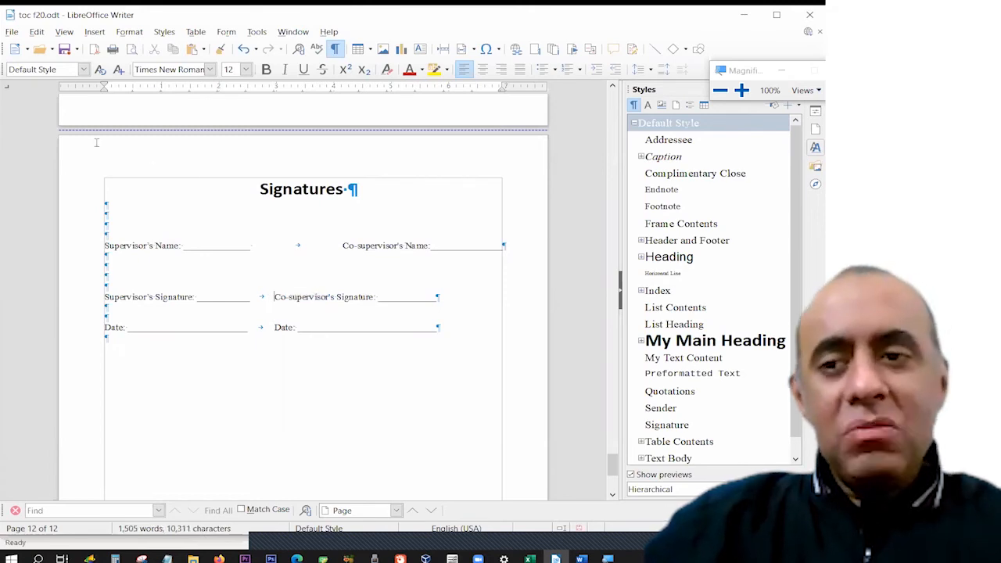
click(266, 90)
drag(266, 90, 503, 92)
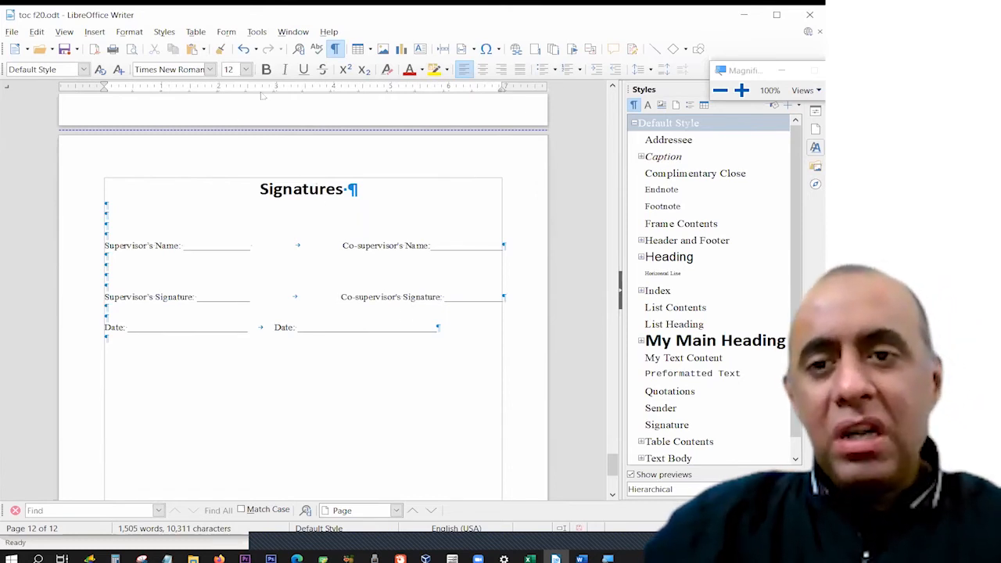
drag(313, 92, 503, 93)
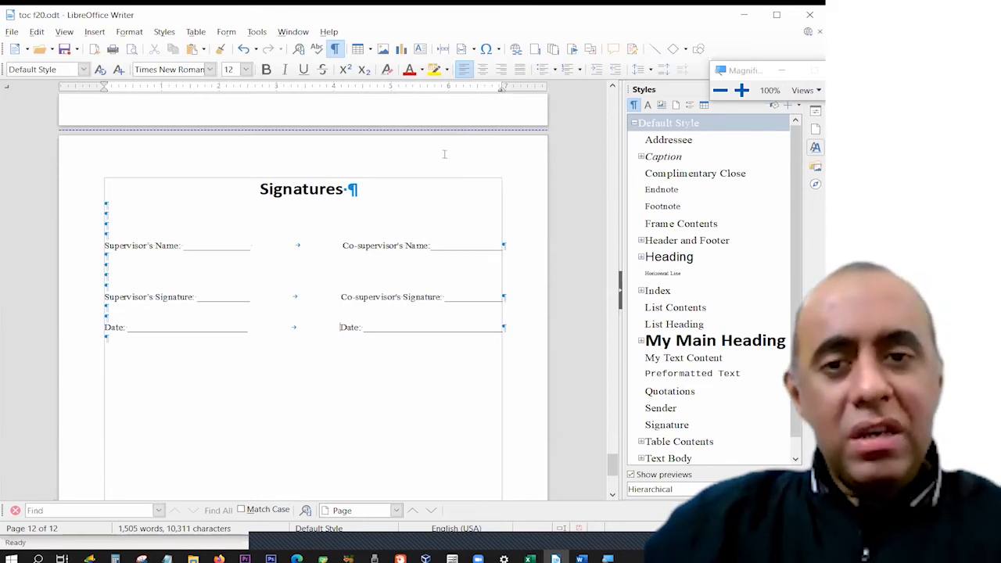
click(336, 48)
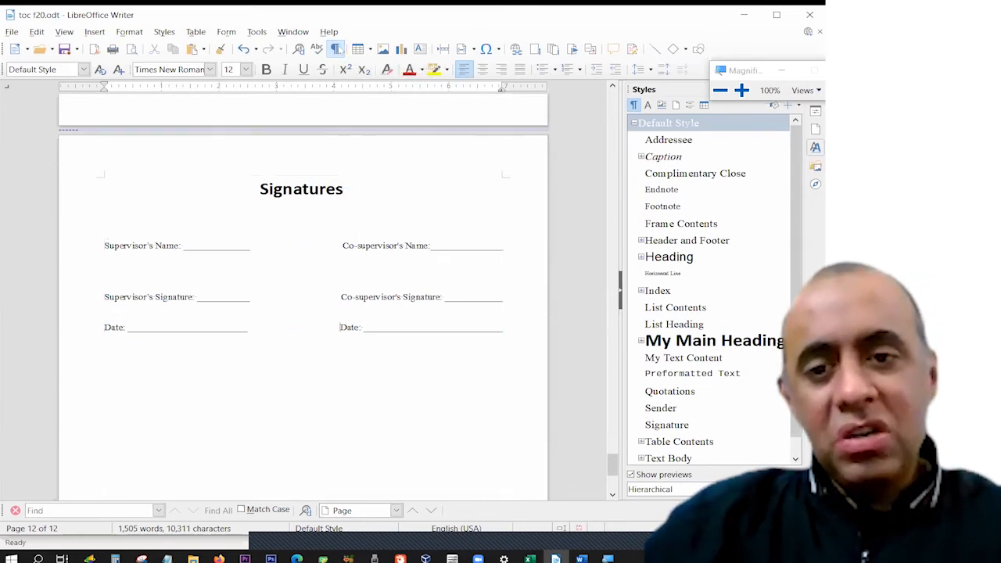